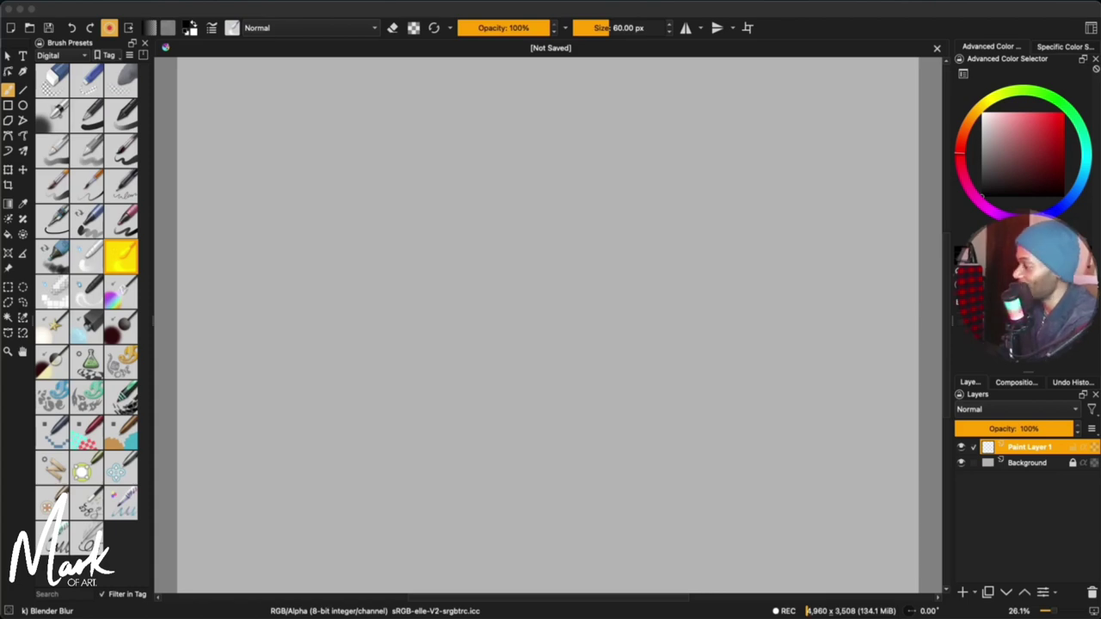
# Step: Switch to the browser, maximize its window and browse the Unsplash alpaca photo results
pyautogui.moveTo(0, 160); pyautogui.dragTo(521, 74)
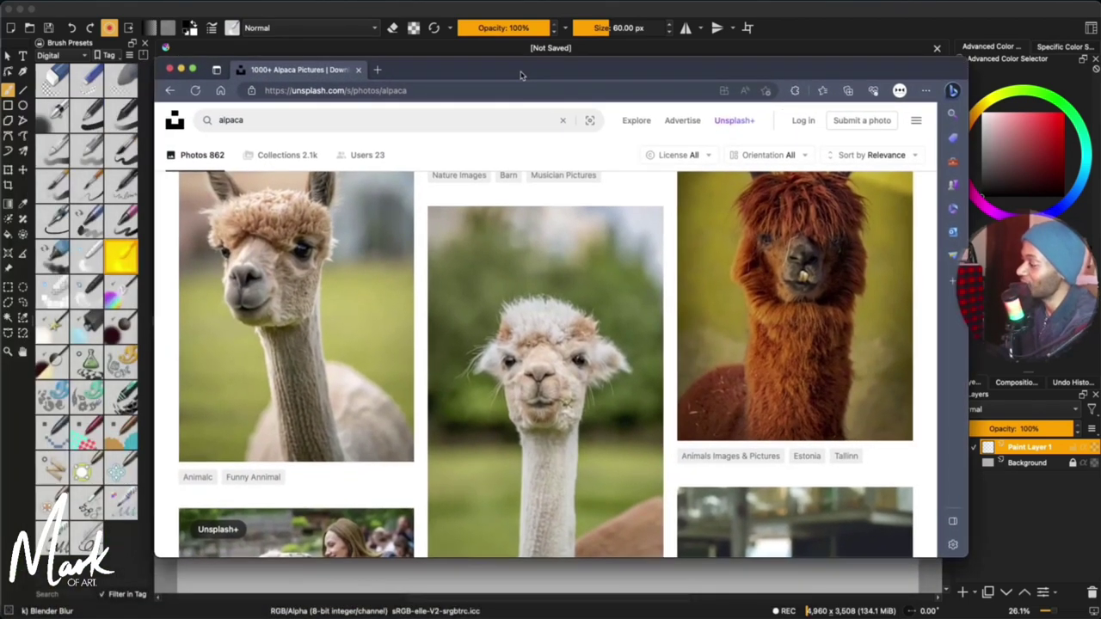
pyautogui.doubleClick(522, 74)
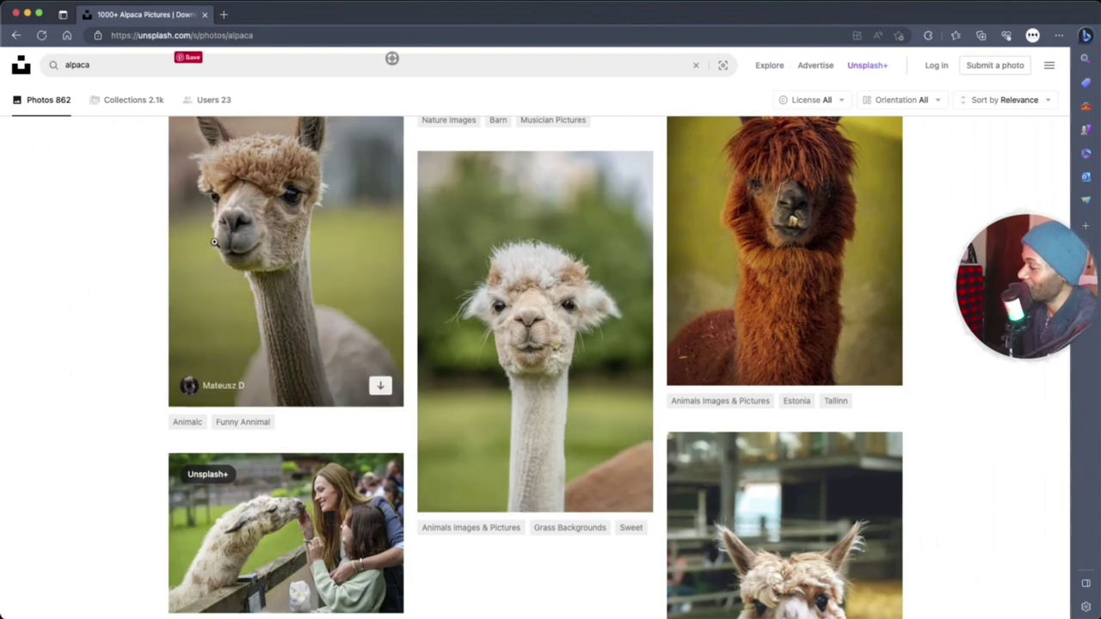
pyautogui.scroll(2, 214, 243)
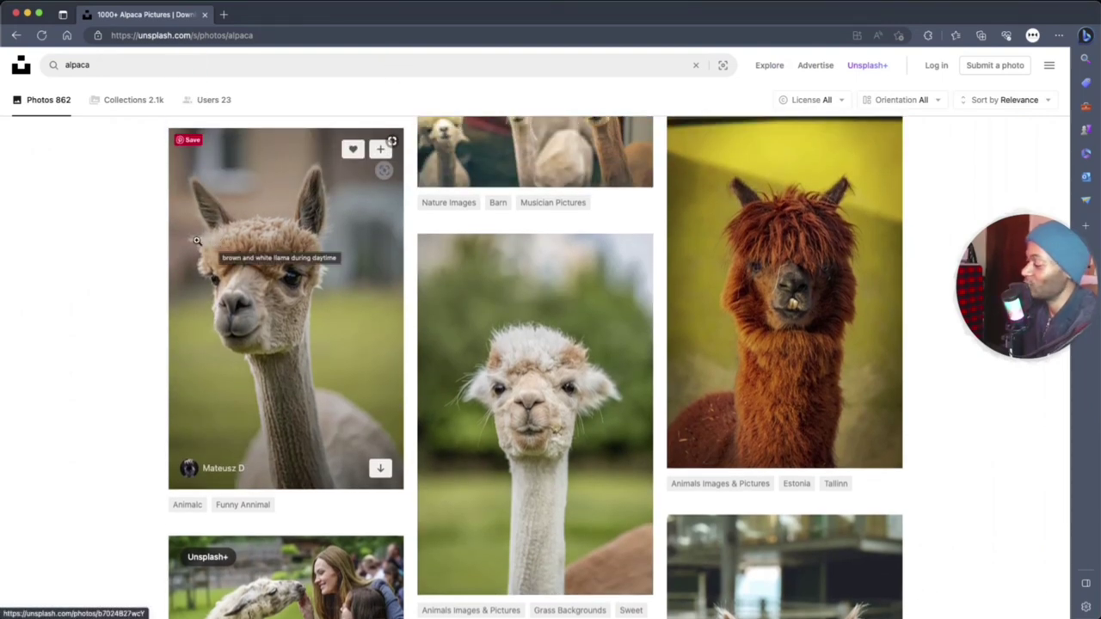
pyautogui.scroll(5, 400, 292)
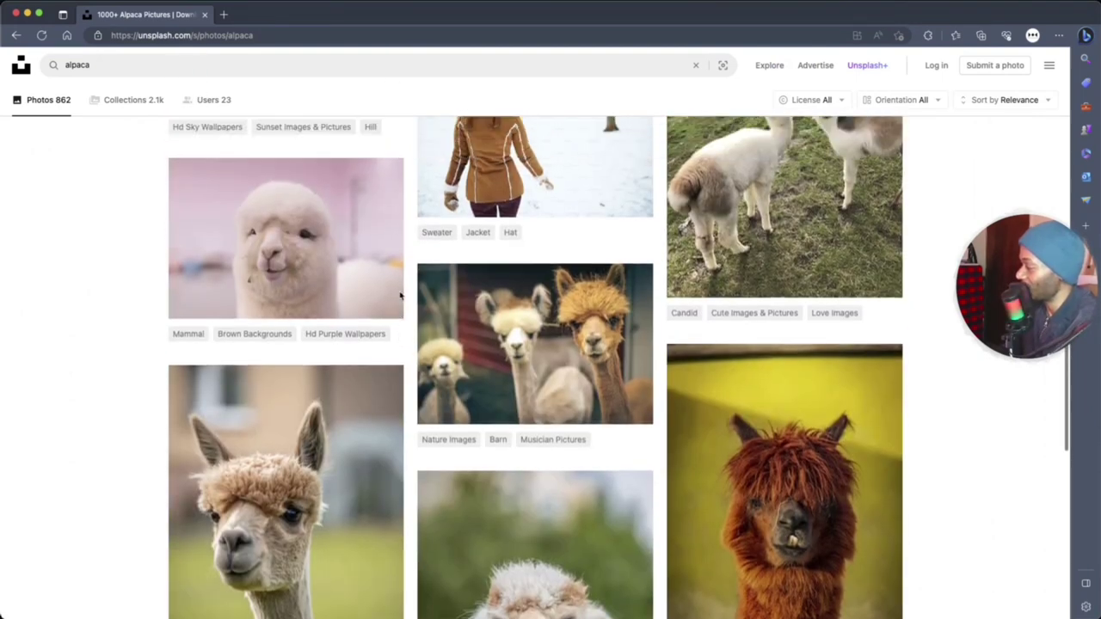
pyautogui.scroll(-5, 400, 293)
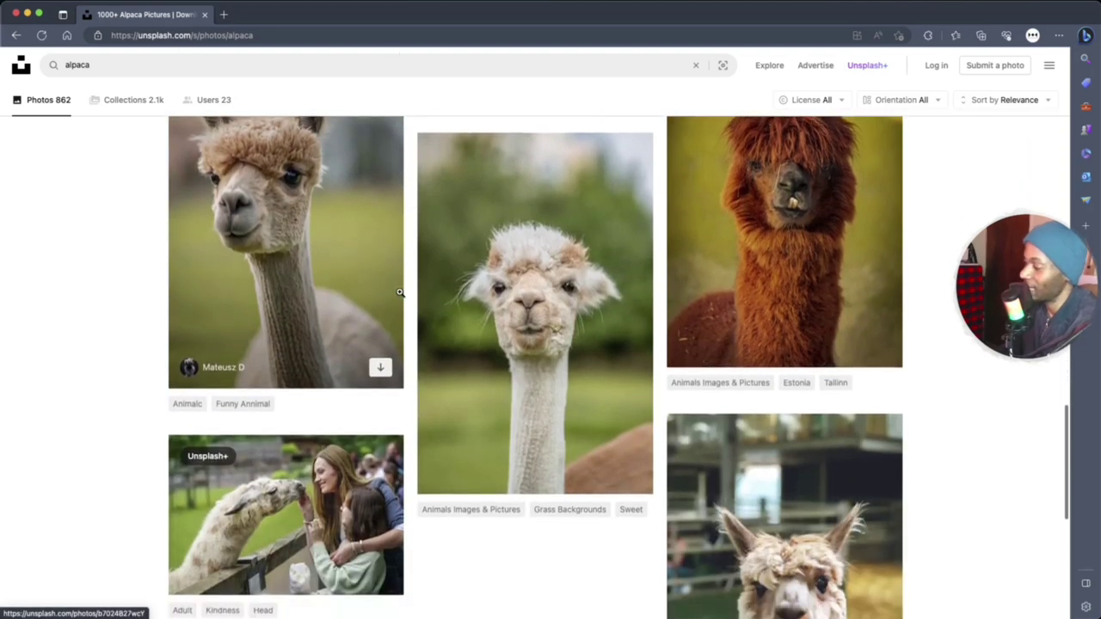
pyautogui.scroll(1, 346, 289)
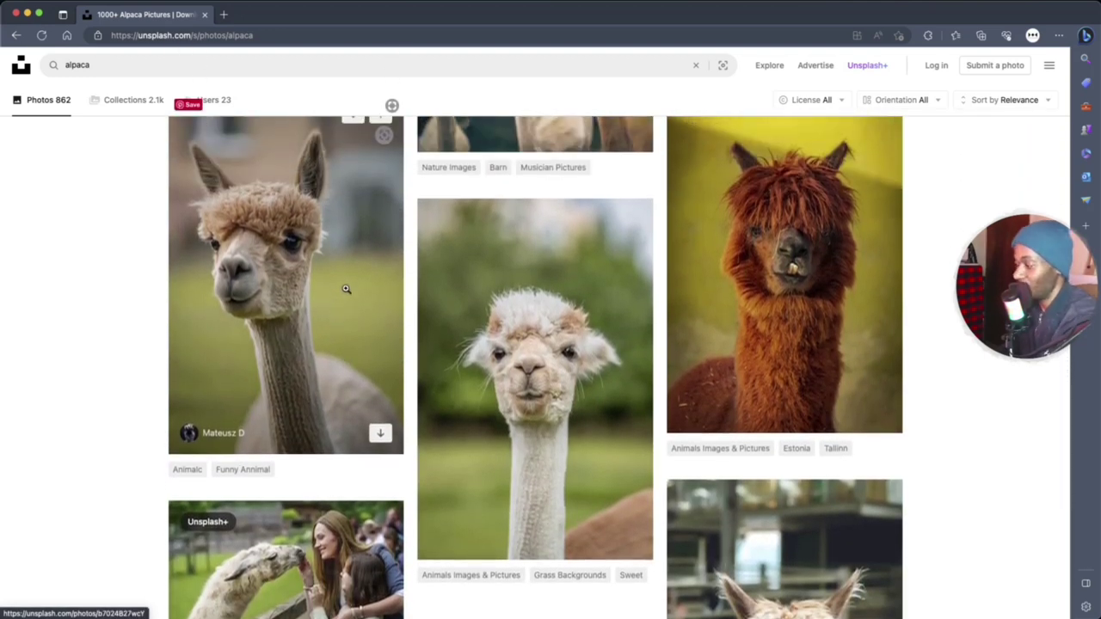
# Step: View several alpaca portraits enlarged to judge them as painting references, including the white front-facing, smiling and close-up profile ones
pyautogui.click(559, 363)
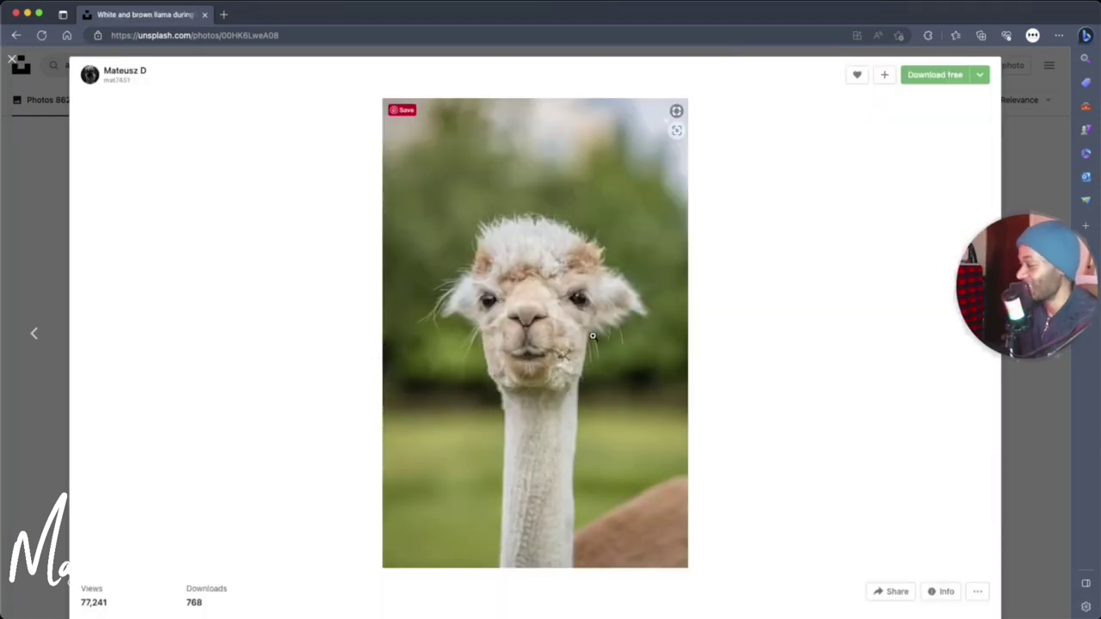
pyautogui.click(64, 108)
pyautogui.click(837, 399)
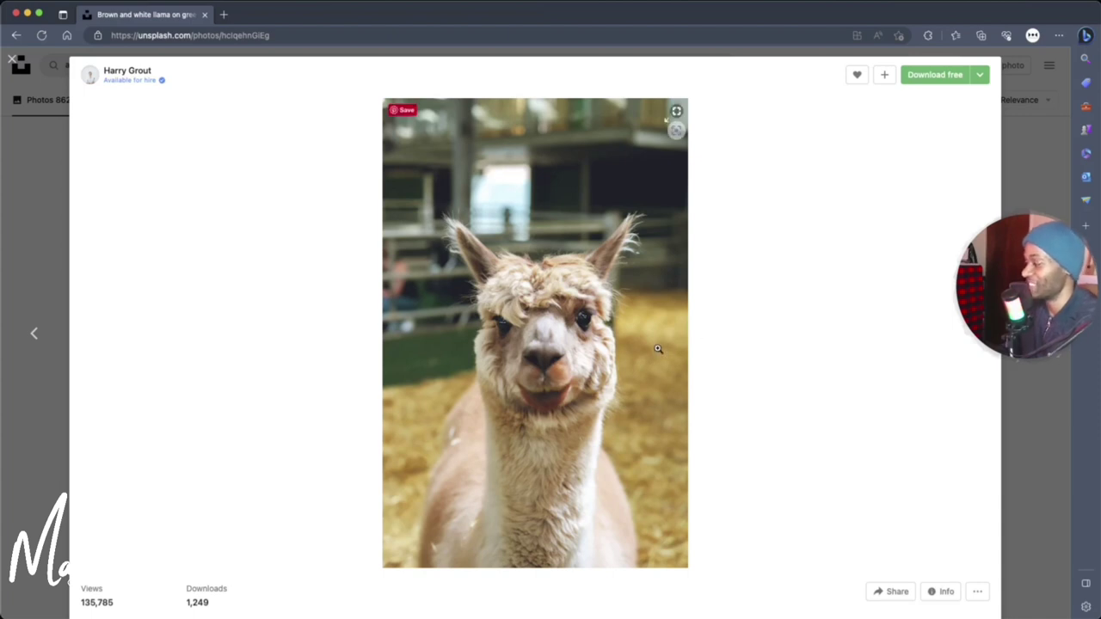
pyautogui.press('Escape')
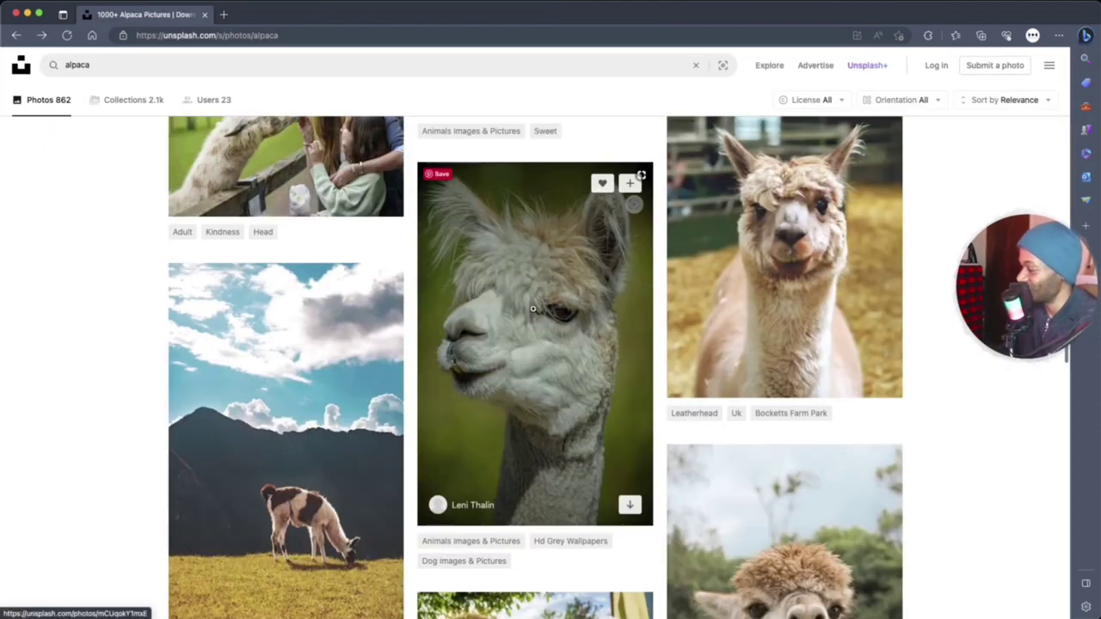
pyautogui.click(548, 351)
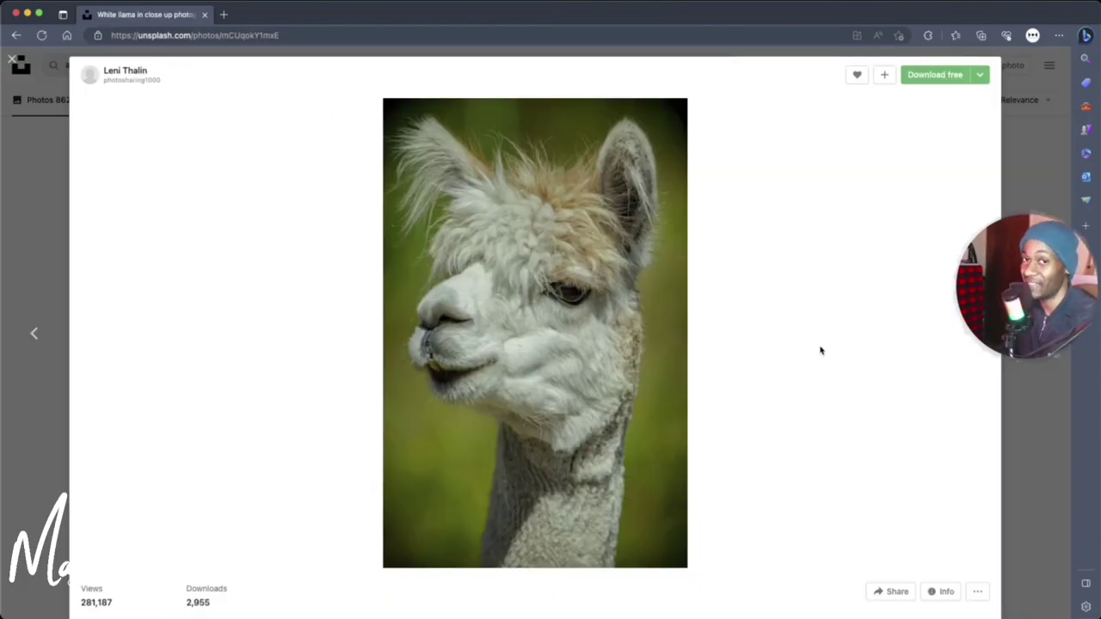
pyautogui.press('Right')
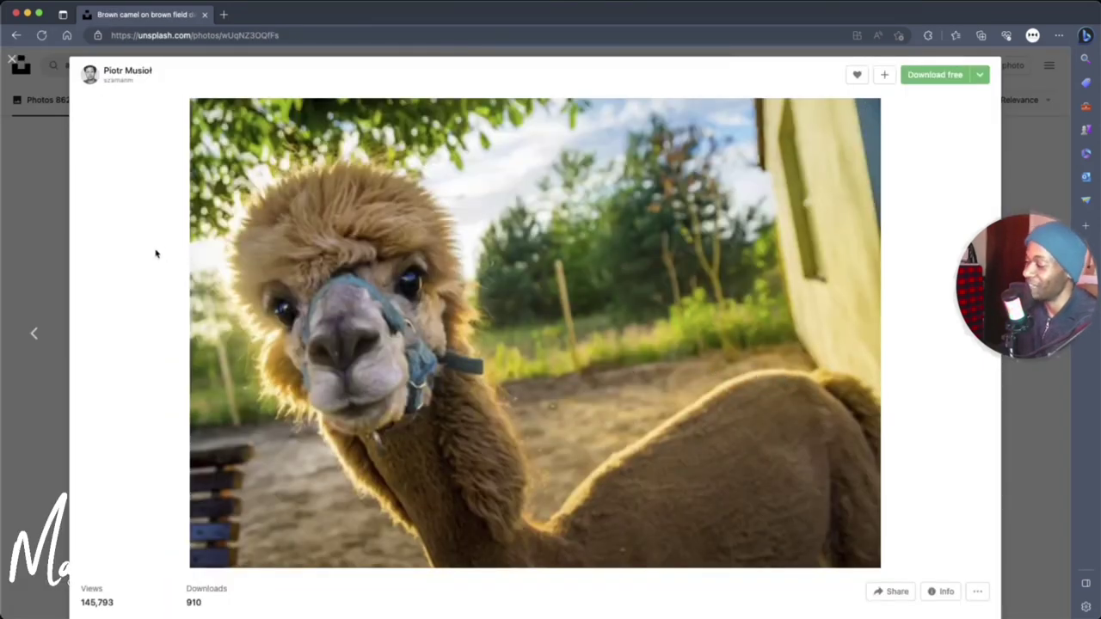
pyautogui.click(35, 205)
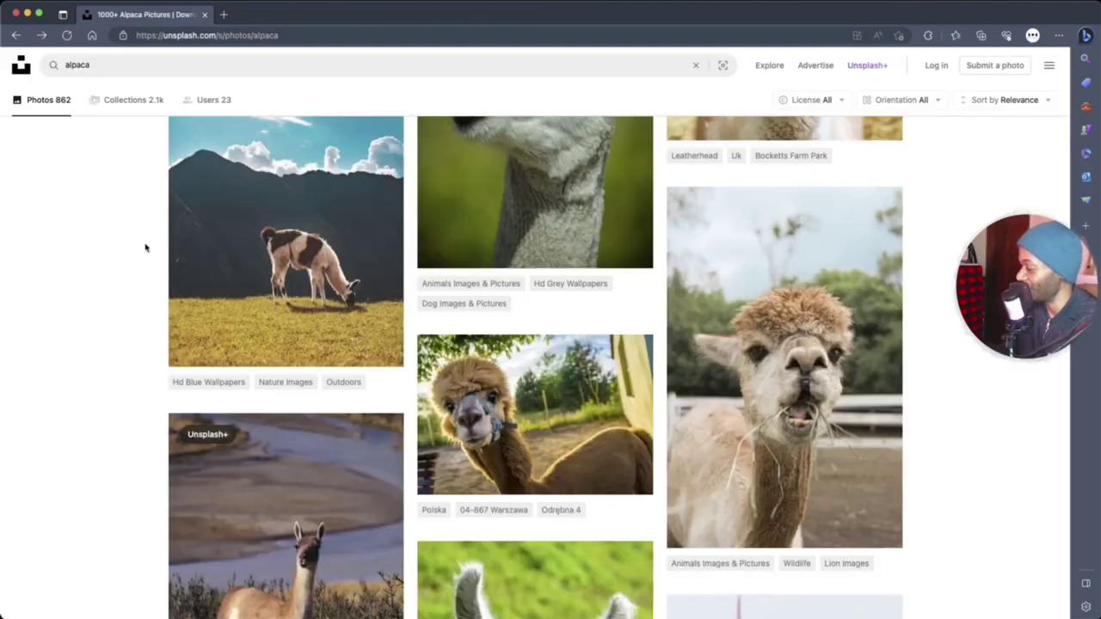
# Step: Compare the white front-facing alpaca photo with the smiling alpaca on yellow straw as candidate references
pyautogui.scroll(-5, 209, 255)
pyautogui.scroll(-5, 323, 286)
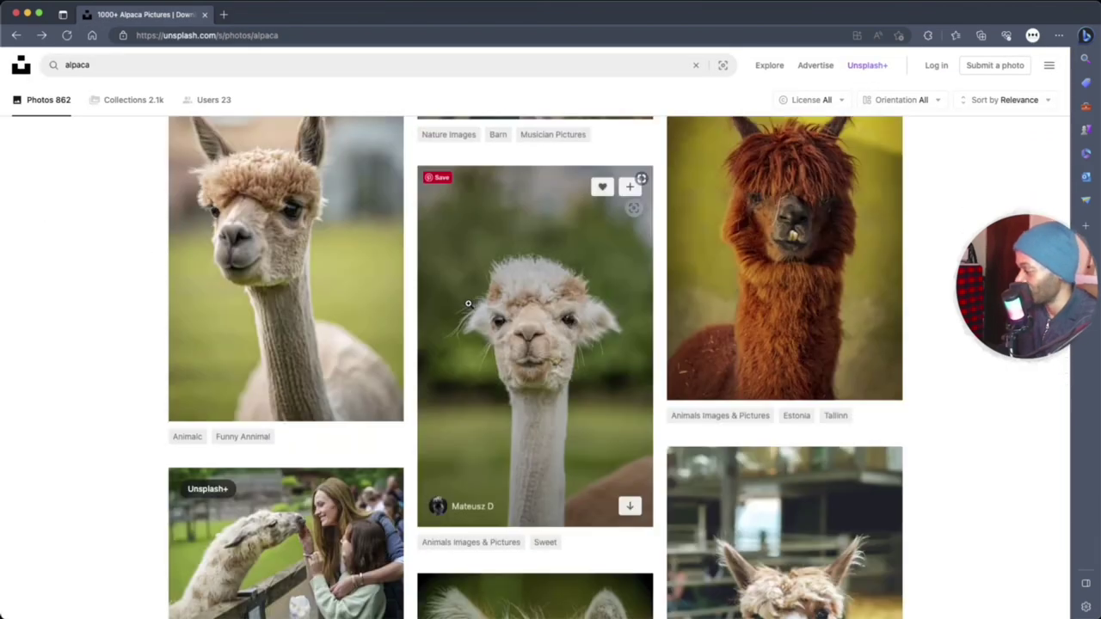
pyautogui.click(471, 304)
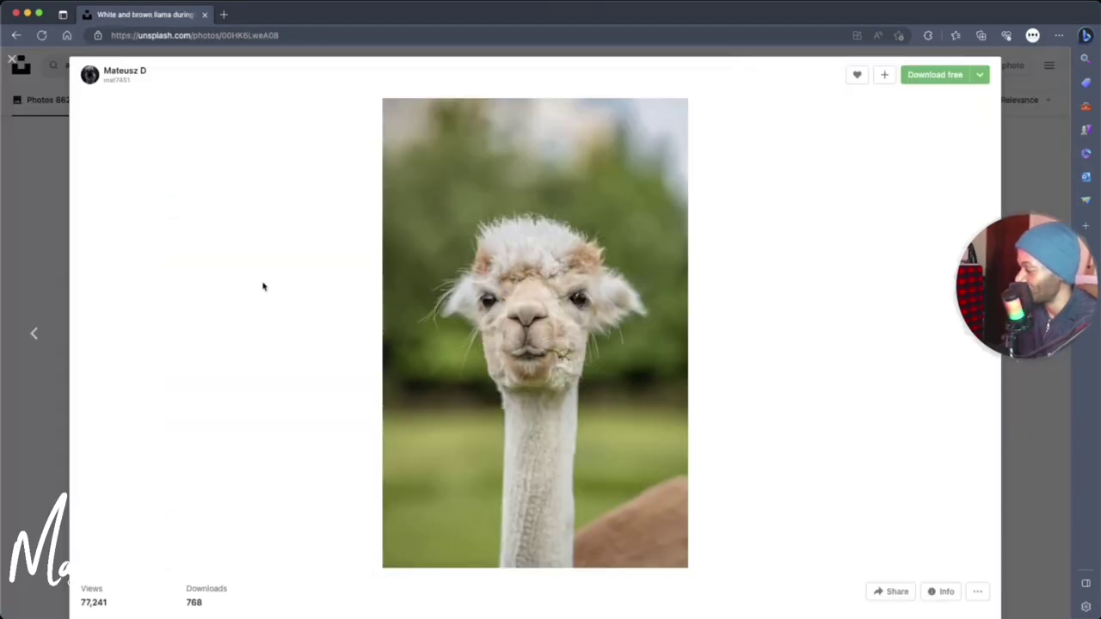
pyautogui.click(34, 276)
pyautogui.scroll(-2, 516, 344)
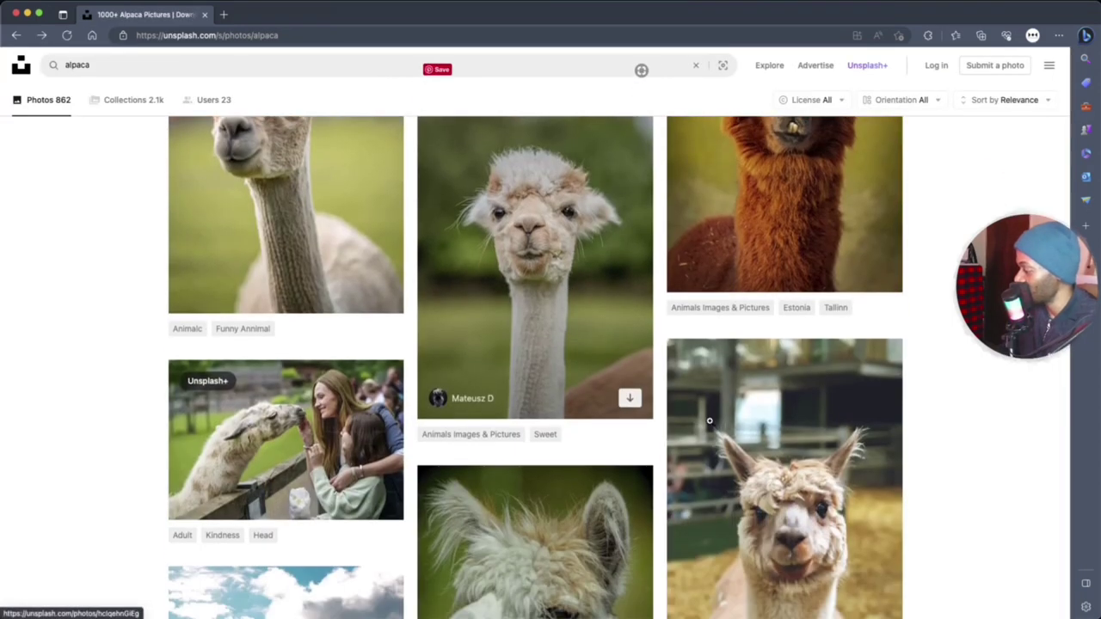
pyautogui.click(777, 456)
pyautogui.press('Escape')
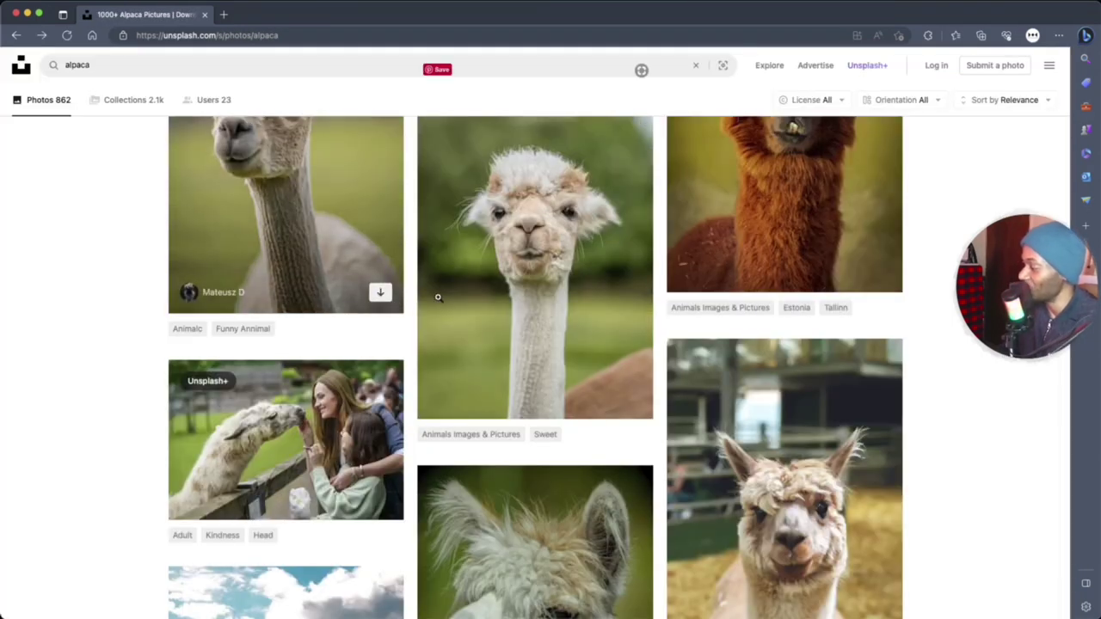
# Step: Bring the white front-facing alpaca photo from the browser into the Krita document as a reference image
pyautogui.click(474, 289)
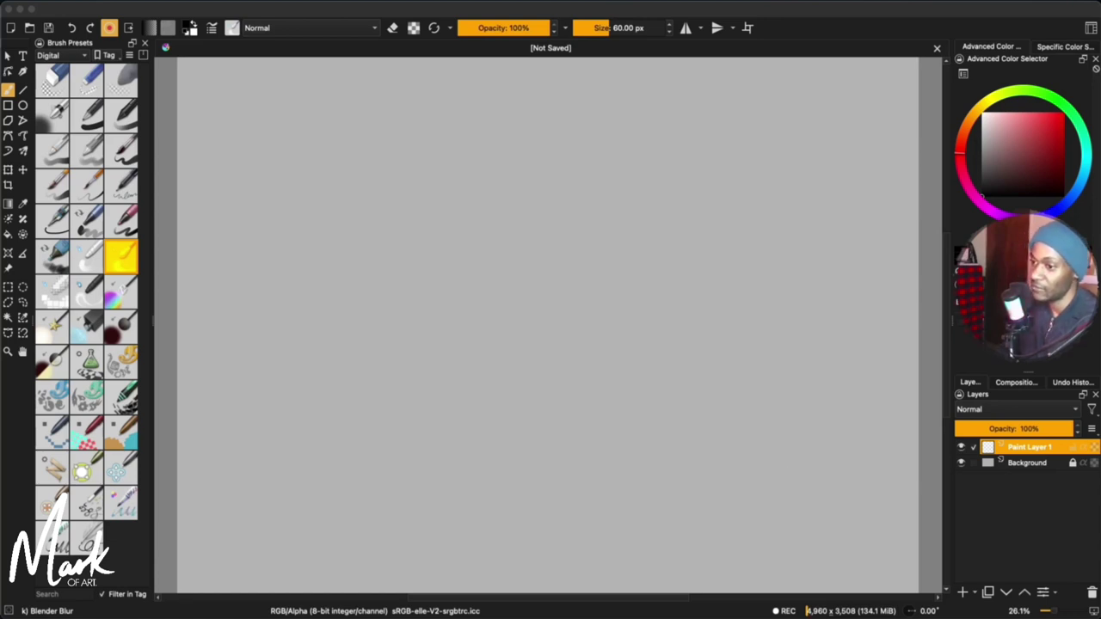
pyautogui.moveTo(334, 304); pyautogui.dragTo(389, 298)
pyautogui.click(442, 417)
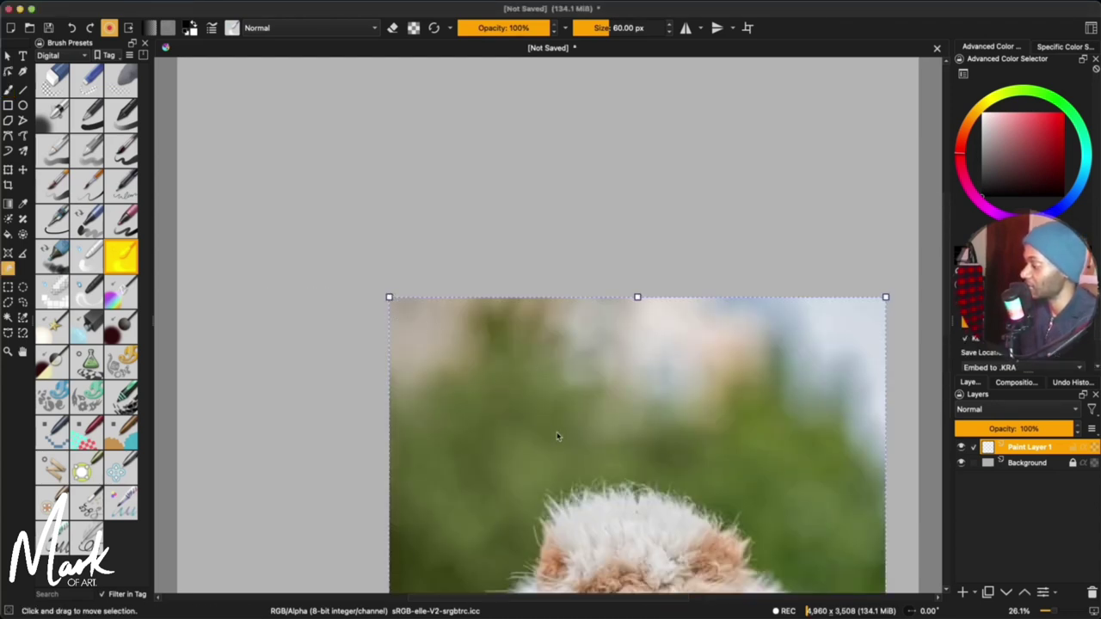
pyautogui.scroll(-3, 527, 435)
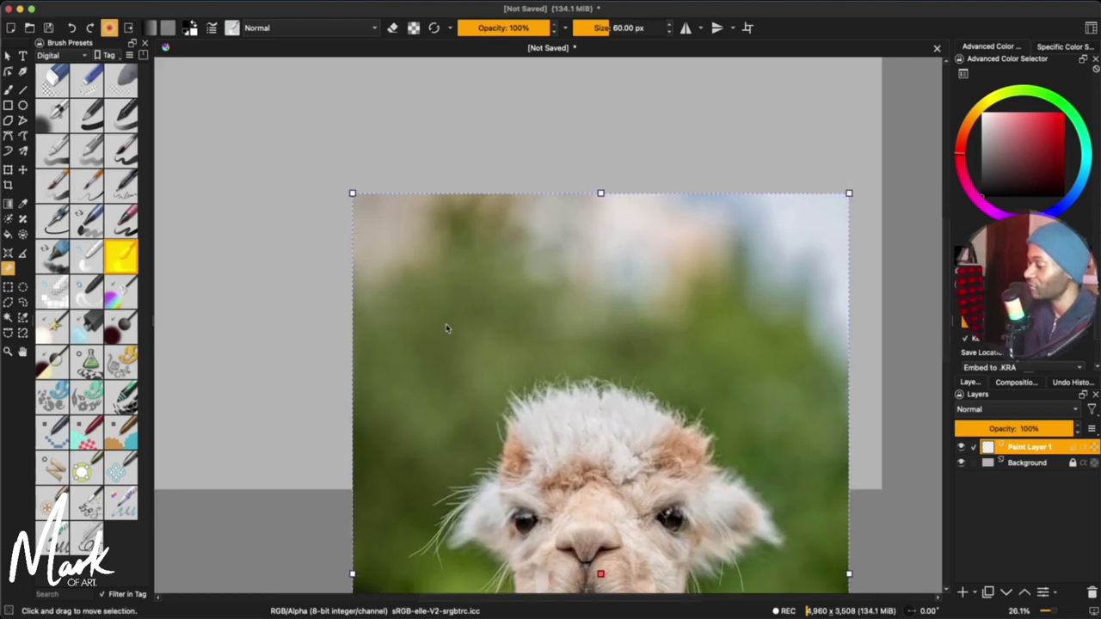
pyautogui.click(621, 316)
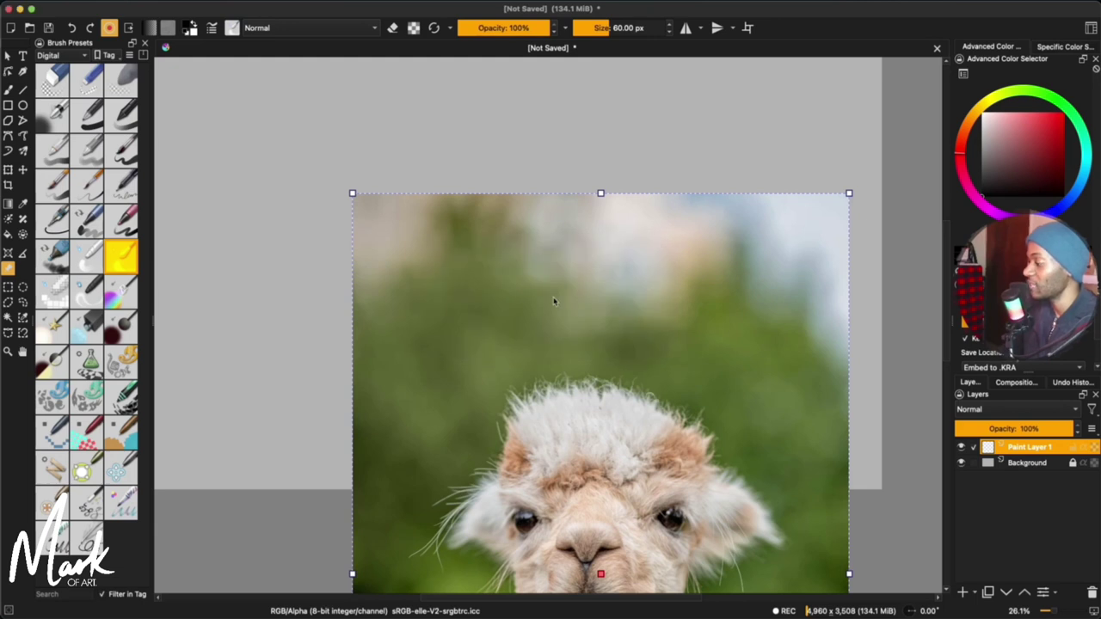
pyautogui.click(43, 2)
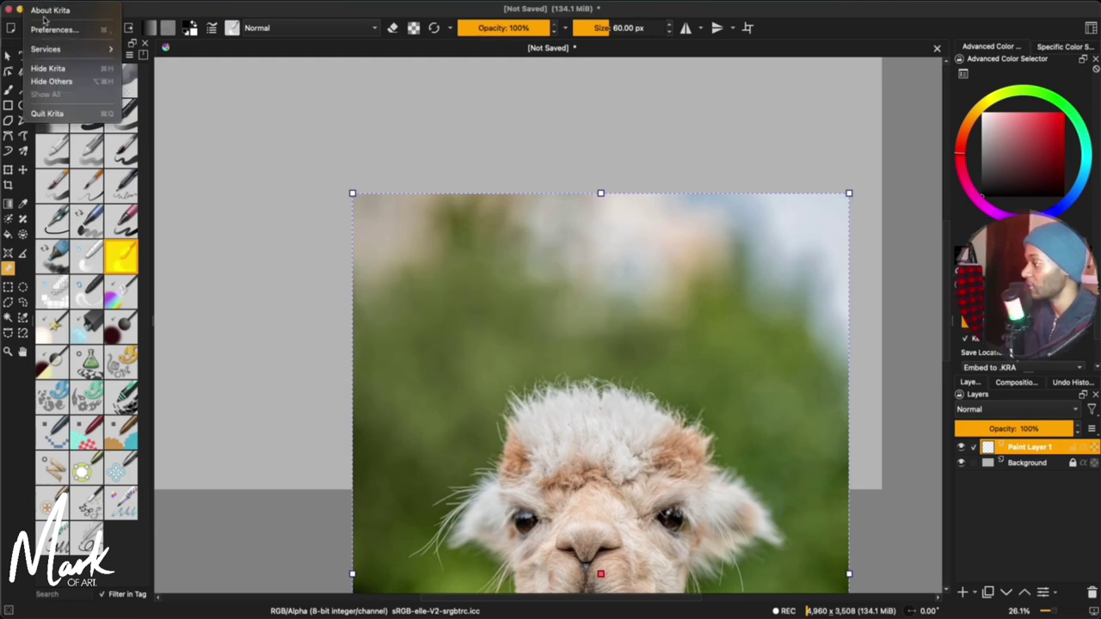
pyautogui.click(54, 114)
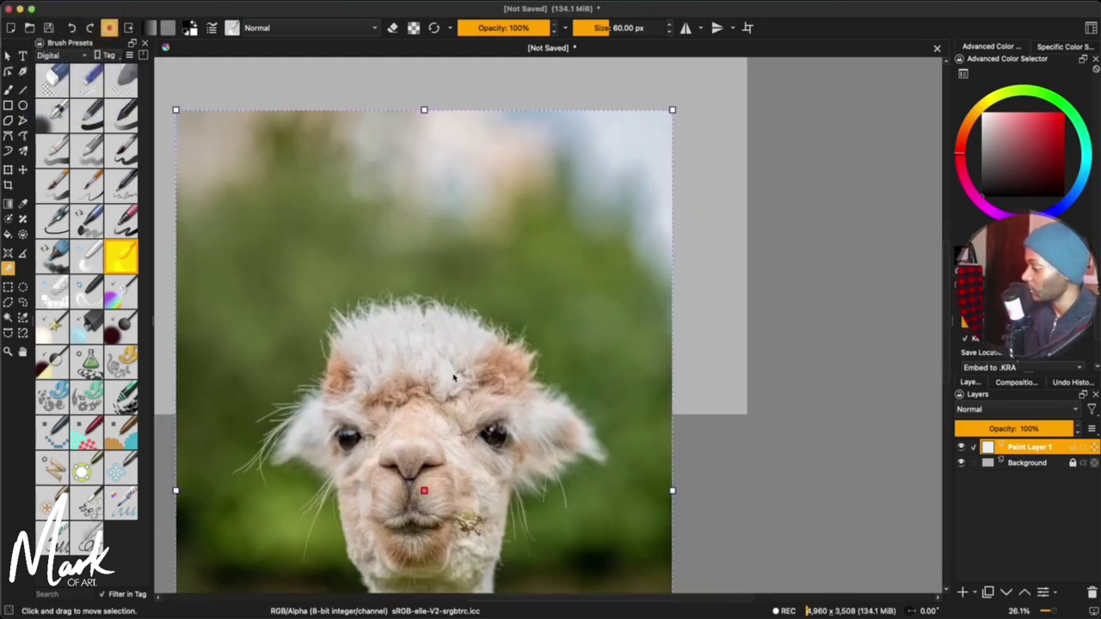
# Step: Shrink the alpaca reference image and move it up so it overlaps the canvas's left edge
pyautogui.hscroll(3, 455, 377)
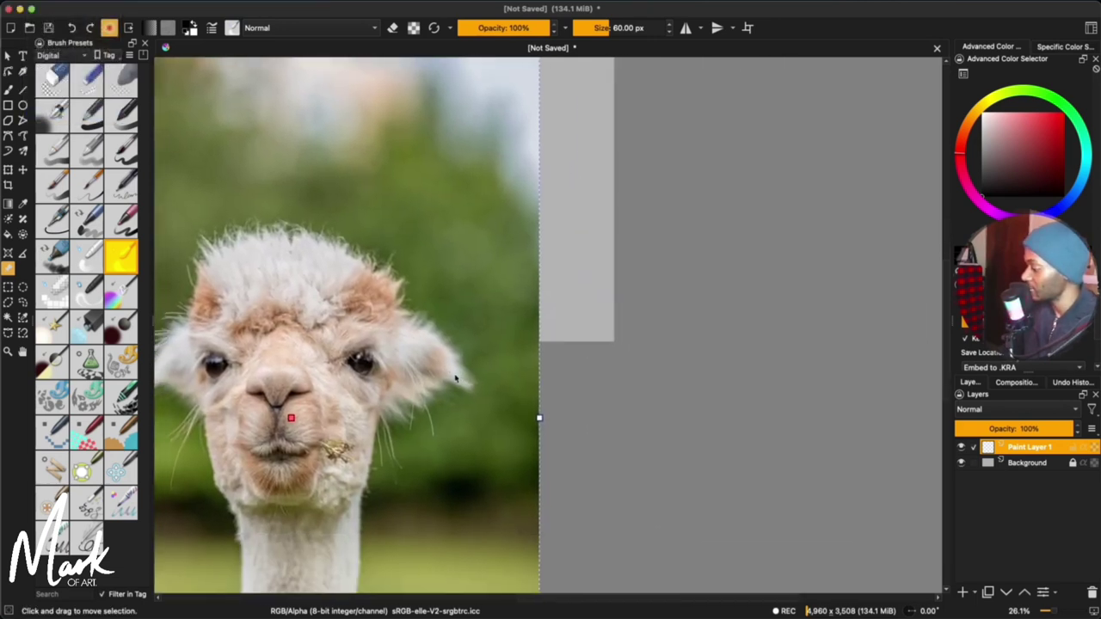
pyautogui.hscroll(-3, 461, 378)
pyautogui.scroll(-3, 546, 396)
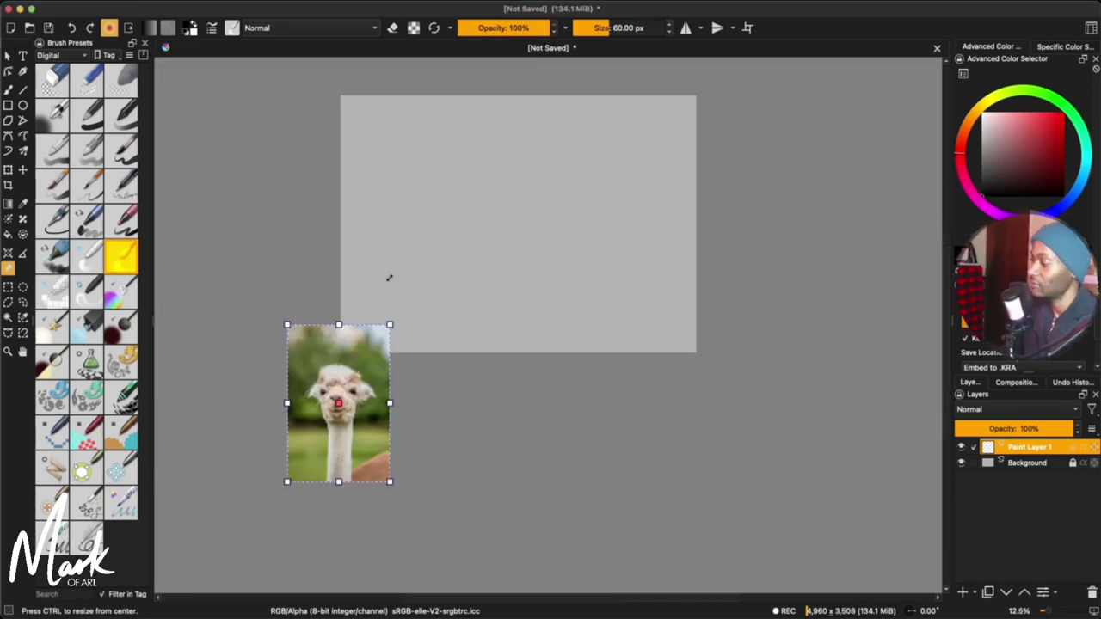
pyautogui.moveTo(388, 278); pyautogui.dragTo(402, 274)
pyautogui.scroll(5, 427, 241)
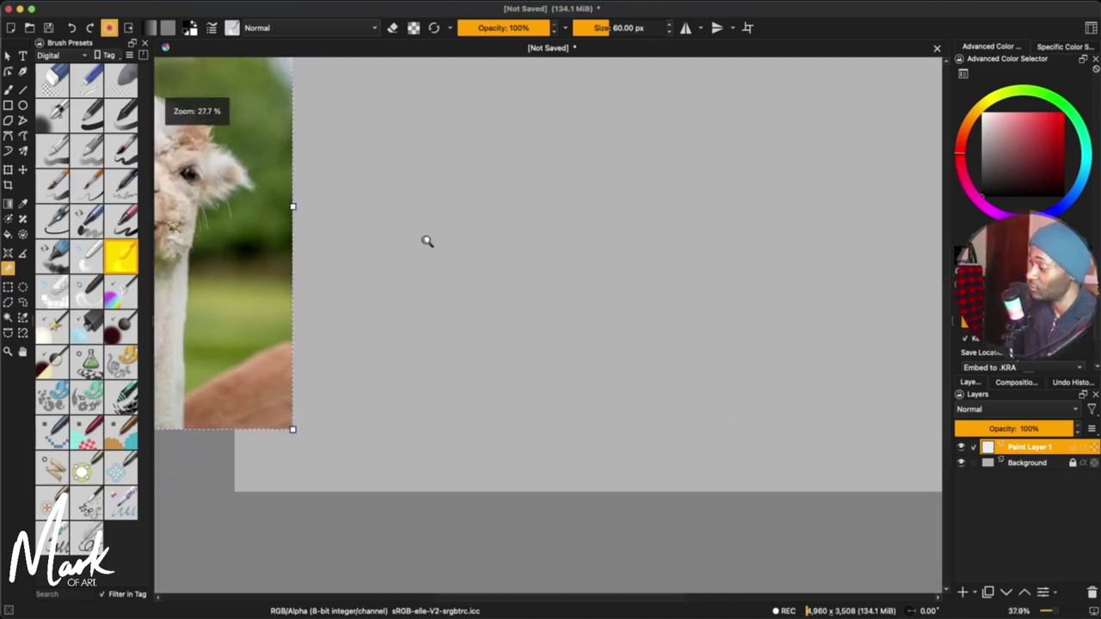
pyautogui.scroll(-4, 427, 241)
pyautogui.scroll(3, 427, 244)
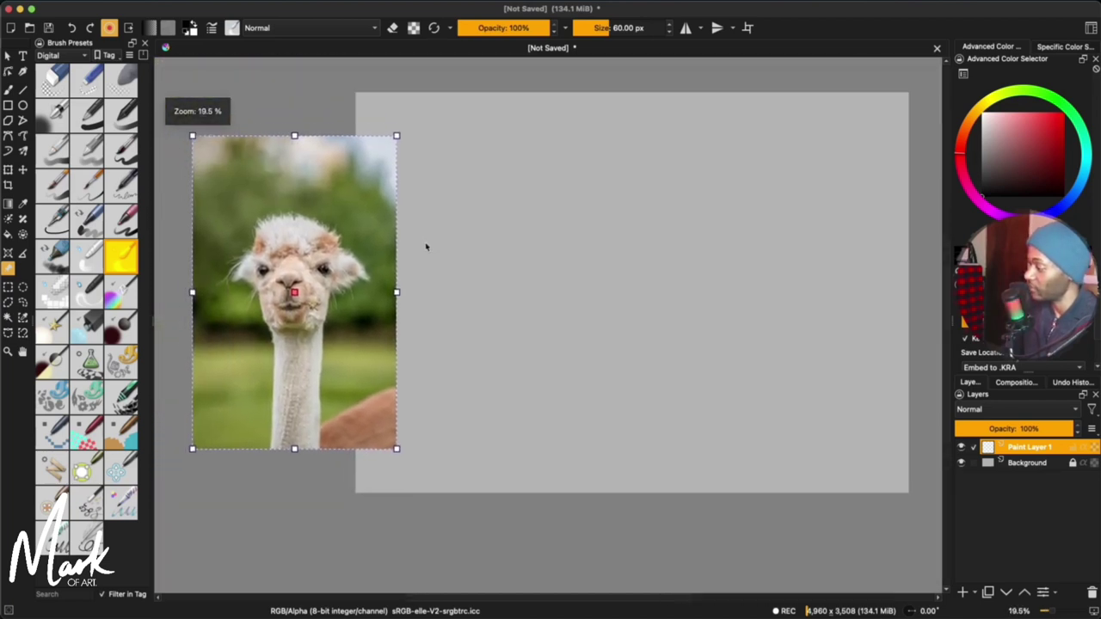
pyautogui.scroll(1, 506, 318)
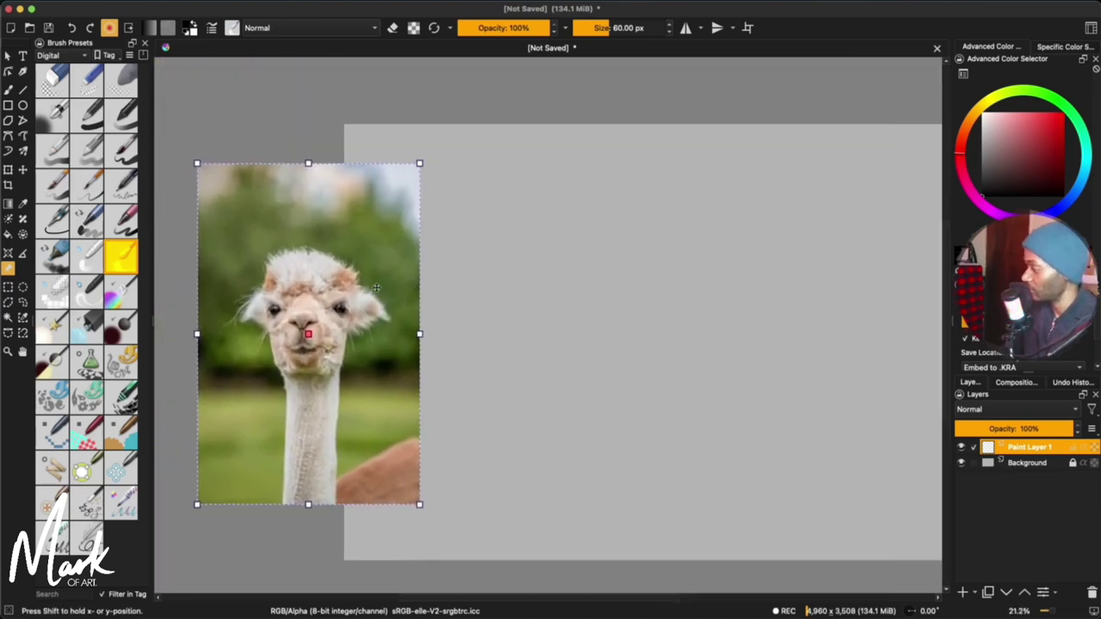
# Step: Enlarge the reference image to slightly taller than the canvas and align its lower edge with the canvas's lower edge
pyautogui.hscroll(2, 504, 325)
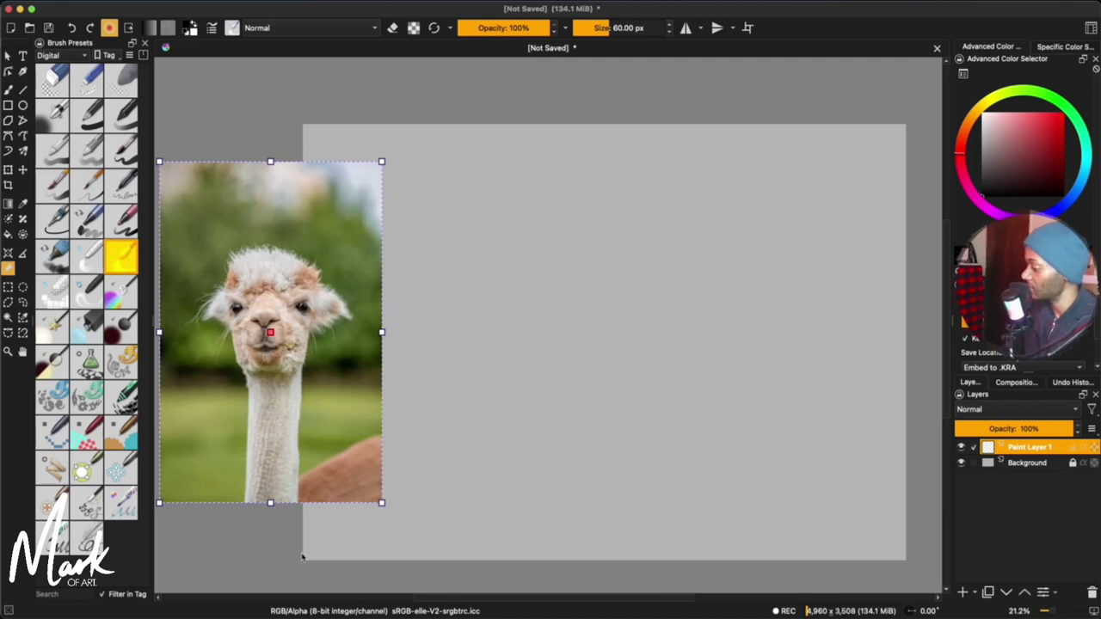
pyautogui.moveTo(414, 615)
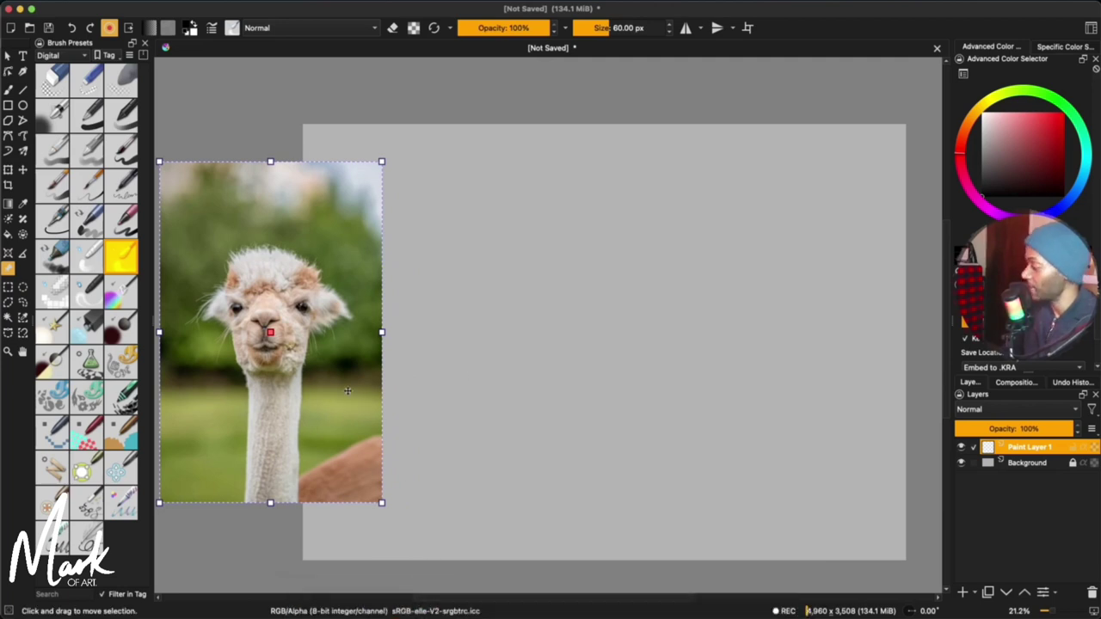
pyautogui.moveTo(313, 352); pyautogui.dragTo(339, 353)
pyautogui.moveTo(408, 332); pyautogui.dragTo(540, 303)
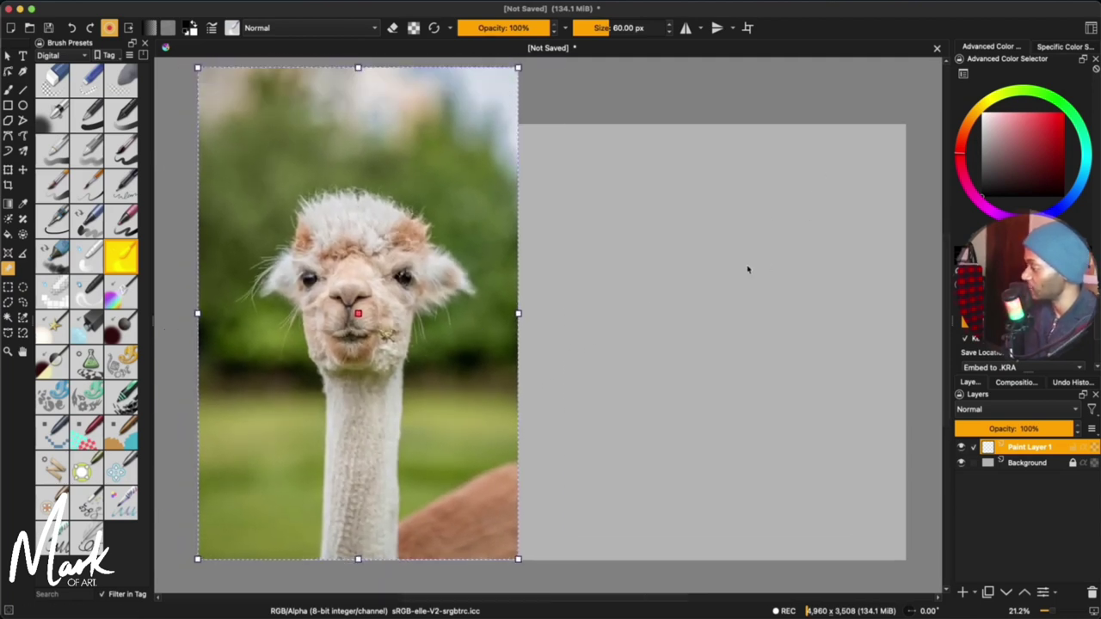
# Step: Set up the Bristles-3 Large Smooth brush from the Paint presets with a dark gray color and a size of about 292 px
pyautogui.click(9, 89)
pyautogui.scroll(1, 536, 313)
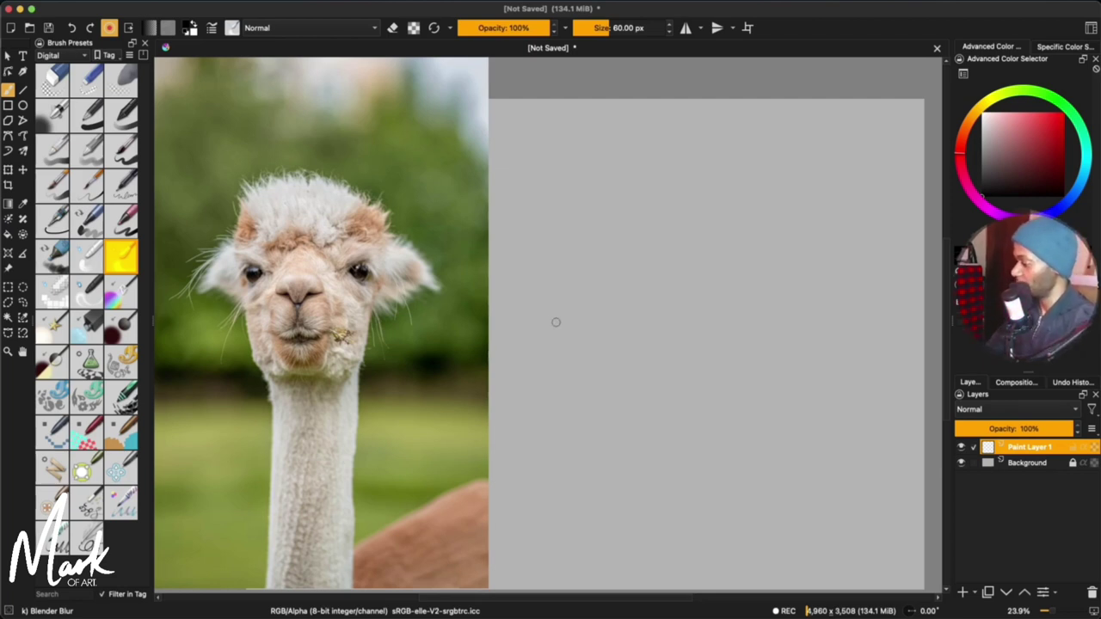
pyautogui.click(87, 115)
pyautogui.moveTo(617, 342); pyautogui.dragTo(761, 449)
pyautogui.hotkey('ctrl', 'z')
pyautogui.moveTo(976, 169); pyautogui.dragTo(977, 176)
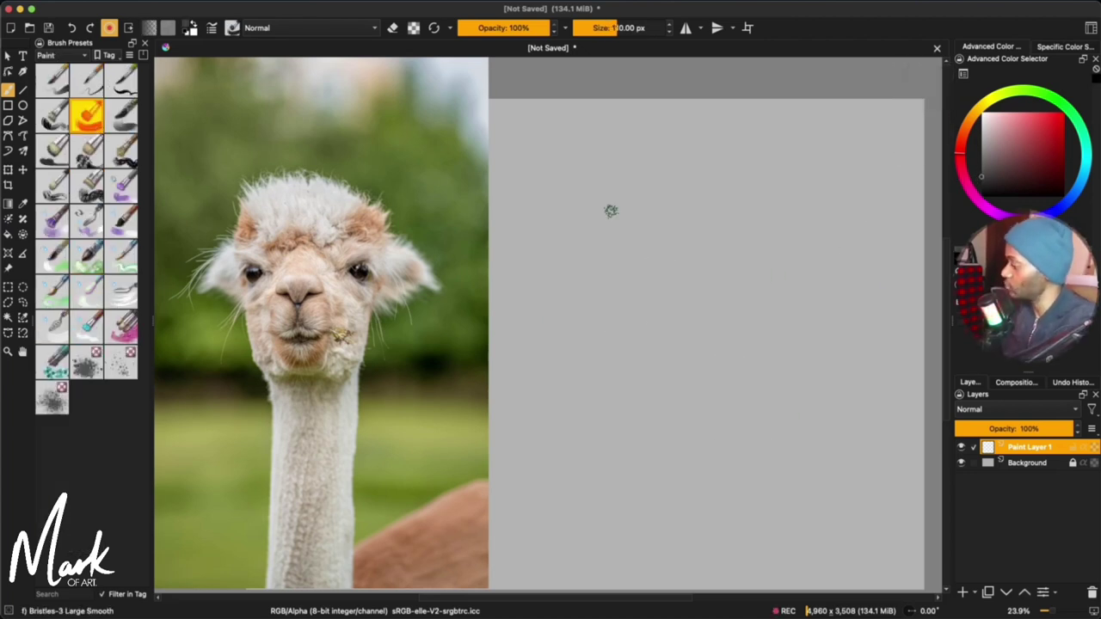
pyautogui.keyDown('shift'); pyautogui.moveTo(621, 260); pyautogui.dragTo(796, 240); pyautogui.keyUp('shift')
# Step: Block in the alpaca's chin, face, hair tuft and left ear in dark gray on the empty canvas area beside the reference
pyautogui.moveTo(645, 337); pyautogui.dragTo(732, 342)
pyautogui.moveTo(664, 172)
pyautogui.mouseDown()
pyautogui.moveTo(692, 331)
pyautogui.moveTo(661, 327)
pyautogui.mouseUp()
pyautogui.moveTo(650, 191); pyautogui.dragTo(649, 340)
pyautogui.moveTo(679, 171); pyautogui.dragTo(666, 348)
pyautogui.moveTo(701, 202)
pyautogui.mouseDown()
pyautogui.moveTo(694, 348)
pyautogui.moveTo(655, 142)
pyautogui.mouseUp()
pyautogui.press('super+z')
pyautogui.moveTo(661, 142); pyautogui.dragTo(669, 374)
pyautogui.moveTo(594, 245)
pyautogui.mouseDown()
pyautogui.moveTo(645, 216)
pyautogui.moveTo(589, 245)
pyautogui.mouseUp()
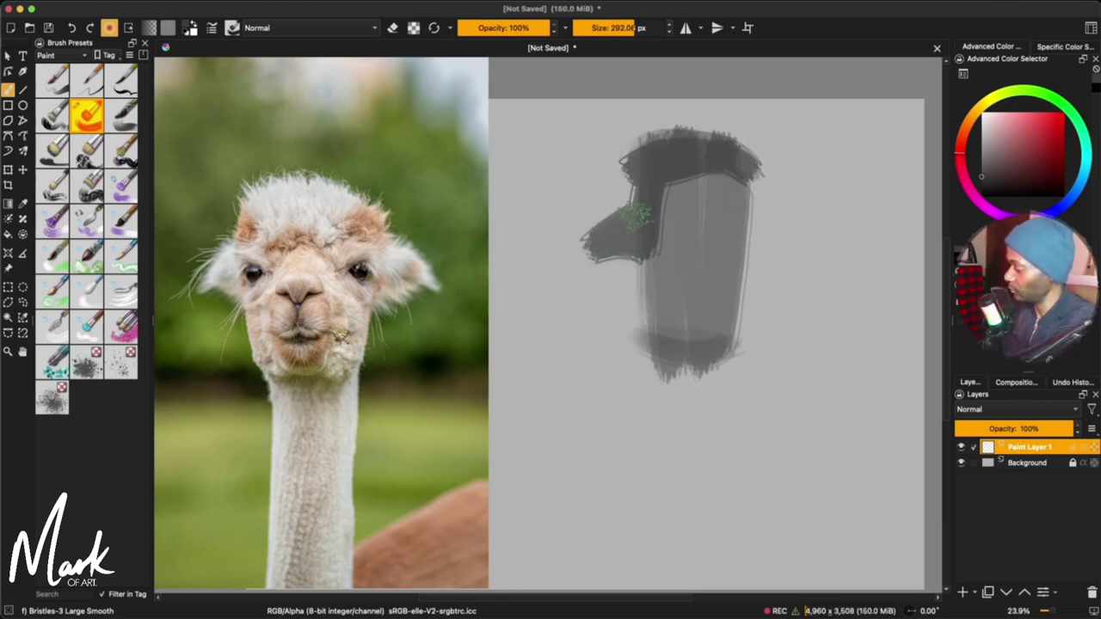
# Step: Block in the alpaca's right ear and long neck, and fill the face with further dark gray strokes
pyautogui.moveTo(752, 215); pyautogui.dragTo(821, 248)
pyautogui.moveTo(747, 167)
pyautogui.mouseDown()
pyautogui.moveTo(775, 196)
pyautogui.moveTo(766, 187)
pyautogui.moveTo(755, 256)
pyautogui.moveTo(752, 209)
pyautogui.moveTo(744, 278)
pyautogui.moveTo(684, 346)
pyautogui.moveTo(701, 353)
pyautogui.moveTo(665, 347)
pyautogui.mouseUp()
pyautogui.moveTo(643, 264)
pyautogui.mouseDown()
pyautogui.moveTo(645, 331)
pyautogui.moveTo(675, 179)
pyautogui.moveTo(651, 319)
pyautogui.moveTo(715, 222)
pyautogui.moveTo(714, 344)
pyautogui.moveTo(750, 226)
pyautogui.moveTo(676, 356)
pyautogui.moveTo(682, 603)
pyautogui.moveTo(711, 362)
pyautogui.moveTo(714, 585)
pyautogui.moveTo(713, 369)
pyautogui.moveTo(658, 475)
pyautogui.moveTo(659, 580)
pyautogui.moveTo(713, 369)
pyautogui.moveTo(730, 363)
pyautogui.moveTo(650, 340)
pyautogui.mouseUp()
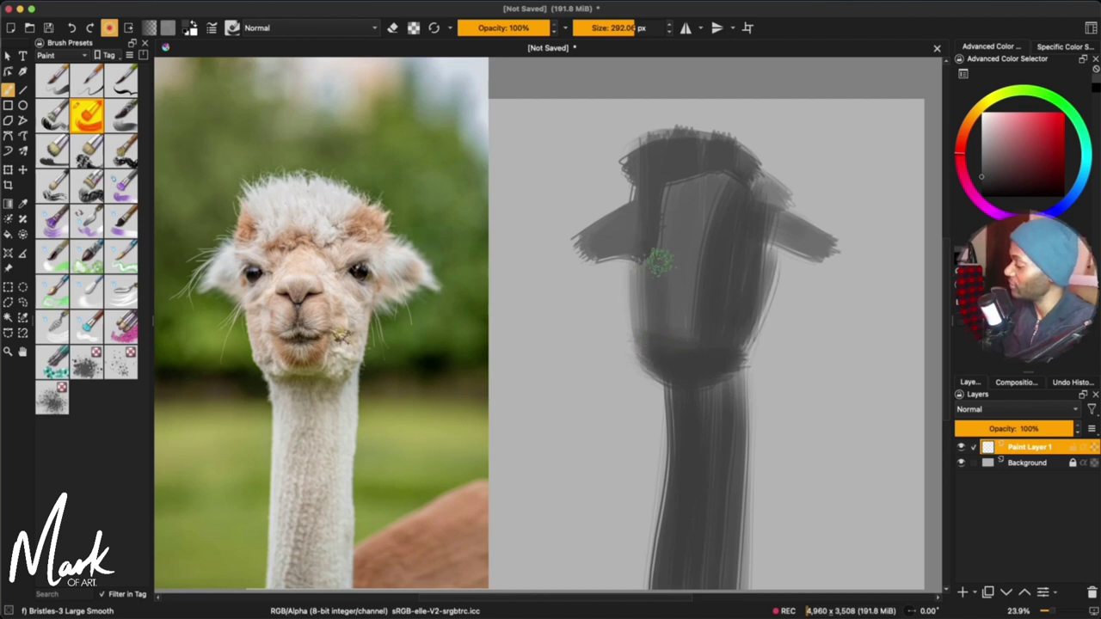
pyautogui.moveTo(711, 256); pyautogui.dragTo(701, 338)
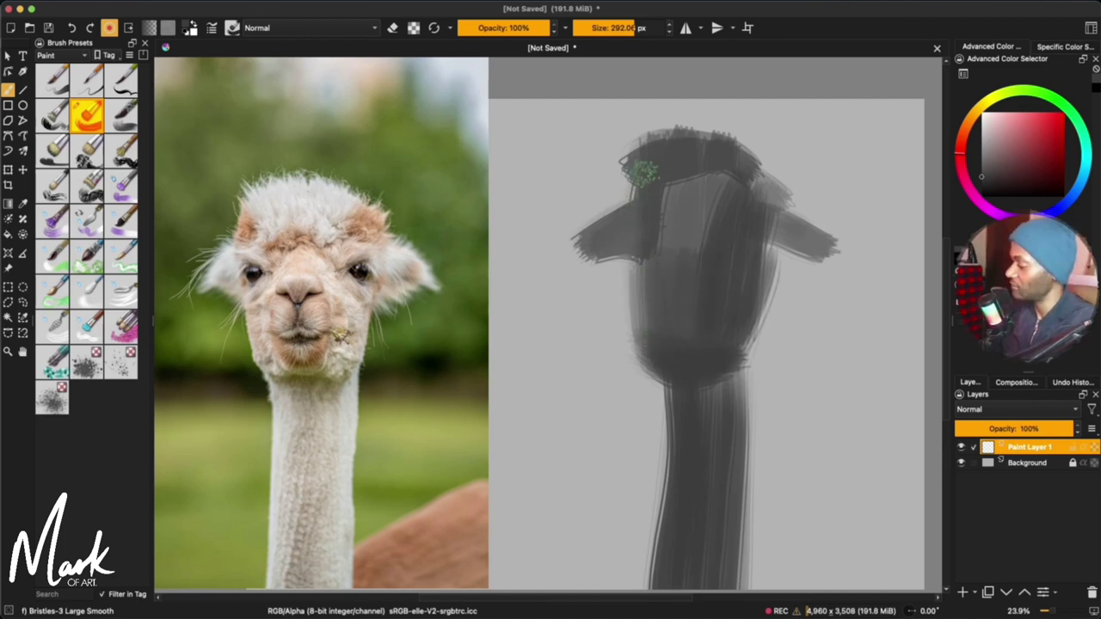
# Step: Fill out the hair tuft, right ear and face of the silhouette with more dark gray strokes
pyautogui.moveTo(641, 187); pyautogui.dragTo(616, 182)
pyautogui.moveTo(779, 202); pyautogui.dragTo(821, 232)
pyautogui.moveTo(732, 227)
pyautogui.mouseDown()
pyautogui.moveTo(663, 216)
pyautogui.moveTo(706, 293)
pyautogui.mouseUp()
# Step: Save the painting as a Krita document named day8
pyautogui.hotkey('ctrl', 's')
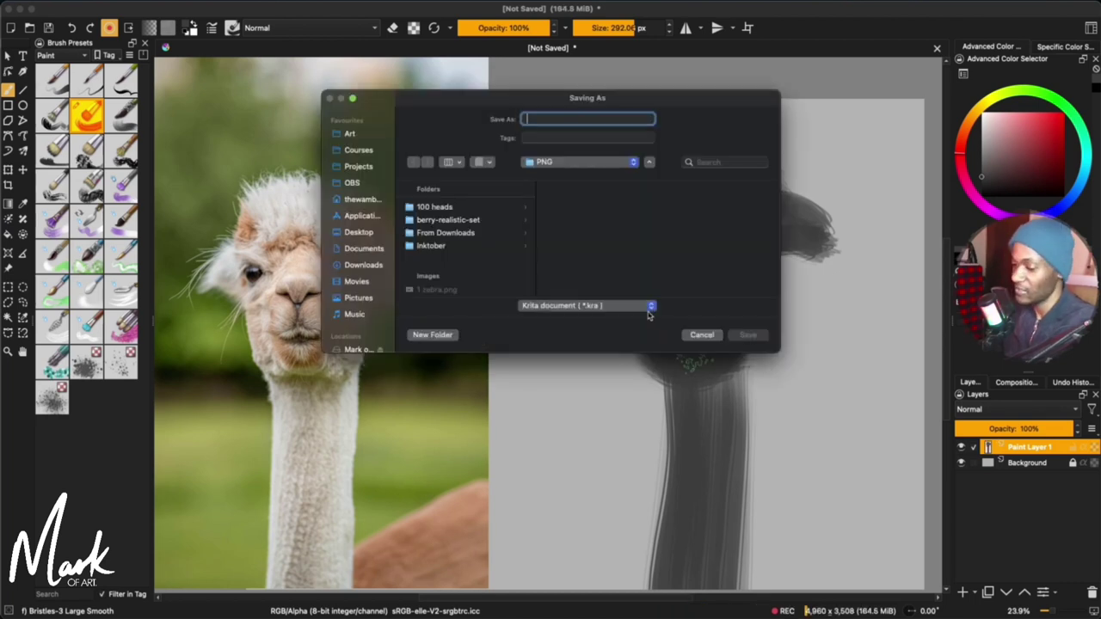
pyautogui.write('day')
pyautogui.press('Return')
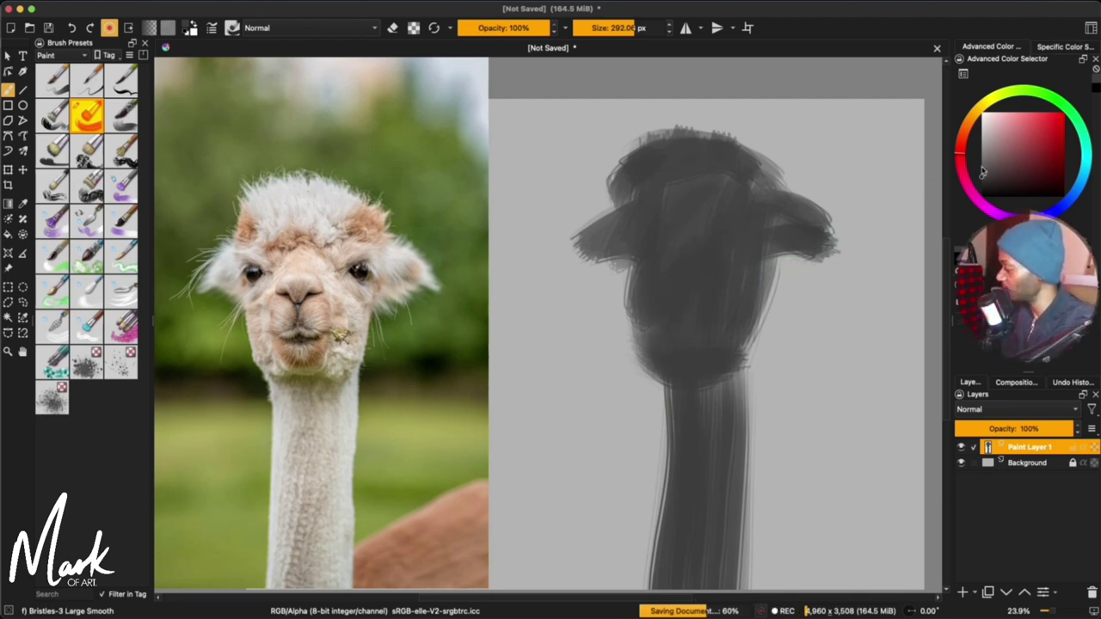
# Step: Paint lighter gray over the hair tuft, ears, right cheek and neck, and add the nose with the brush reduced to about 184 px
pyautogui.moveTo(981, 171); pyautogui.dragTo(977, 149)
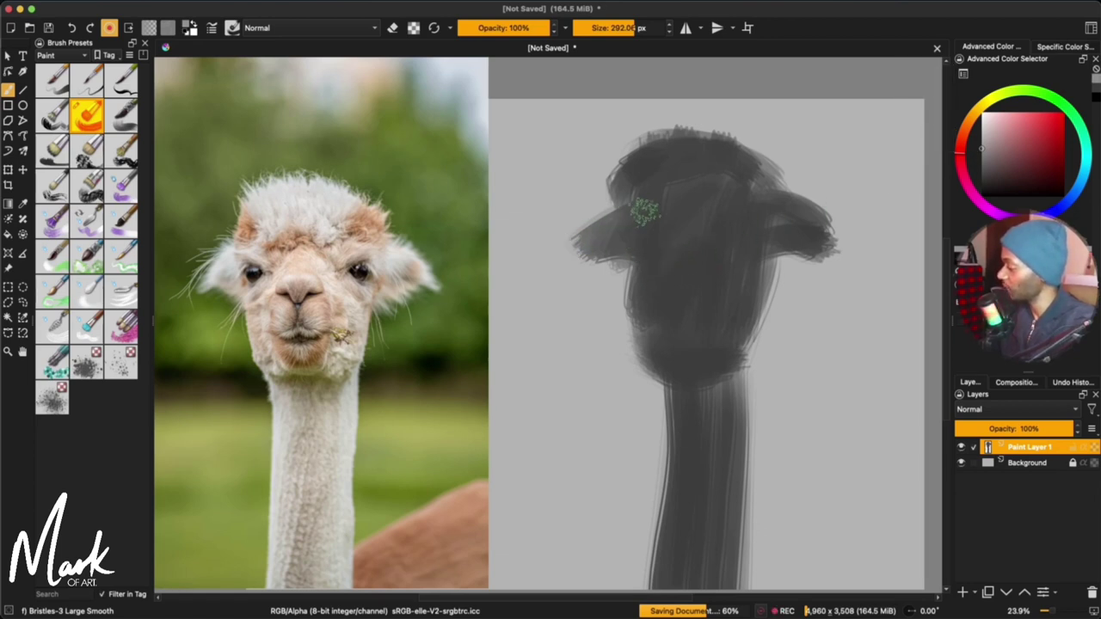
pyautogui.moveTo(647, 211)
pyautogui.mouseDown()
pyautogui.moveTo(576, 251)
pyautogui.moveTo(619, 215)
pyautogui.moveTo(633, 156)
pyautogui.moveTo(661, 191)
pyautogui.moveTo(692, 134)
pyautogui.moveTo(704, 189)
pyautogui.moveTo(729, 139)
pyautogui.moveTo(747, 294)
pyautogui.moveTo(738, 256)
pyautogui.moveTo(677, 547)
pyautogui.moveTo(678, 425)
pyautogui.moveTo(673, 553)
pyautogui.moveTo(698, 400)
pyautogui.moveTo(681, 581)
pyautogui.moveTo(719, 430)
pyautogui.moveTo(729, 458)
pyautogui.moveTo(720, 578)
pyautogui.moveTo(735, 542)
pyautogui.moveTo(745, 423)
pyautogui.moveTo(740, 475)
pyautogui.mouseUp()
pyautogui.keyDown('shift'); pyautogui.moveTo(699, 291); pyautogui.dragTo(657, 322); pyautogui.keyUp('shift')
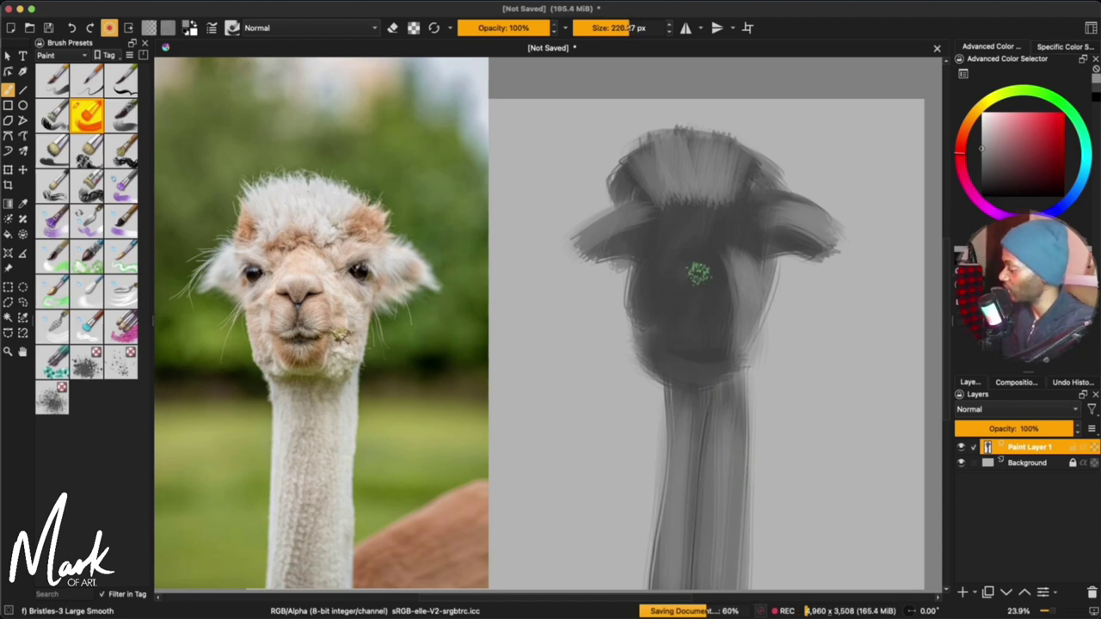
pyautogui.moveTo(701, 277)
pyautogui.keyDown('shift'); pyautogui.mouseDown()
pyautogui.moveTo(675, 279)
pyautogui.moveTo(693, 281)
pyautogui.moveTo(689, 270)
pyautogui.mouseUp(); pyautogui.keyUp('shift')
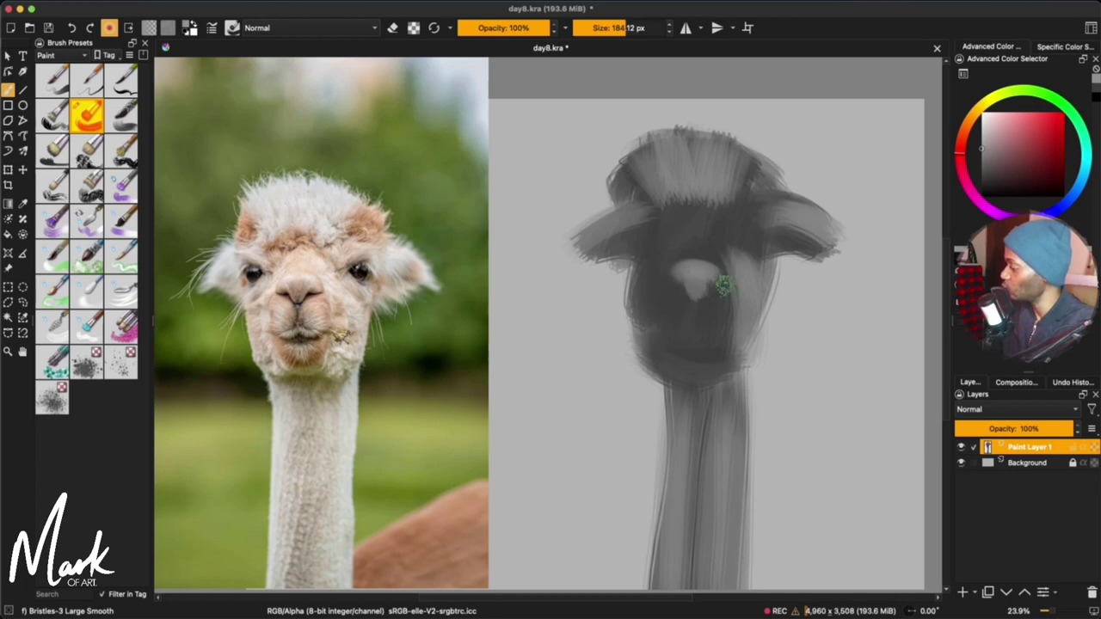
# Step: Paint both eyes in near-black, and add the nostrils and mouth with the brush at about 69 px
pyautogui.click(982, 194)
pyautogui.moveTo(743, 249); pyautogui.dragTo(749, 244)
pyautogui.click(749, 246)
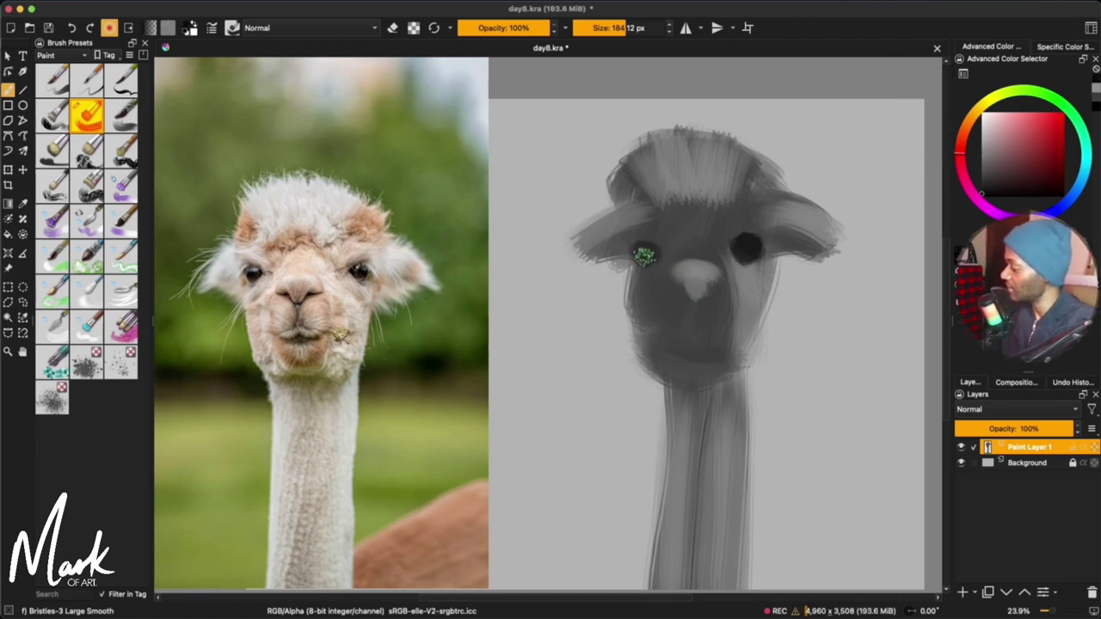
pyautogui.click(647, 252)
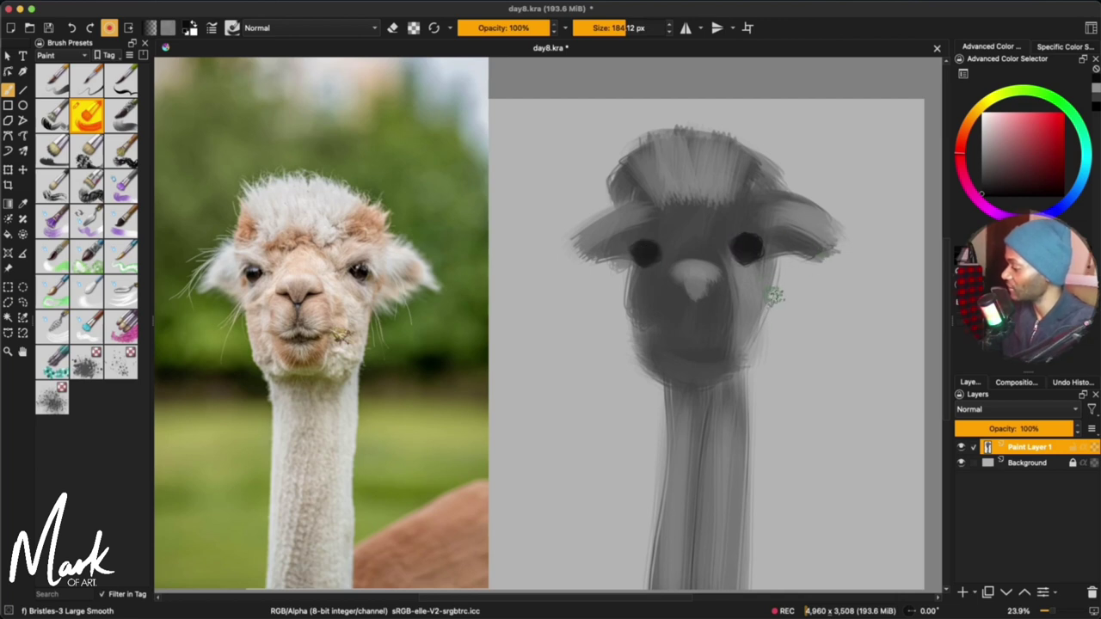
pyautogui.moveTo(712, 330)
pyautogui.mouseDown()
pyautogui.moveTo(688, 296)
pyautogui.moveTo(697, 298)
pyautogui.mouseUp()
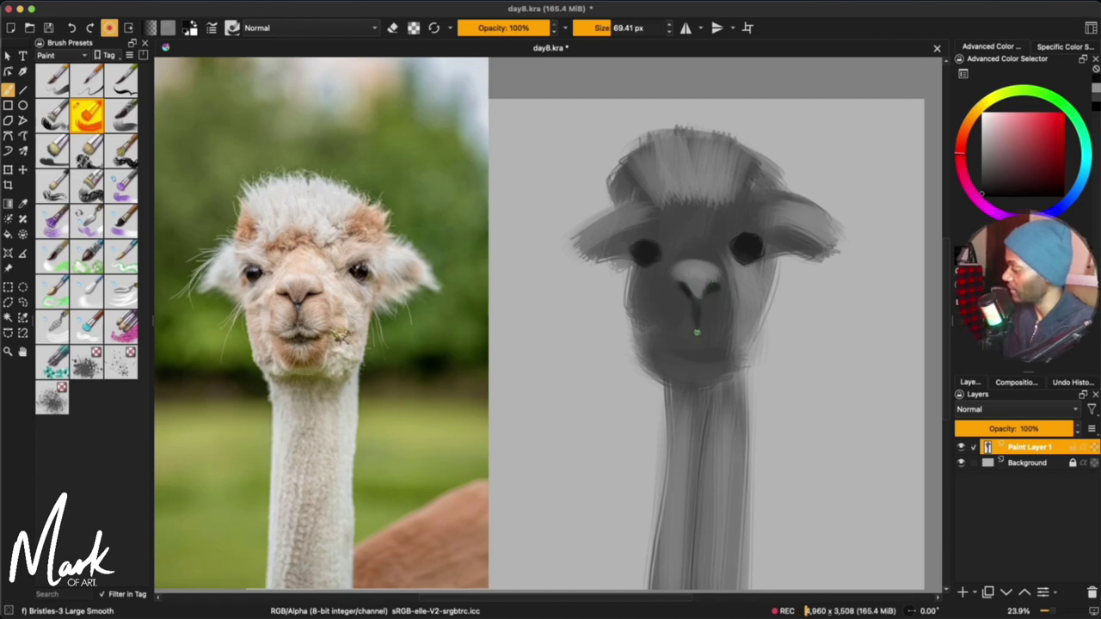
pyautogui.moveTo(670, 328)
pyautogui.mouseDown()
pyautogui.moveTo(701, 322)
pyautogui.moveTo(707, 333)
pyautogui.moveTo(703, 326)
pyautogui.moveTo(733, 333)
pyautogui.moveTo(666, 332)
pyautogui.moveTo(695, 331)
pyautogui.moveTo(673, 335)
pyautogui.moveTo(709, 347)
pyautogui.moveTo(671, 345)
pyautogui.moveTo(719, 347)
pyautogui.moveTo(680, 343)
pyautogui.mouseUp()
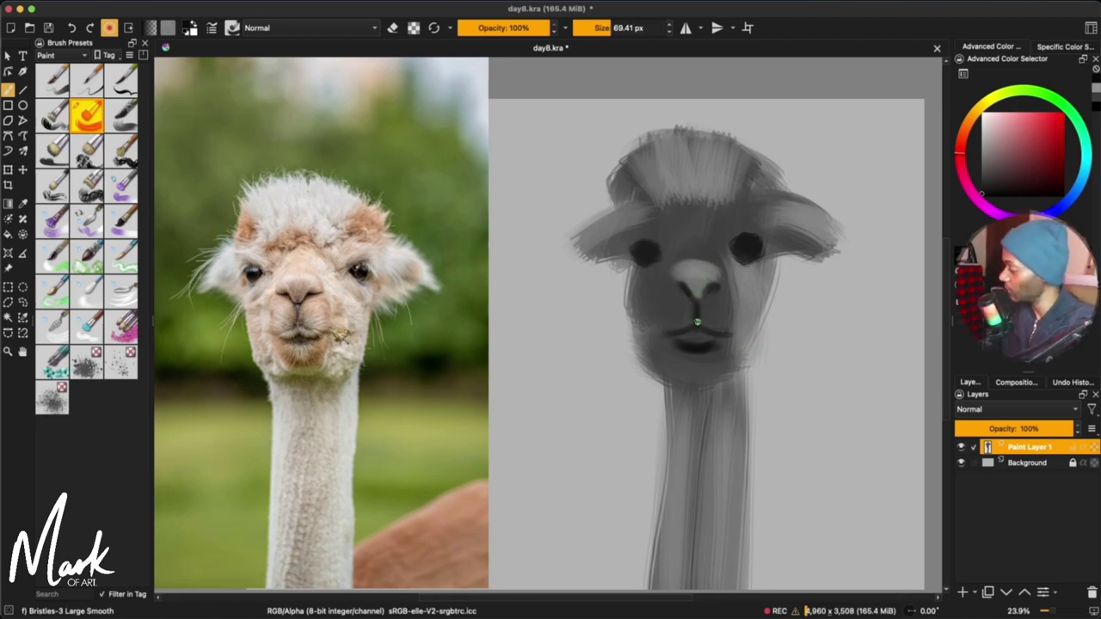
# Step: Darken the nose bridge at a brush size of about 126 px, and paint lighter gray rims around both eyes with a tone sampled from the ear
pyautogui.click(982, 184)
pyautogui.moveTo(663, 292)
pyautogui.keyDown('shift'); pyautogui.mouseDown()
pyautogui.moveTo(675, 292)
pyautogui.moveTo(691, 250)
pyautogui.mouseUp(); pyautogui.keyUp('shift')
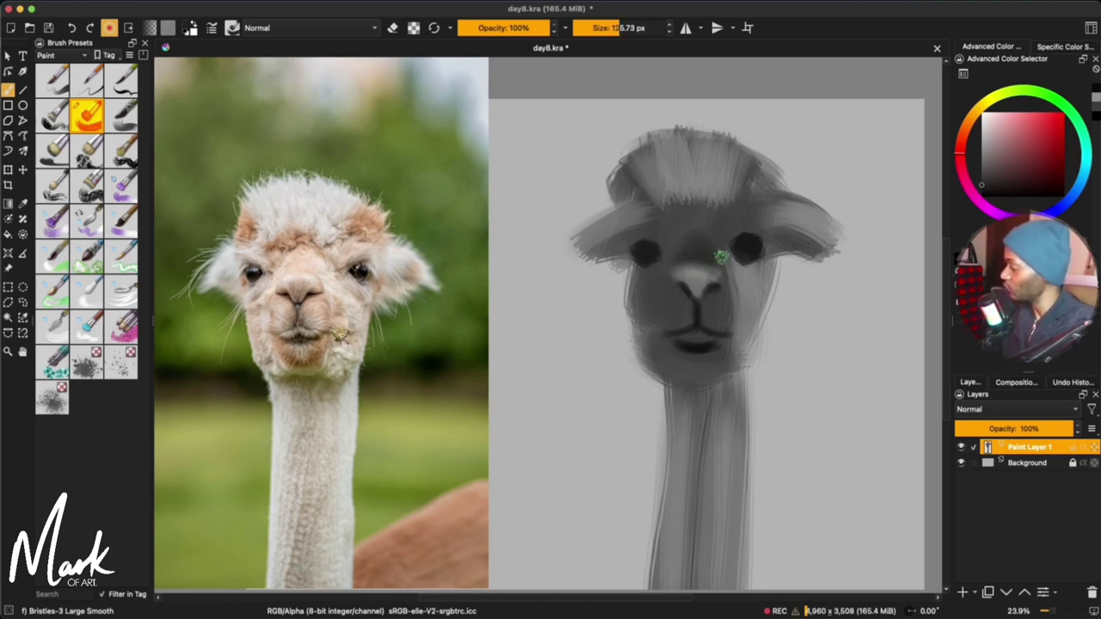
pyautogui.keyDown('ctrl'); pyautogui.click(803, 237); pyautogui.keyUp('ctrl')
pyautogui.moveTo(725, 249); pyautogui.dragTo(762, 233)
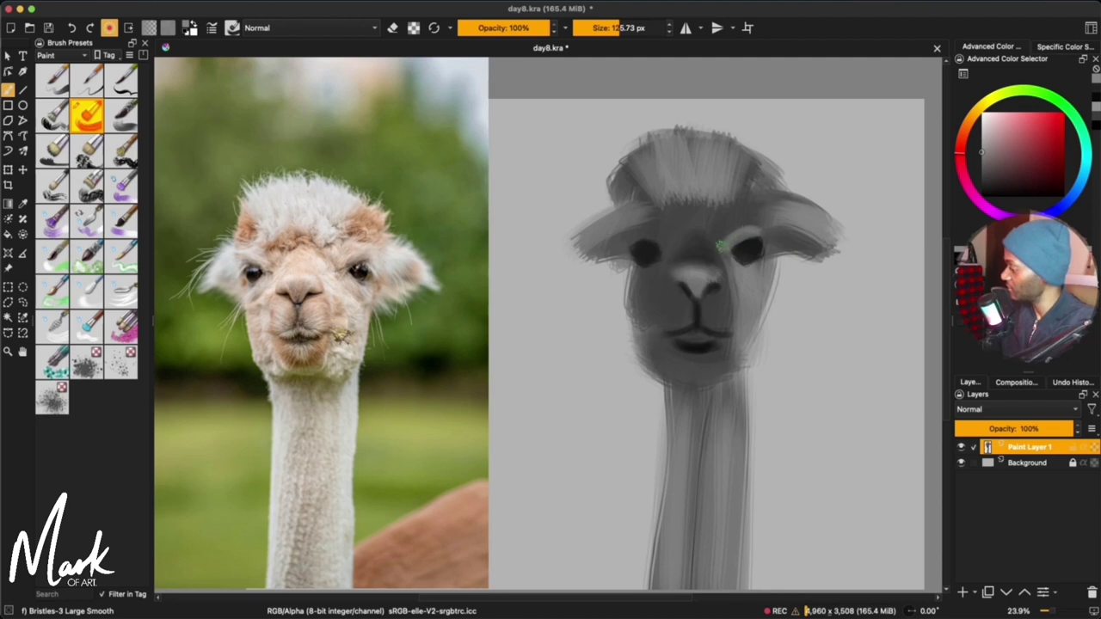
pyautogui.moveTo(659, 249); pyautogui.dragTo(629, 236)
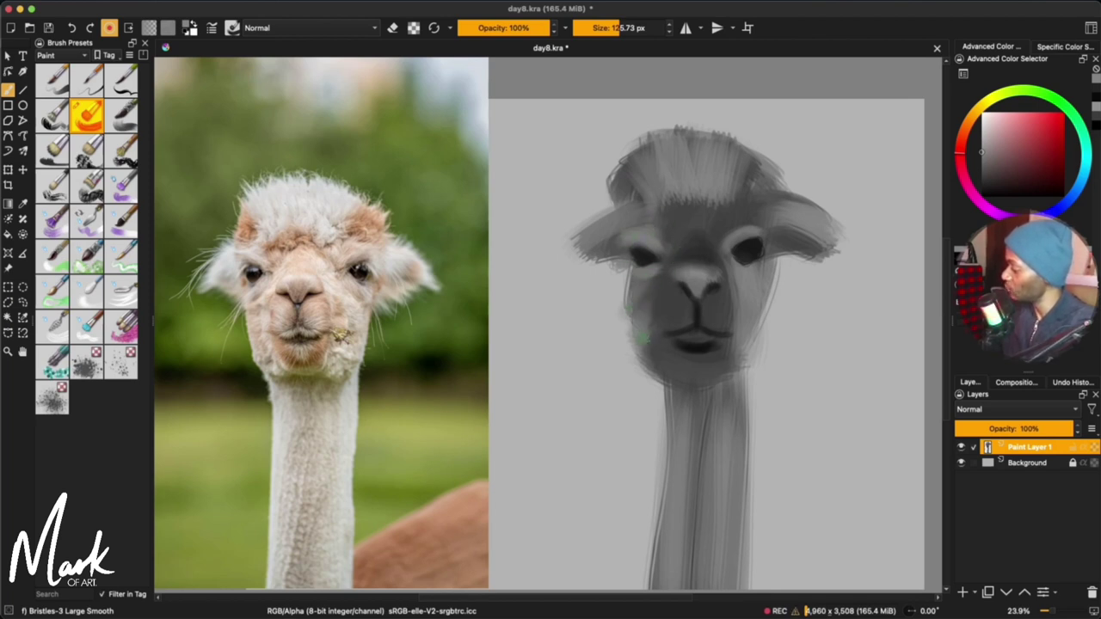
# Step: Paint a dark shadow under the chin and widen both sides of the neck in sampled gray at about 192 px
pyautogui.moveTo(721, 397); pyautogui.dragTo(677, 394)
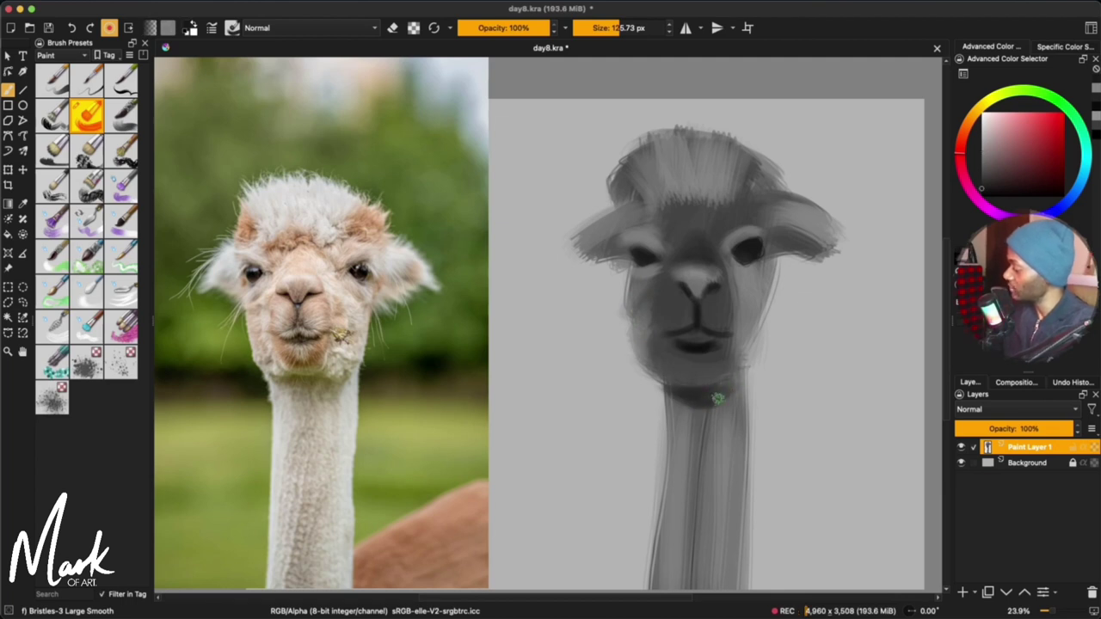
pyautogui.keyDown('ctrl'); pyautogui.click(730, 423); pyautogui.keyUp('ctrl')
pyautogui.keyDown('shift'); pyautogui.moveTo(730, 423); pyautogui.dragTo(744, 423); pyautogui.keyUp('shift')
pyautogui.moveTo(657, 389); pyautogui.dragTo(647, 520)
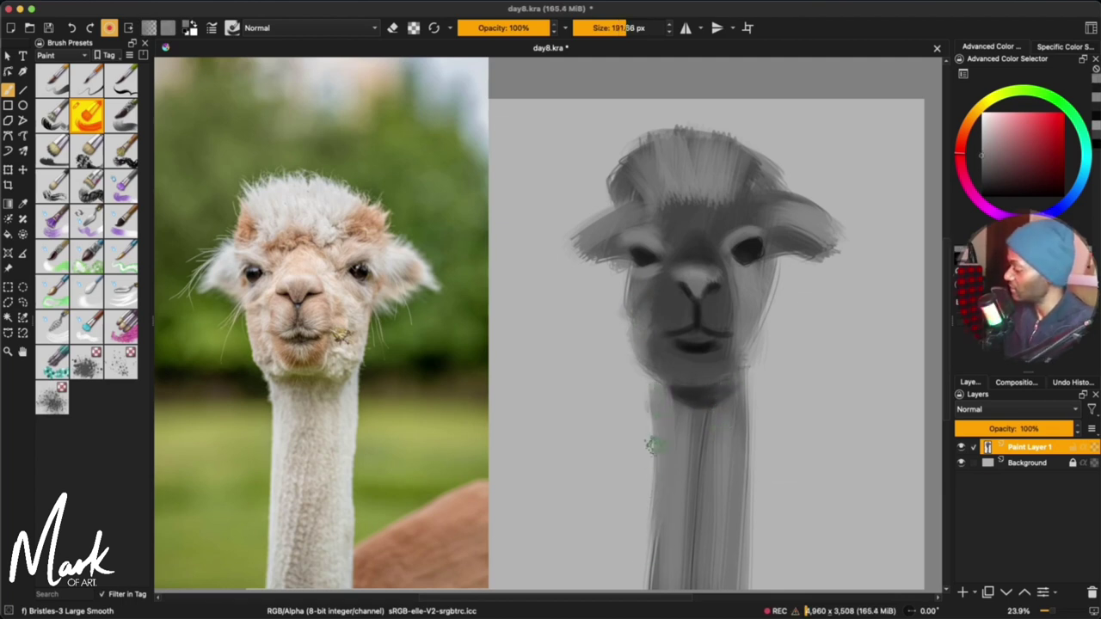
pyautogui.moveTo(650, 437); pyautogui.dragTo(638, 584)
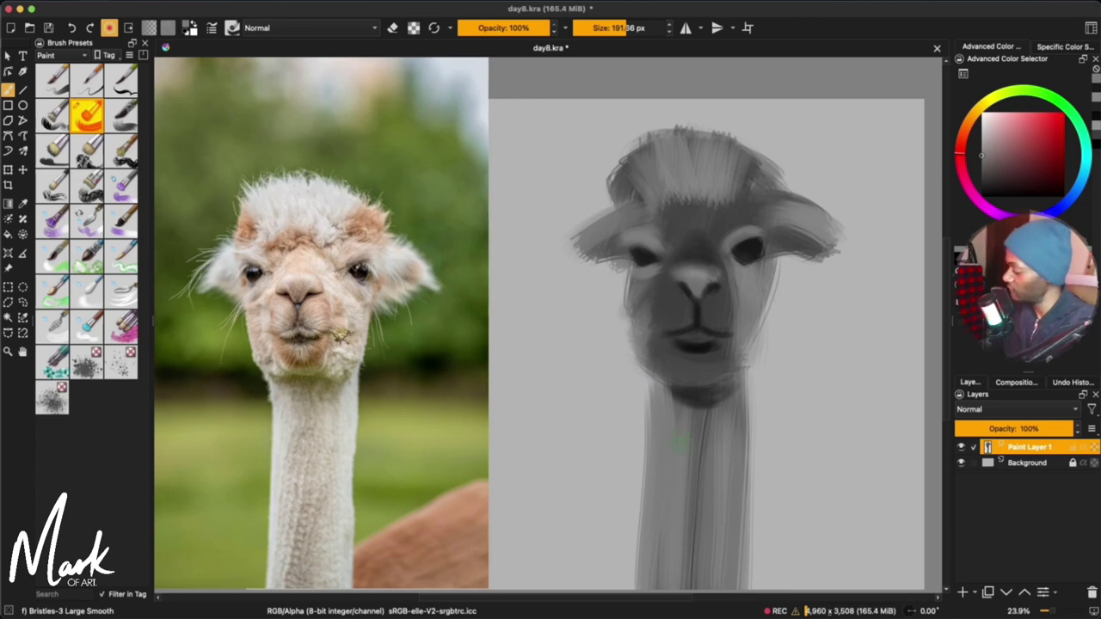
pyautogui.hotkey('ctrl', 'z')
pyautogui.moveTo(737, 367); pyautogui.dragTo(750, 581)
# Step: Deepen the shadow beneath the chin and define the jaw's lower edge with grays sampled from the painting
pyautogui.keyDown('ctrl'); pyautogui.click(700, 398); pyautogui.keyUp('ctrl')
pyautogui.moveTo(691, 398)
pyautogui.mouseDown()
pyautogui.moveTo(660, 383)
pyautogui.moveTo(676, 394)
pyautogui.mouseUp()
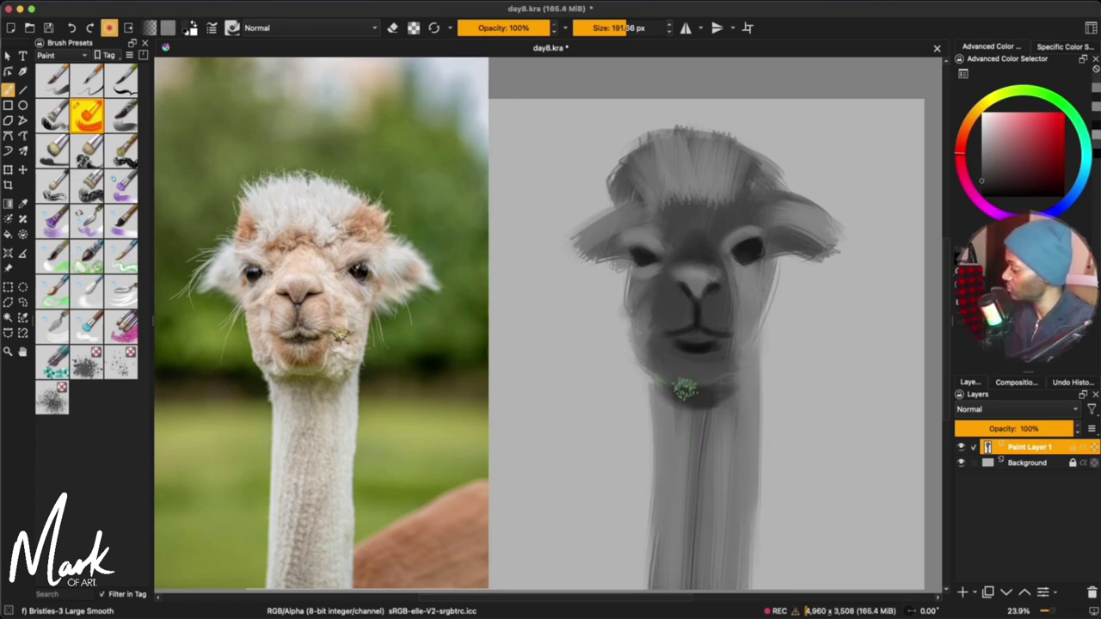
pyautogui.keyDown('ctrl'); pyautogui.click(695, 398); pyautogui.keyUp('ctrl')
pyautogui.moveTo(674, 391)
pyautogui.mouseDown()
pyautogui.moveTo(727, 384)
pyautogui.moveTo(708, 386)
pyautogui.mouseUp()
pyautogui.keyDown('ctrl'); pyautogui.click(669, 372); pyautogui.keyUp('ctrl')
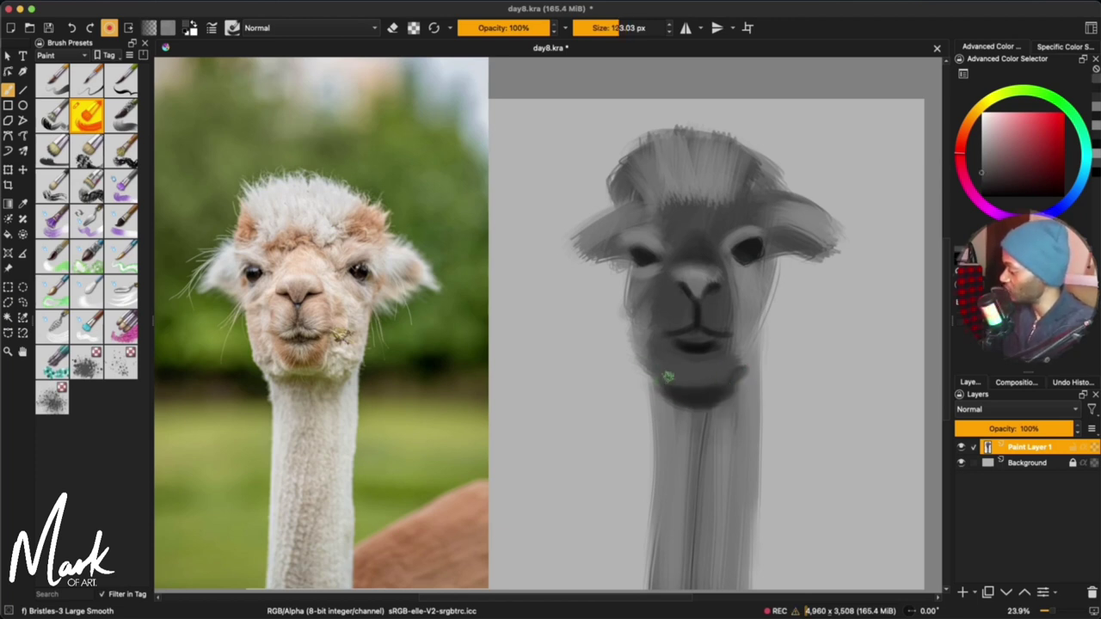
pyautogui.keyDown('ctrl'); pyautogui.click(667, 372); pyautogui.keyUp('ctrl')
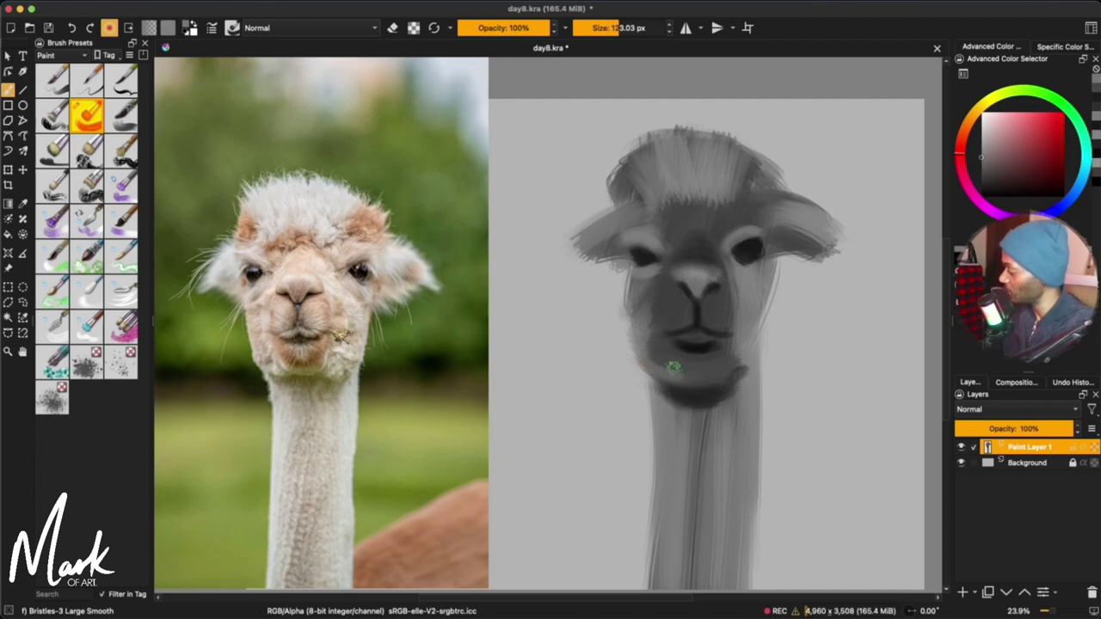
# Step: Darken the muzzle around the nose and mouth and blend the right cheek with sampled grays, at a brush size of about 141 px
pyautogui.moveTo(703, 358)
pyautogui.keyDown('ctrl'); pyautogui.mouseDown()
pyautogui.moveTo(700, 391)
pyautogui.moveTo(711, 363)
pyautogui.moveTo(679, 361)
pyautogui.moveTo(695, 369)
pyautogui.mouseUp(); pyautogui.keyUp('ctrl')
pyautogui.moveTo(731, 298); pyautogui.dragTo(738, 363)
pyautogui.keyDown('ctrl'); pyautogui.click(737, 323); pyautogui.keyUp('ctrl')
pyautogui.keyDown('ctrl'); pyautogui.click(755, 331); pyautogui.keyUp('ctrl')
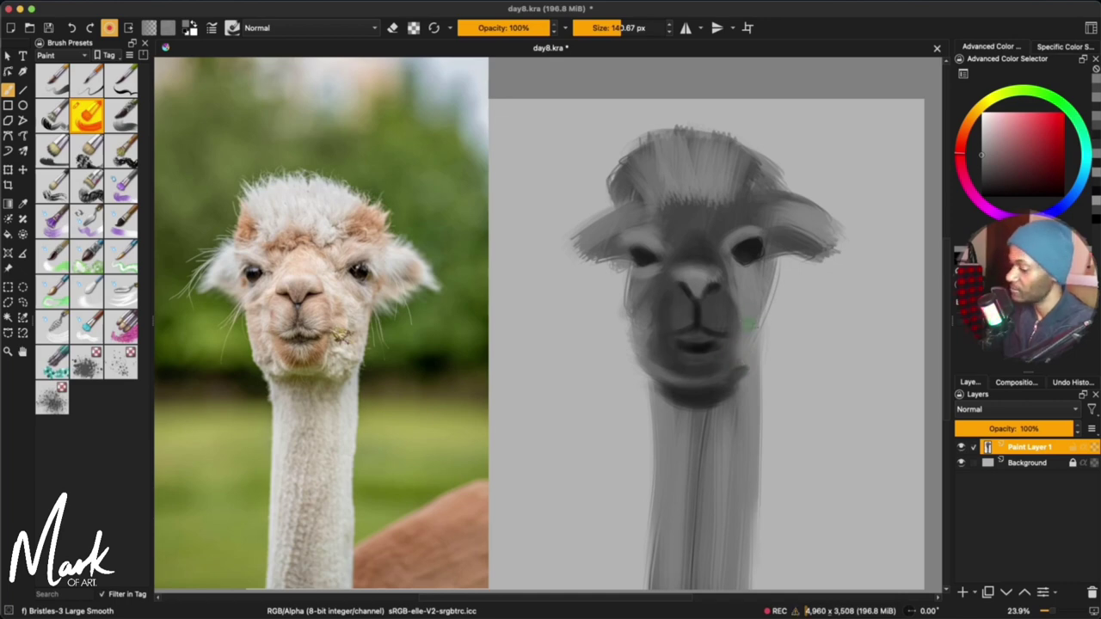
# Step: Flip the canvas view horizontally back and forth to check the portrait's proportions
pyautogui.press('m')
pyautogui.press('m')
pyautogui.press('m')
pyautogui.press('m')
pyautogui.press('m')
pyautogui.press('m')
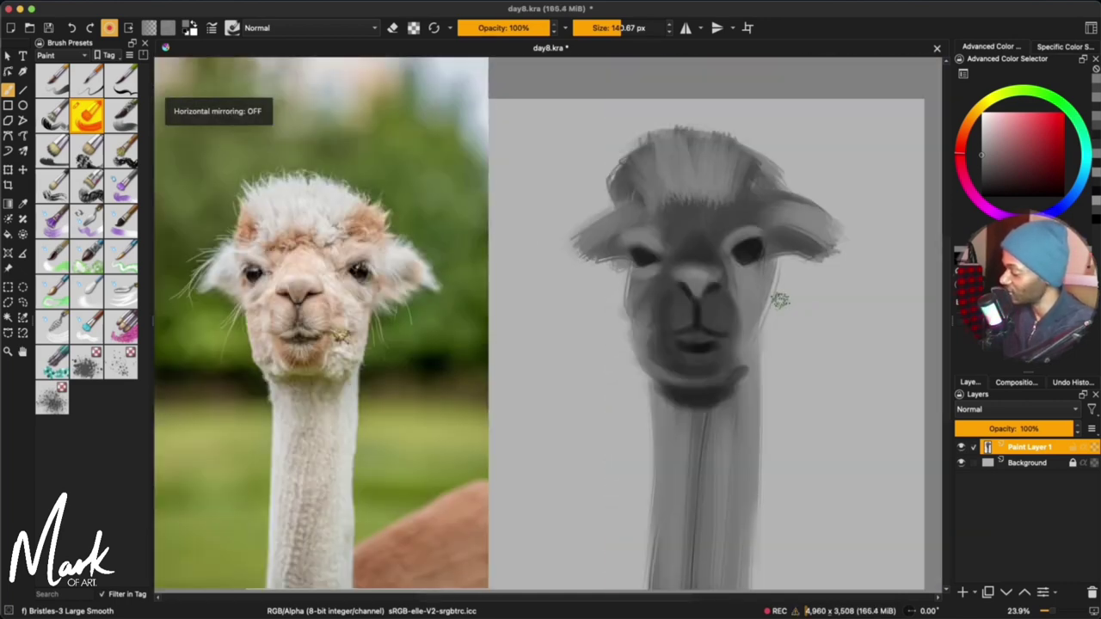
# Step: Fill out the right cheek with sampled gray, and refine the shading around the right eye and on the hair tuft
pyautogui.keyDown('ctrl'); pyautogui.click(757, 327); pyautogui.keyUp('ctrl')
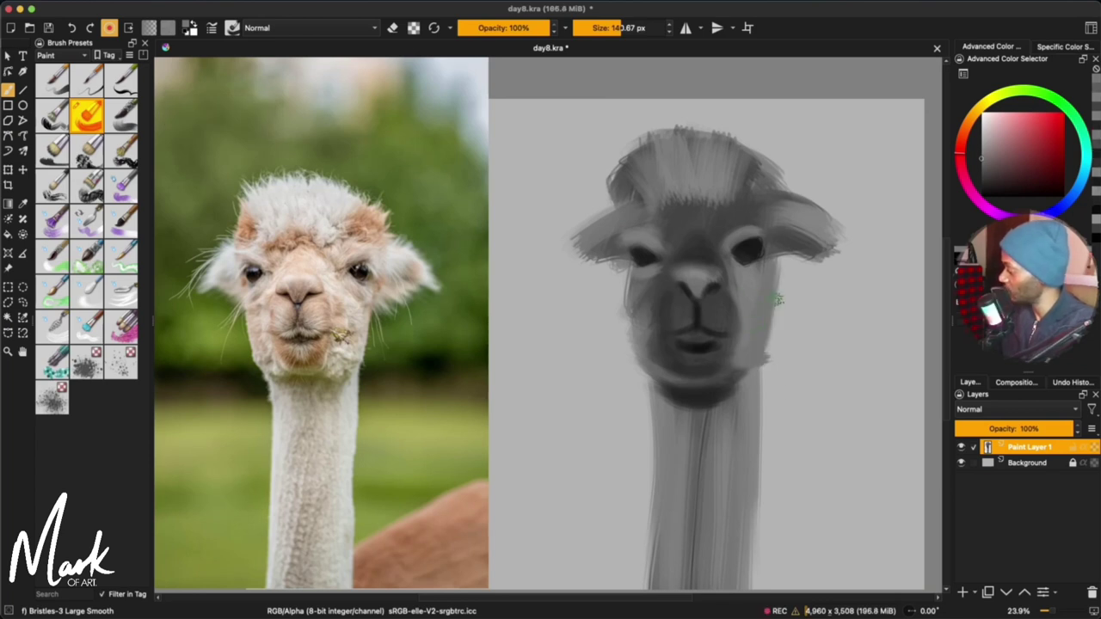
pyautogui.keyDown('ctrl'); pyautogui.click(770, 202); pyautogui.keyUp('ctrl')
pyautogui.moveTo(730, 261); pyautogui.dragTo(764, 275)
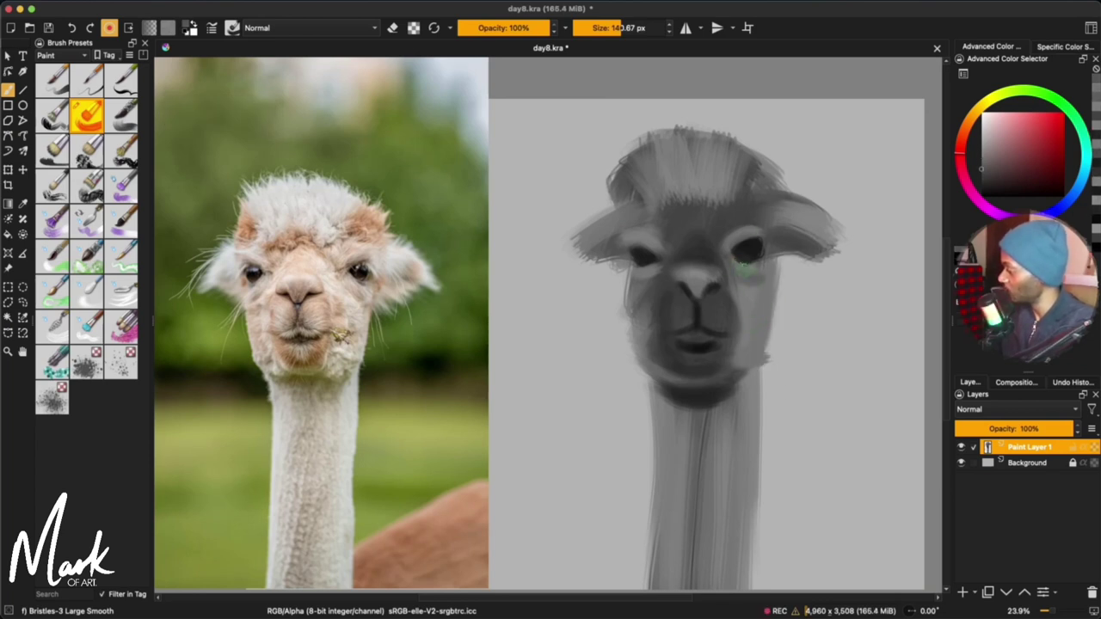
pyautogui.keyDown('ctrl'); pyautogui.click(740, 243); pyautogui.keyUp('ctrl')
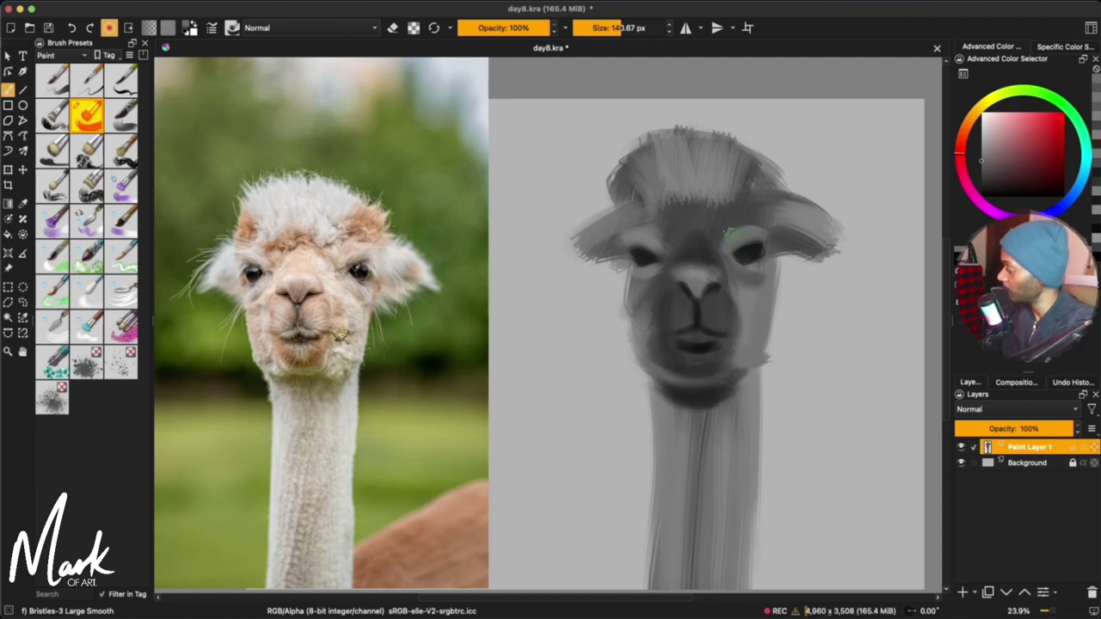
pyautogui.moveTo(710, 211)
pyautogui.mouseDown()
pyautogui.moveTo(629, 181)
pyautogui.moveTo(631, 148)
pyautogui.mouseUp()
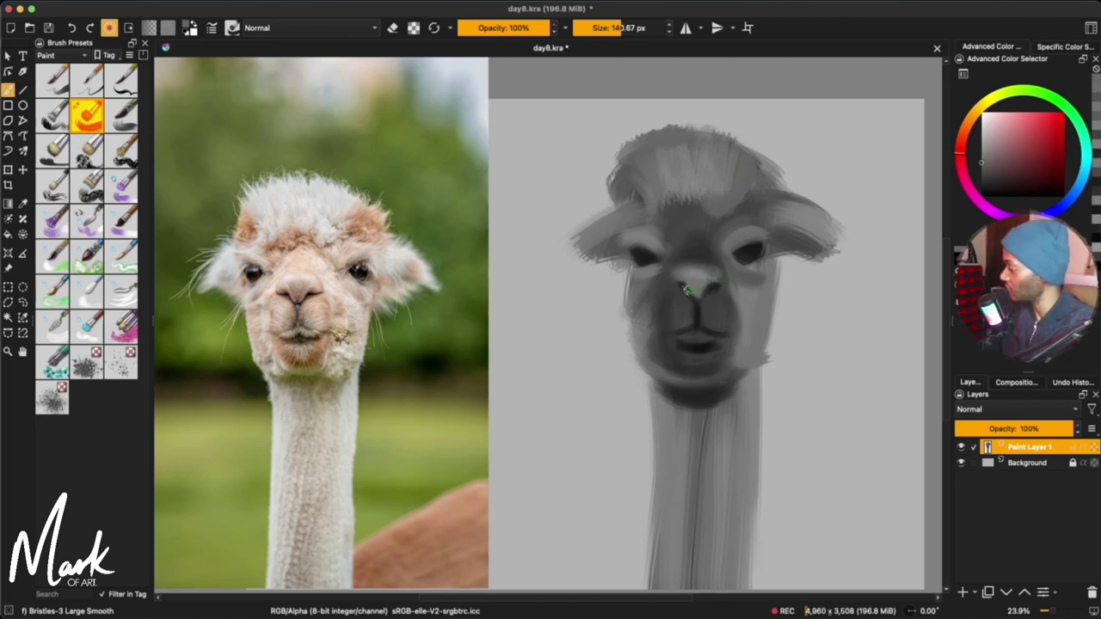
# Step: Refine the nose and nostrils and lighten the muzzle on both sides of the mouth, varying the brush from about 55 to 129 px
pyautogui.keyDown('ctrl'); pyautogui.click(713, 294); pyautogui.keyUp('ctrl')
pyautogui.keyDown('shift'); pyautogui.moveTo(713, 294); pyautogui.dragTo(695, 293); pyautogui.keyUp('shift')
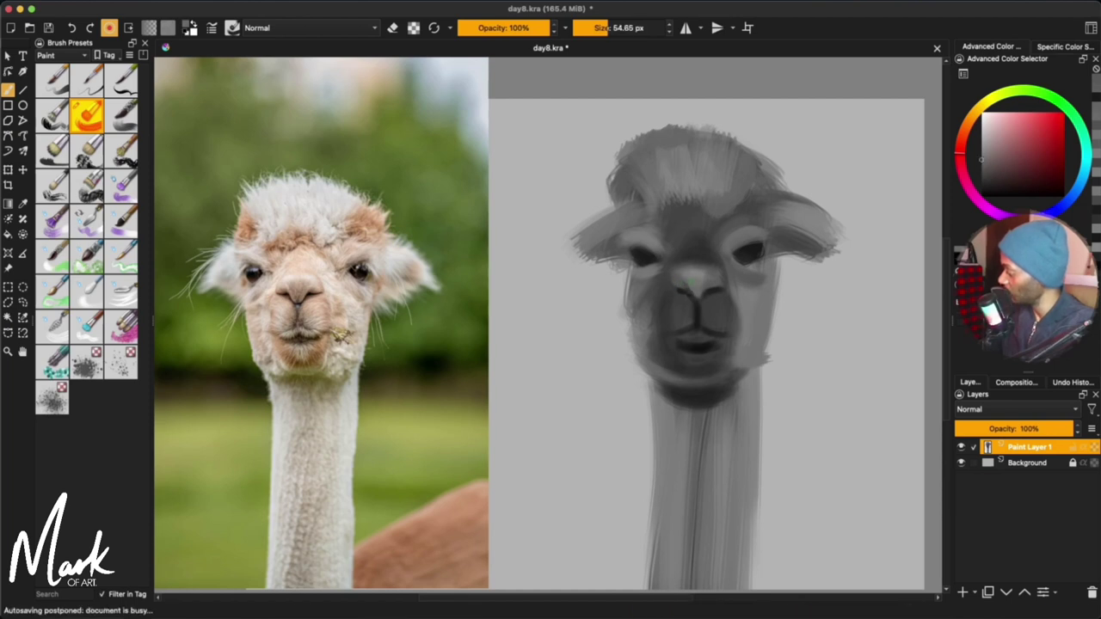
pyautogui.press(']')
pyautogui.press(']')
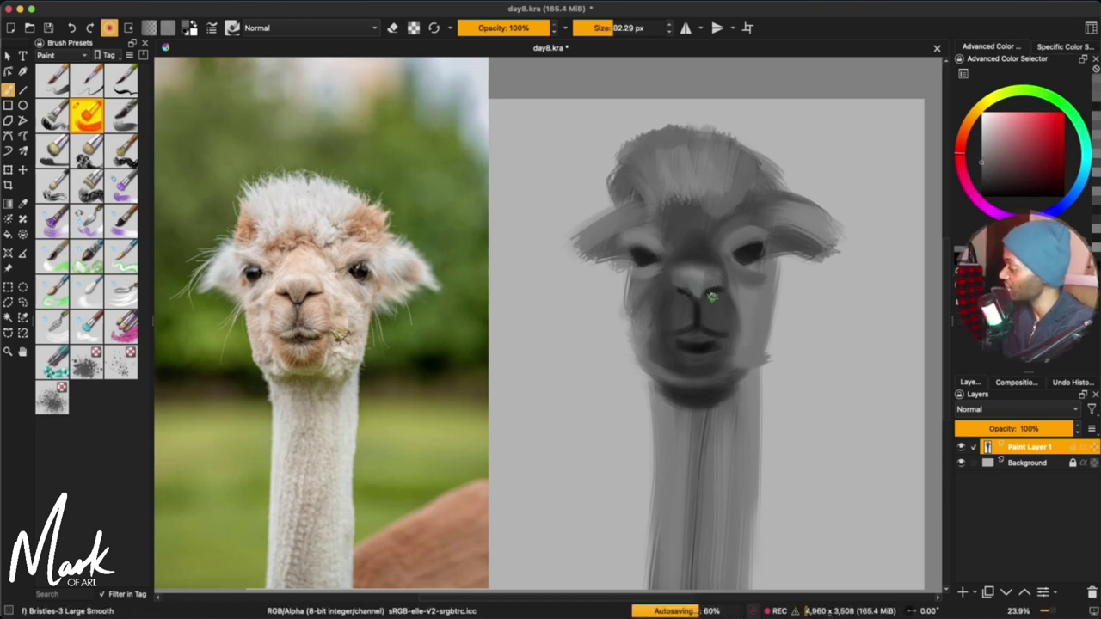
pyautogui.press(']')
pyautogui.press(']')
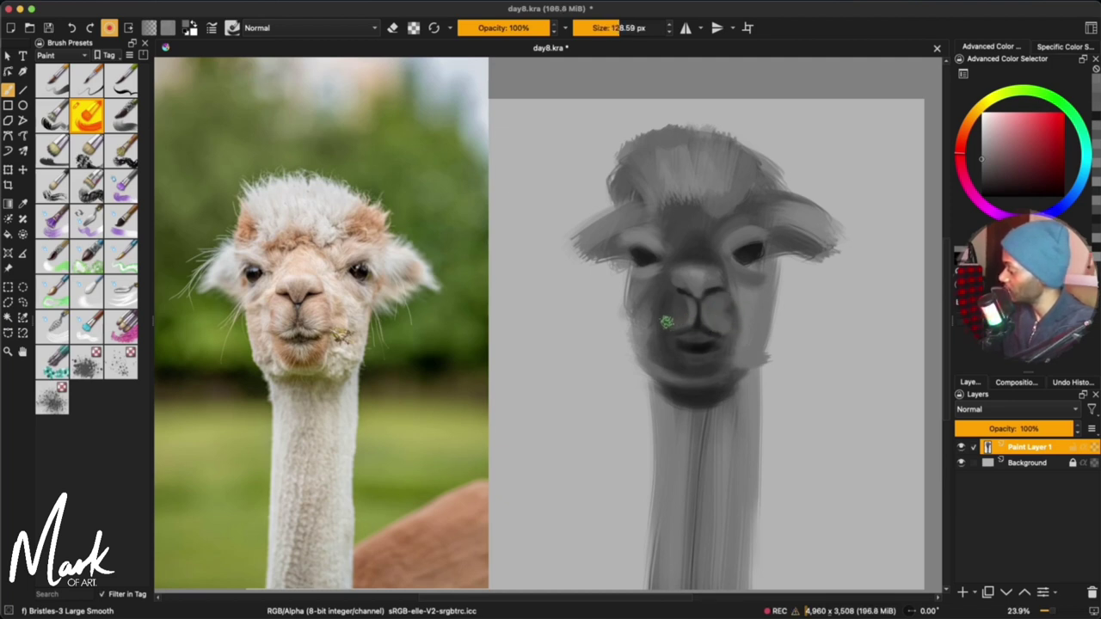
# Step: Shade the fold along the muzzle's left side and blend the left cheek and chin with grays, at a brush size of about 85 to 93 px
pyautogui.press('[')
pyautogui.press('[')
pyautogui.press('[')
pyautogui.press('[')
pyautogui.press('[')
pyautogui.click(990, 175)
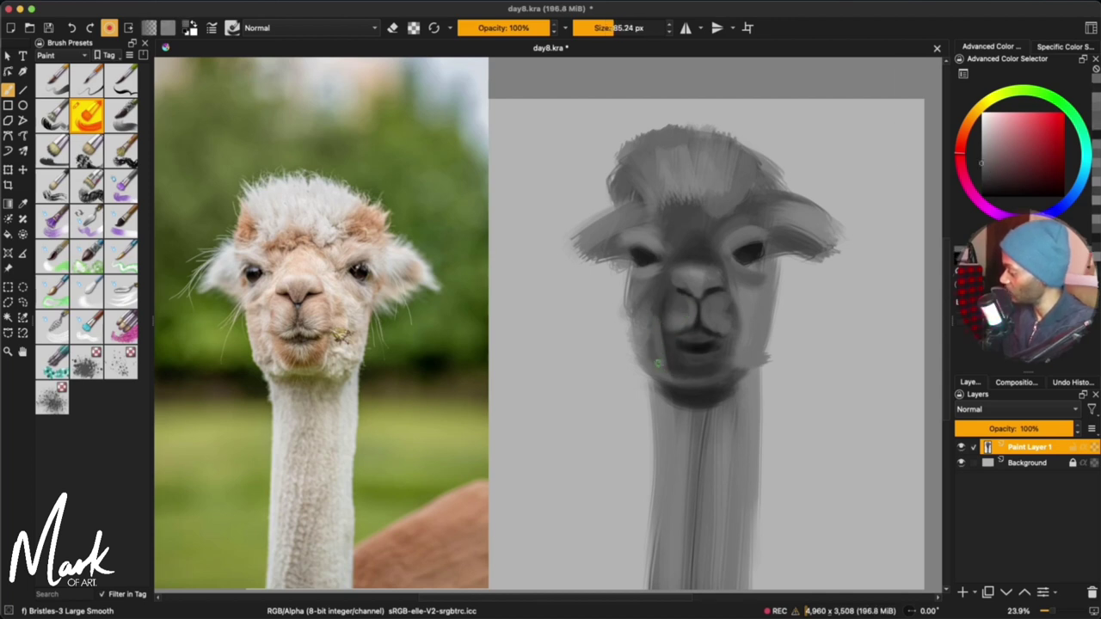
pyautogui.keyDown('shift'); pyautogui.moveTo(658, 363); pyautogui.dragTo(657, 361); pyautogui.keyUp('shift')
pyautogui.keyDown('ctrl'); pyautogui.click(662, 340); pyautogui.keyUp('ctrl')
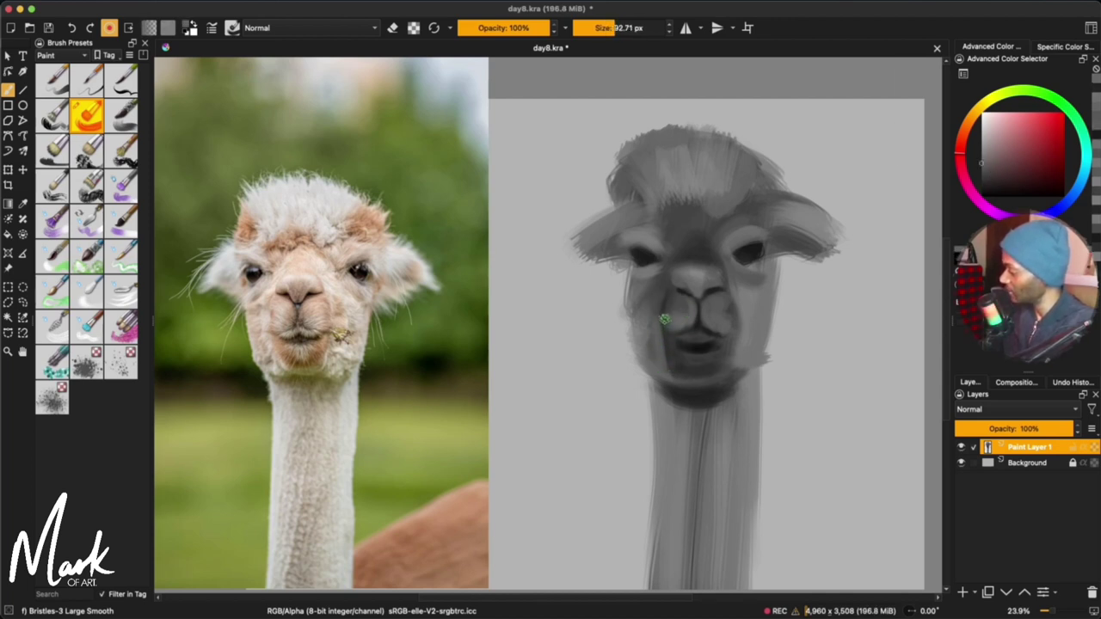
pyautogui.moveTo(664, 319)
pyautogui.mouseDown()
pyautogui.moveTo(672, 356)
pyautogui.moveTo(672, 344)
pyautogui.moveTo(693, 373)
pyautogui.moveTo(706, 369)
pyautogui.moveTo(703, 390)
pyautogui.mouseUp()
pyautogui.keyDown('ctrl'); pyautogui.click(687, 369); pyautogui.keyUp('ctrl')
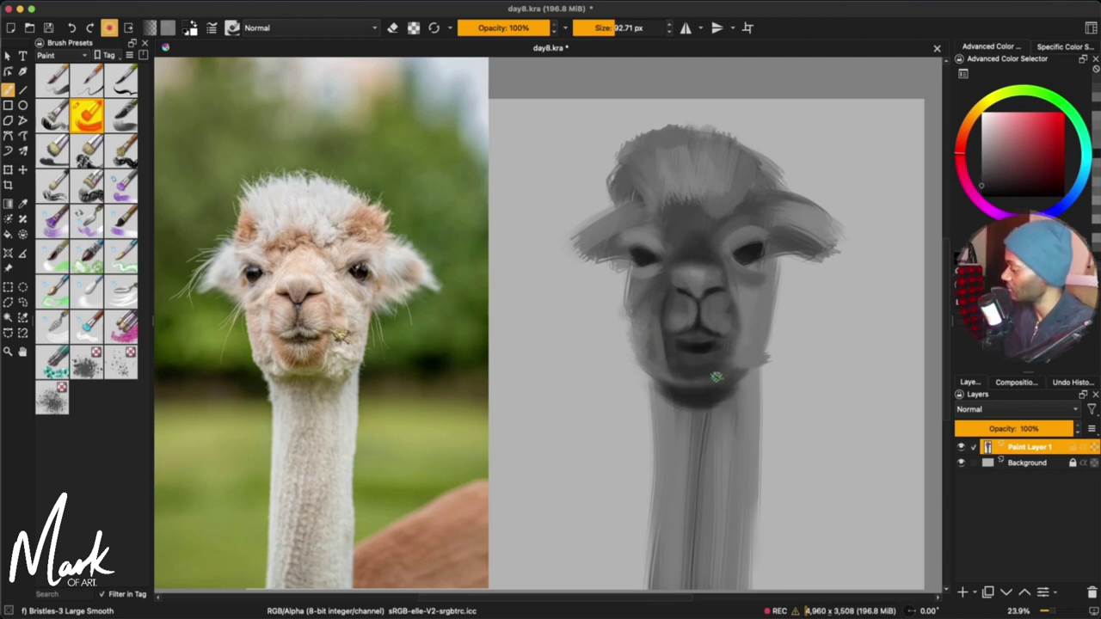
# Step: Define the muzzle's right edge in dark gray at about 64 px, and lighten the lips with a gray sampled from the hair tuft
pyautogui.keyDown('shift'); pyautogui.moveTo(734, 328); pyautogui.dragTo(730, 299); pyautogui.keyUp('shift')
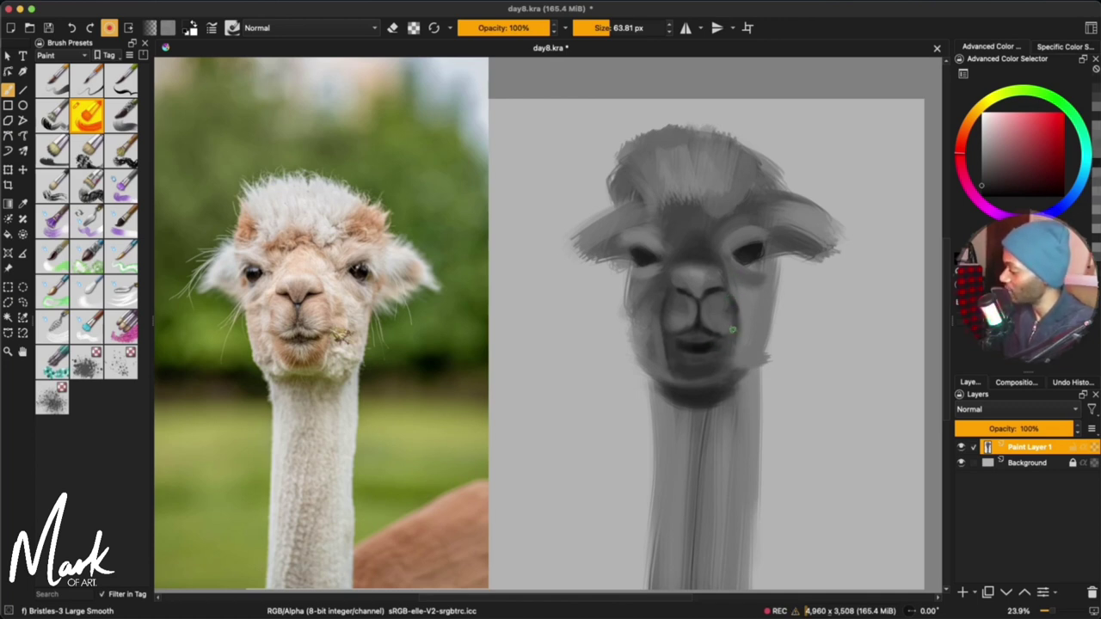
pyautogui.keyDown('ctrl'); pyautogui.click(727, 329); pyautogui.keyUp('ctrl')
pyautogui.moveTo(724, 330); pyautogui.dragTo(719, 339)
pyautogui.keyDown('ctrl'); pyautogui.click(715, 179); pyautogui.keyUp('ctrl')
pyautogui.press('[')
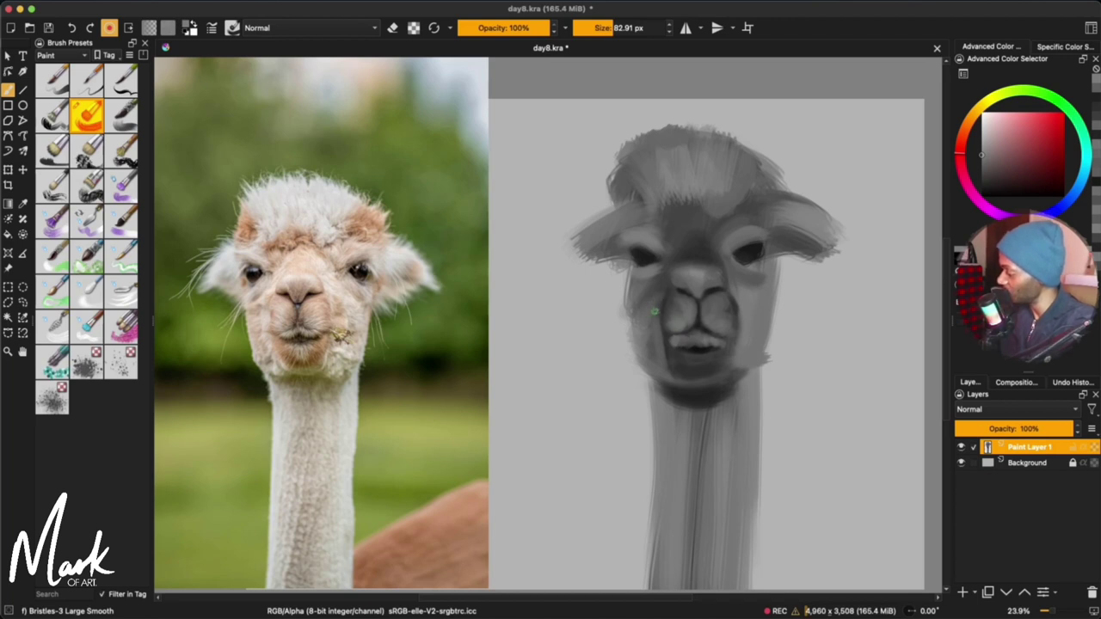
# Step: Shade the outer left cheek at about 83 px and refine the left eye with sampled grays at about 43 to 57 px
pyautogui.moveTo(657, 309); pyautogui.dragTo(651, 341)
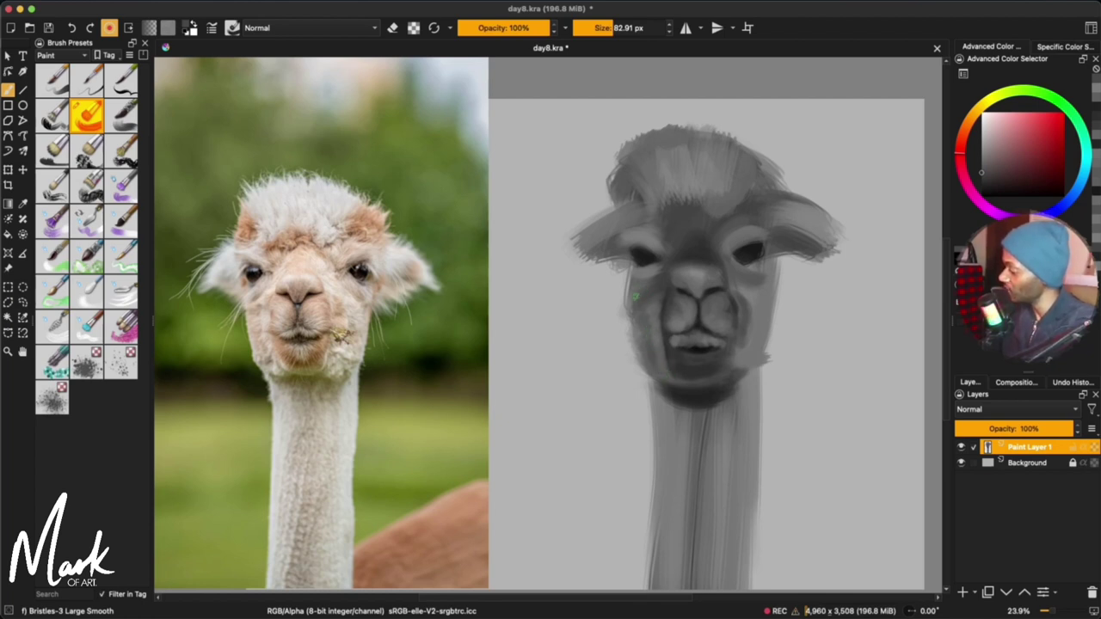
pyautogui.keyDown('ctrl'); pyautogui.click(649, 267); pyautogui.keyUp('ctrl')
pyautogui.moveTo(643, 258)
pyautogui.mouseDown()
pyautogui.moveTo(591, 258)
pyautogui.moveTo(662, 263)
pyautogui.mouseUp()
pyautogui.keyDown('ctrl'); pyautogui.click(651, 264); pyautogui.keyUp('ctrl')
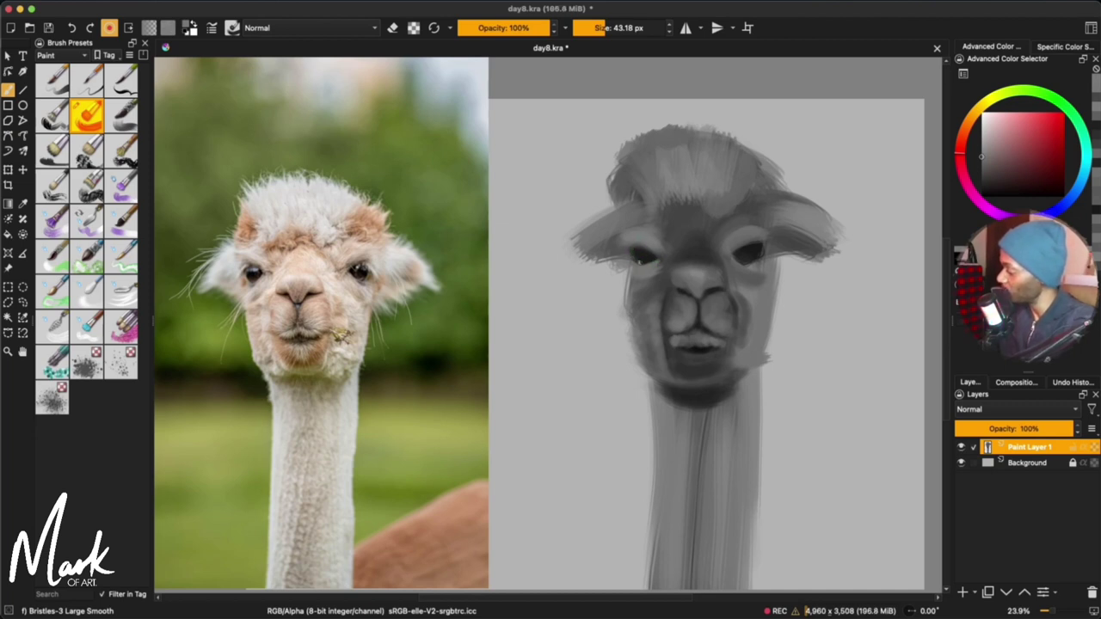
pyautogui.keyDown('ctrl'); pyautogui.click(643, 253); pyautogui.keyUp('ctrl')
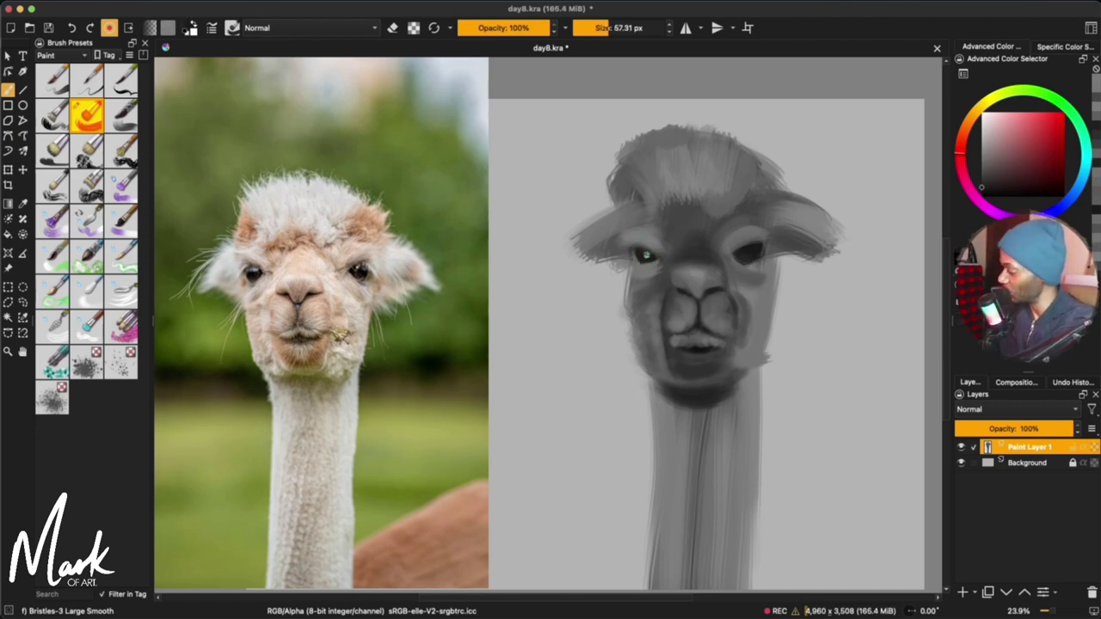
# Step: Refine the right eye's rim, highlight and lid with sampled light and dark grays at about 51 to 57 px
pyautogui.keyDown('ctrl'); pyautogui.click(755, 260); pyautogui.keyUp('ctrl')
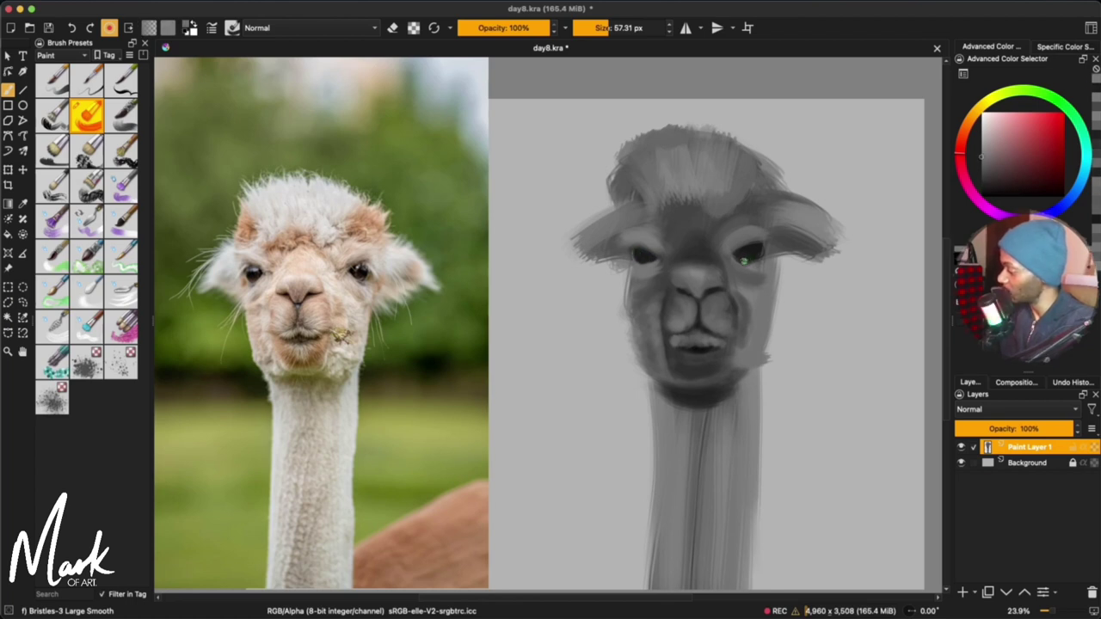
pyautogui.moveTo(761, 255); pyautogui.dragTo(753, 255)
pyautogui.click(757, 248)
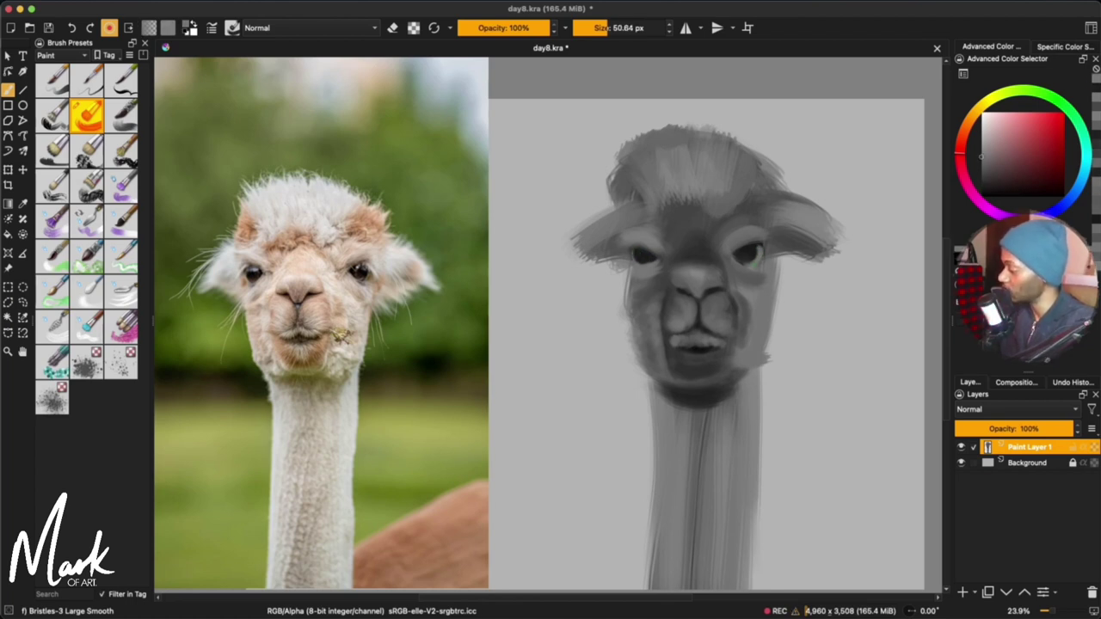
pyautogui.keyDown('ctrl'); pyautogui.click(755, 253); pyautogui.keyUp('ctrl')
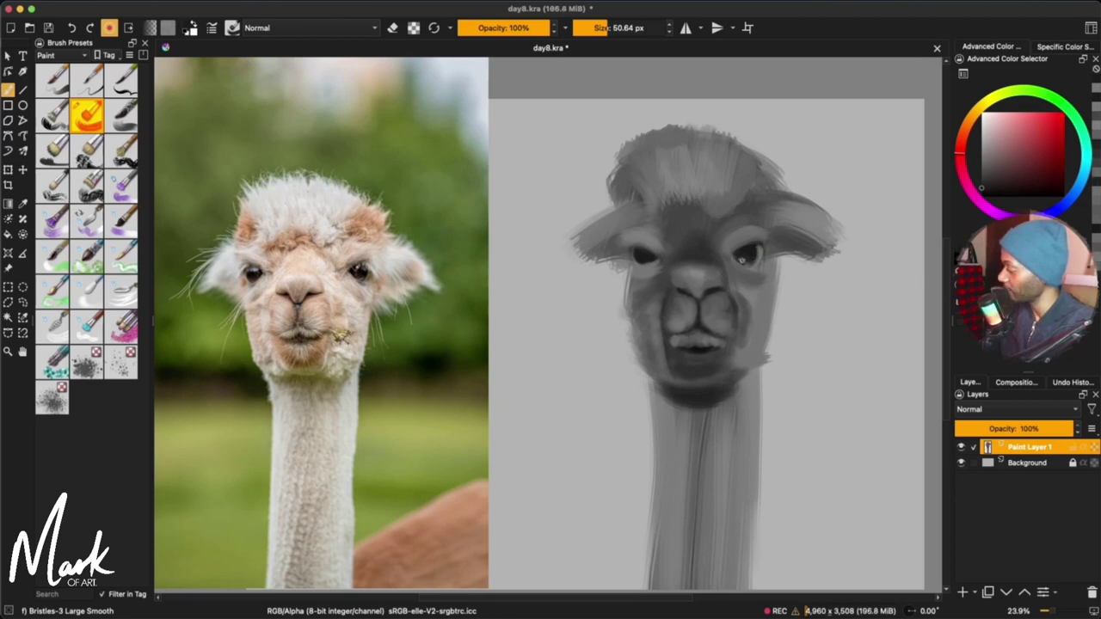
pyautogui.keyDown('ctrl'); pyautogui.click(748, 241); pyautogui.keyUp('ctrl')
pyautogui.keyDown('ctrl'); pyautogui.click(779, 226); pyautogui.keyUp('ctrl')
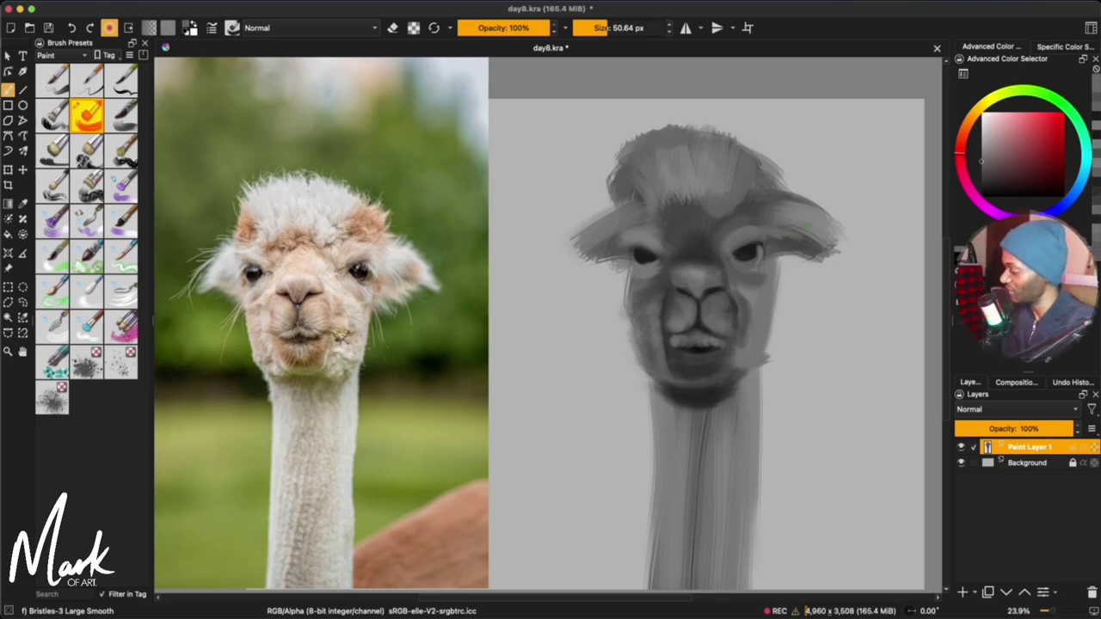
# Step: Extend the tips and lower edges of both ears and roughen the hair tuft's outline with sampled grays at about 106 px
pyautogui.moveTo(783, 271)
pyautogui.mouseDown()
pyautogui.moveTo(808, 226)
pyautogui.moveTo(806, 260)
pyautogui.mouseUp()
pyautogui.keyDown('ctrl'); pyautogui.click(807, 228); pyautogui.keyUp('ctrl')
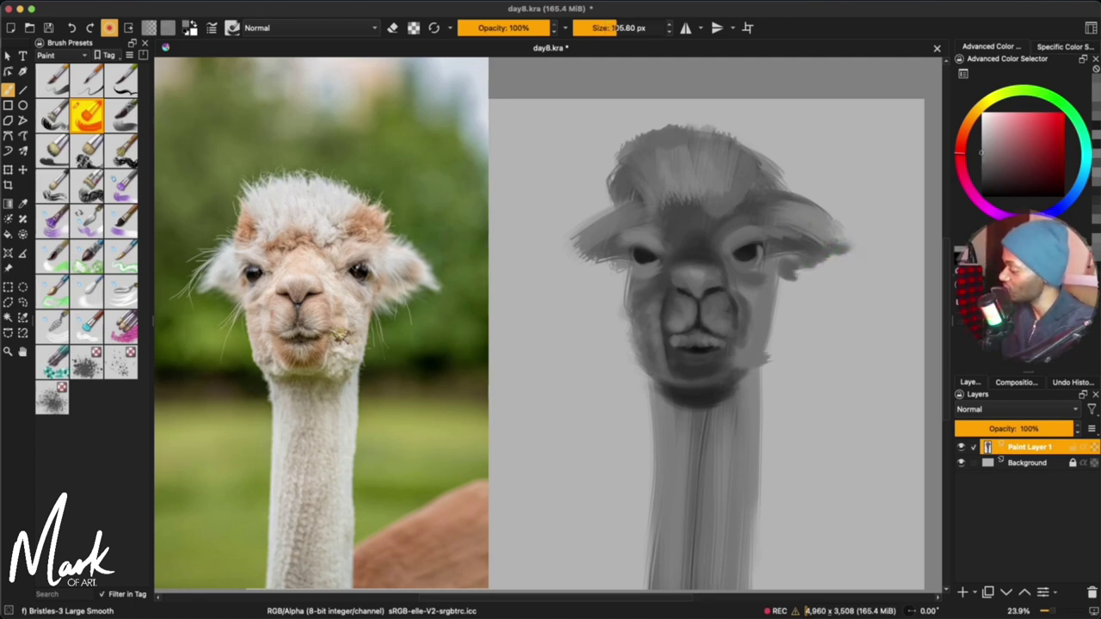
pyautogui.keyDown('ctrl'); pyautogui.click(841, 246); pyautogui.keyUp('ctrl')
pyautogui.moveTo(841, 246); pyautogui.dragTo(846, 237)
pyautogui.keyDown('ctrl'); pyautogui.click(602, 248); pyautogui.keyUp('ctrl')
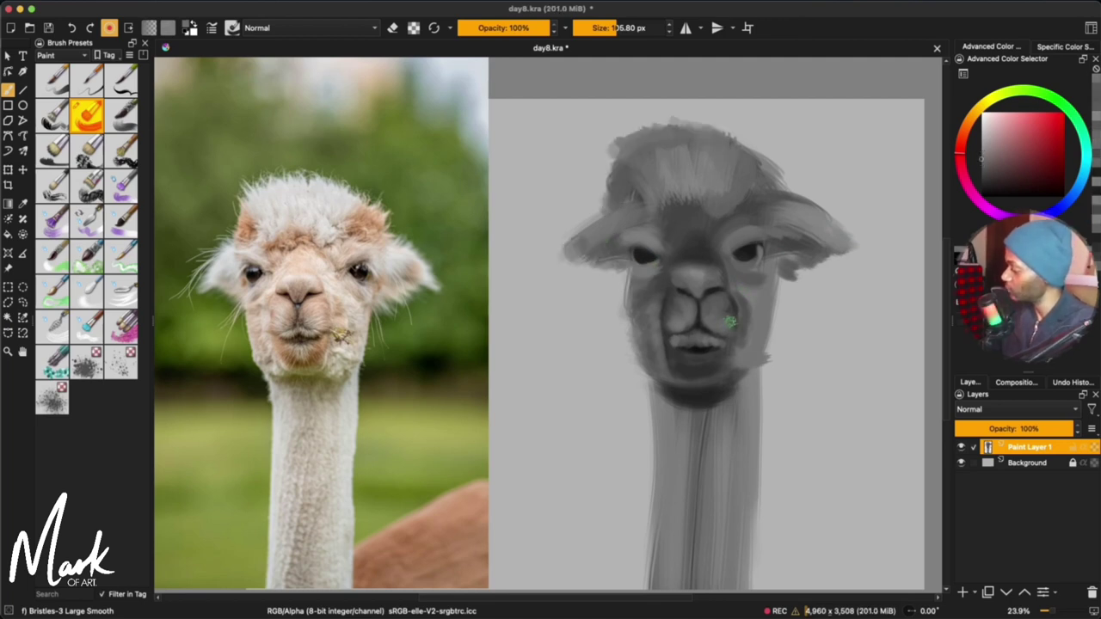
# Step: Paint the lower lip and chin in dark gray at about 46 px, and add a lighter rim along the chin's lower edge
pyautogui.keyDown('ctrl'); pyautogui.click(730, 337); pyautogui.keyUp('ctrl')
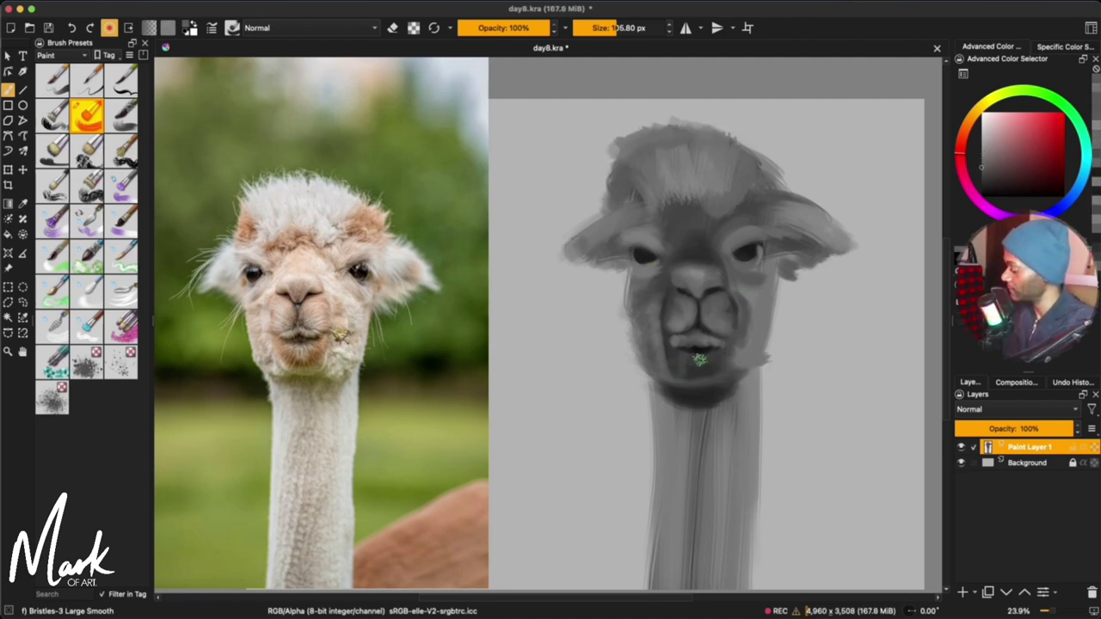
pyautogui.keyDown('shift'); pyautogui.moveTo(700, 359); pyautogui.dragTo(684, 362); pyautogui.keyUp('shift')
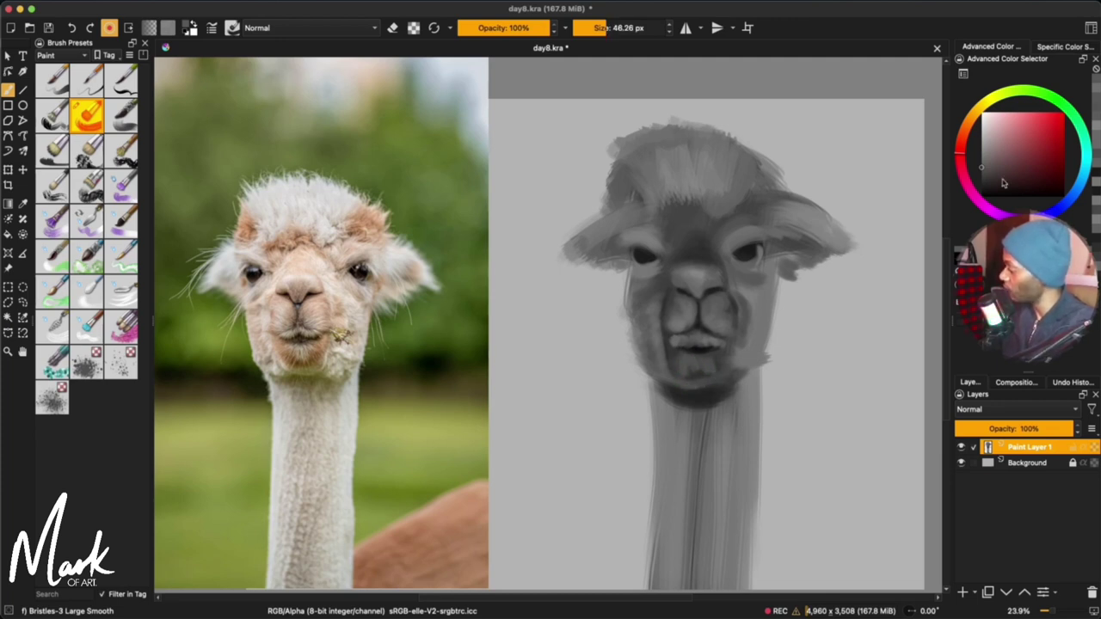
pyautogui.keyDown('ctrl'); pyautogui.click(725, 370); pyautogui.keyUp('ctrl')
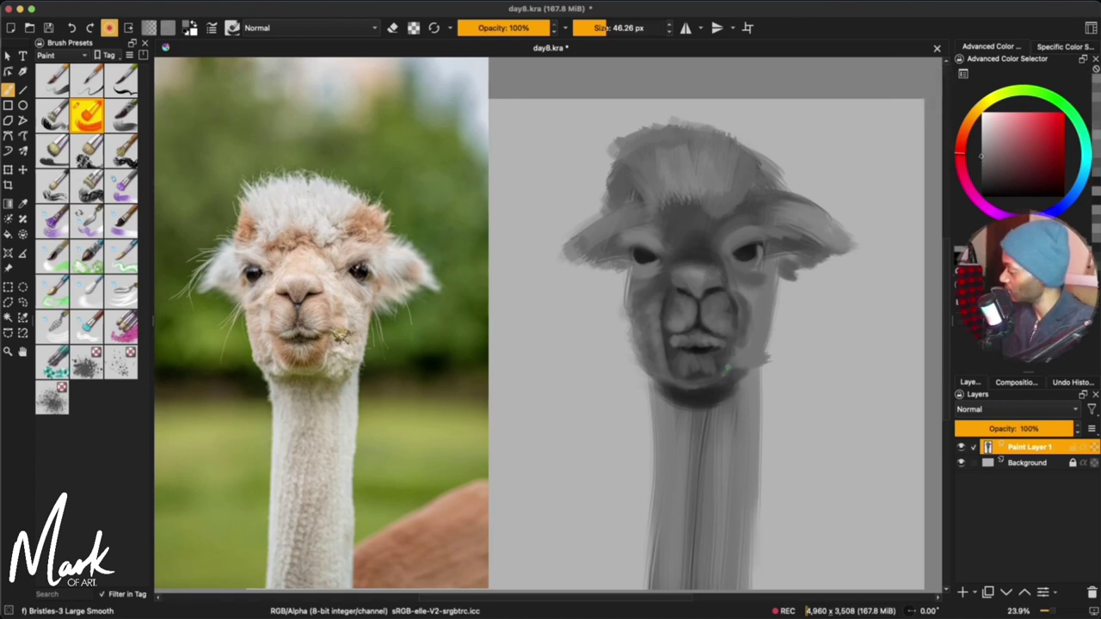
pyautogui.moveTo(717, 381)
pyautogui.mouseDown()
pyautogui.moveTo(684, 381)
pyautogui.moveTo(687, 361)
pyautogui.moveTo(665, 376)
pyautogui.mouseUp()
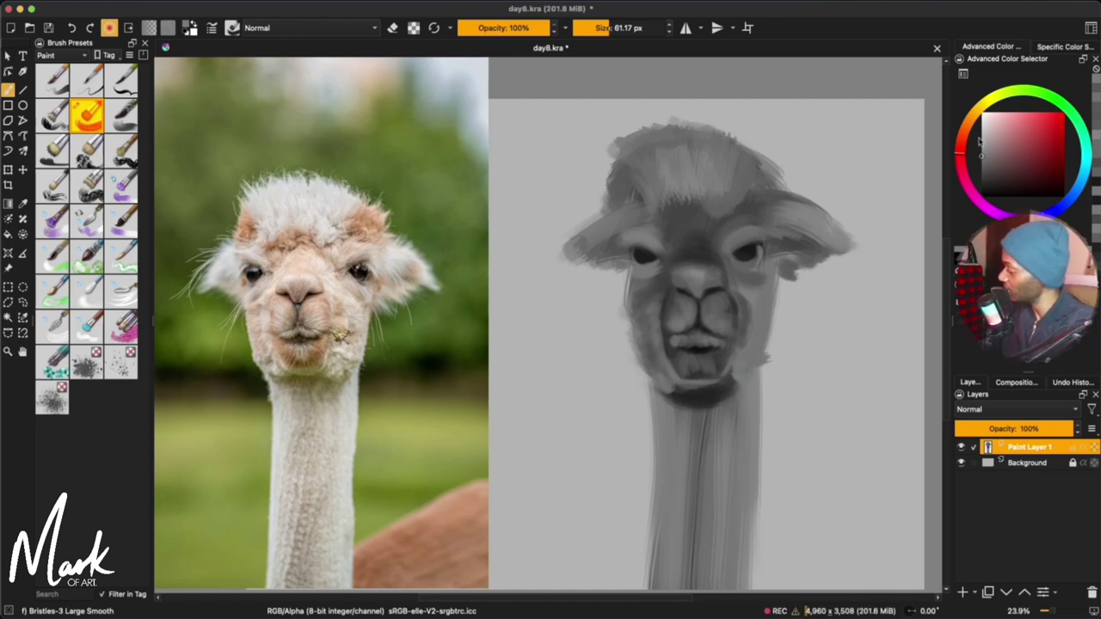
# Step: Dab a light gray fur clump on the right side of the jaw at about 61 px and blend it with sampled grays
pyautogui.click(982, 130)
pyautogui.moveTo(743, 372); pyautogui.dragTo(748, 361)
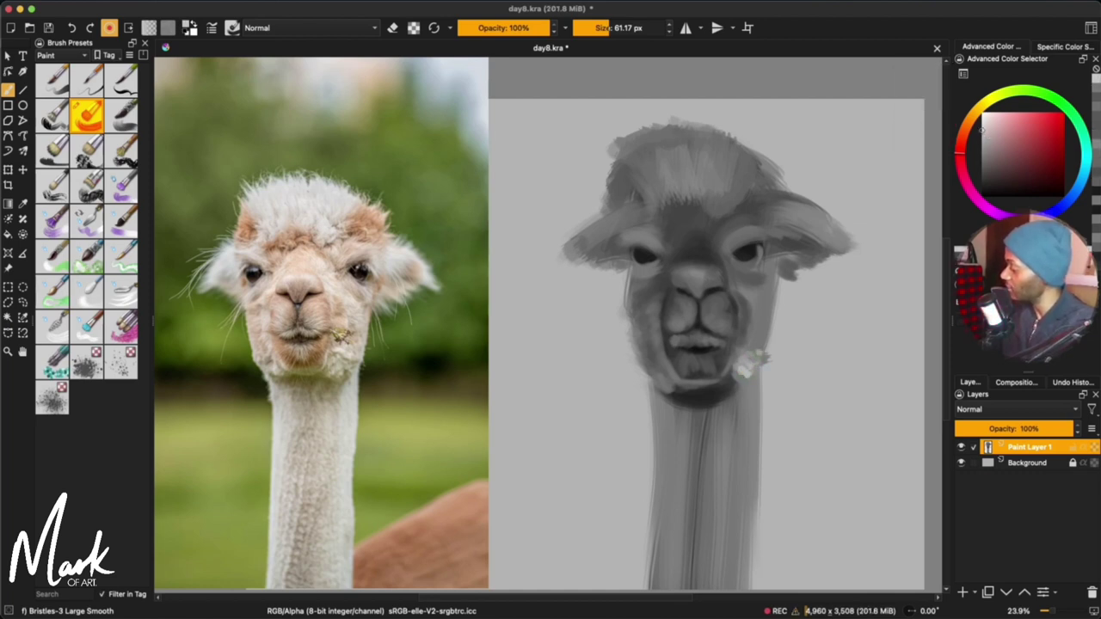
pyautogui.keyDown('ctrl'); pyautogui.click(736, 381); pyautogui.keyUp('ctrl')
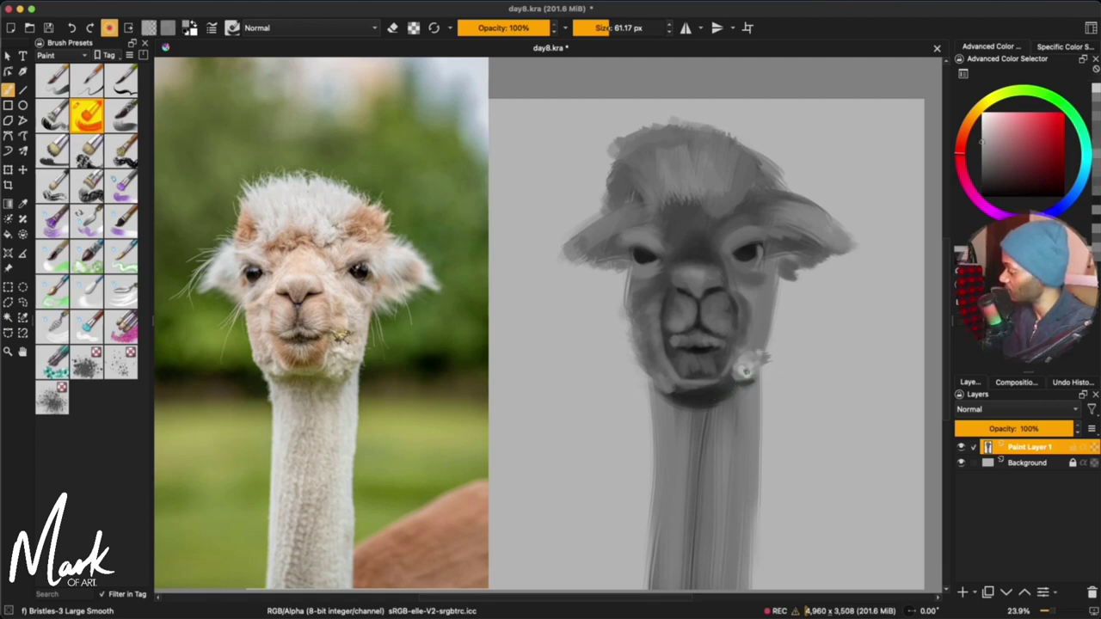
pyautogui.keyDown('ctrl'); pyautogui.click(751, 359); pyautogui.keyUp('ctrl')
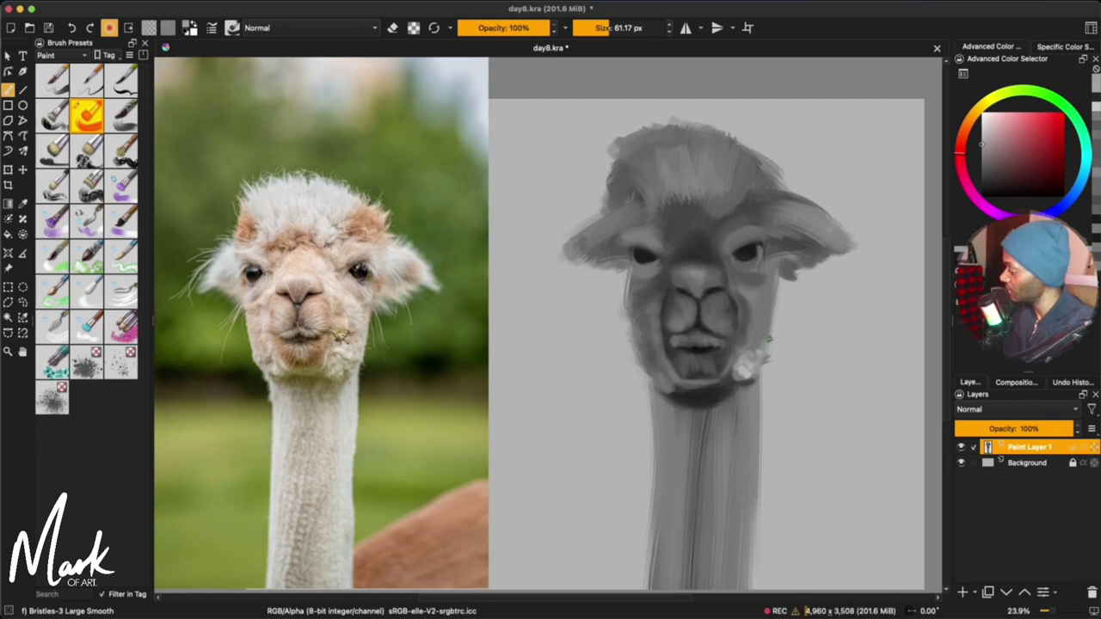
# Step: Lighten the fur on both cheeks and around the chin with soft light gray strokes, using a larger brush
pyautogui.moveTo(769, 345); pyautogui.dragTo(779, 326)
pyautogui.moveTo(755, 290); pyautogui.dragTo(757, 330)
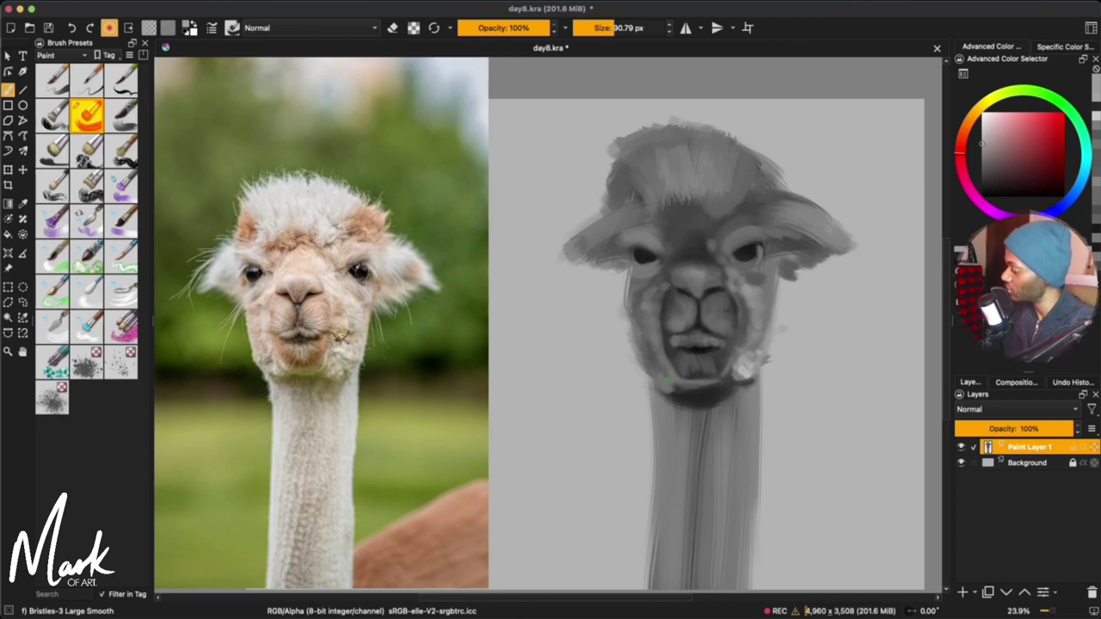
pyautogui.moveTo(668, 381); pyautogui.dragTo(670, 400)
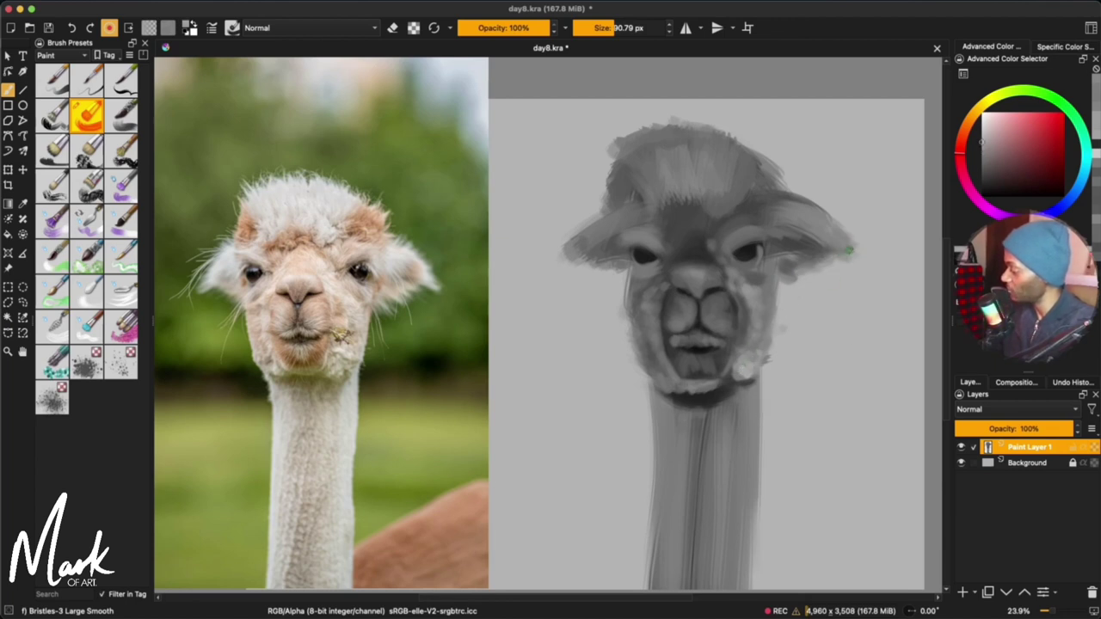
# Step: Brush light gray fur highlights onto both ears and the hair tuft, at about 174 px for the tuft and smaller for the left ear
pyautogui.moveTo(851, 252); pyautogui.dragTo(793, 242)
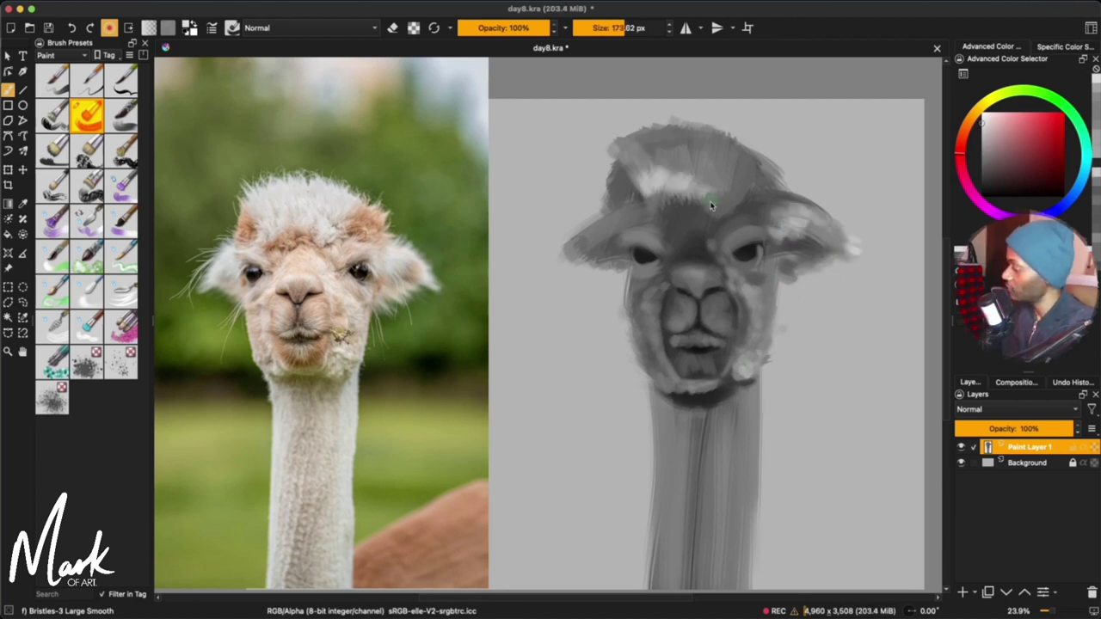
pyautogui.moveTo(713, 206)
pyautogui.mouseDown()
pyautogui.moveTo(701, 178)
pyautogui.moveTo(743, 170)
pyautogui.moveTo(721, 135)
pyautogui.moveTo(718, 163)
pyautogui.moveTo(710, 133)
pyautogui.moveTo(714, 166)
pyautogui.moveTo(633, 179)
pyautogui.moveTo(691, 171)
pyautogui.moveTo(687, 143)
pyautogui.moveTo(698, 166)
pyautogui.moveTo(657, 142)
pyautogui.moveTo(643, 170)
pyautogui.moveTo(624, 162)
pyautogui.moveTo(640, 146)
pyautogui.moveTo(680, 142)
pyautogui.mouseUp()
pyautogui.keyDown('shift'); pyautogui.moveTo(636, 221); pyautogui.dragTo(623, 221); pyautogui.keyUp('shift')
pyautogui.moveTo(630, 213)
pyautogui.mouseDown()
pyautogui.moveTo(643, 221)
pyautogui.moveTo(620, 233)
pyautogui.moveTo(659, 247)
pyautogui.mouseUp()
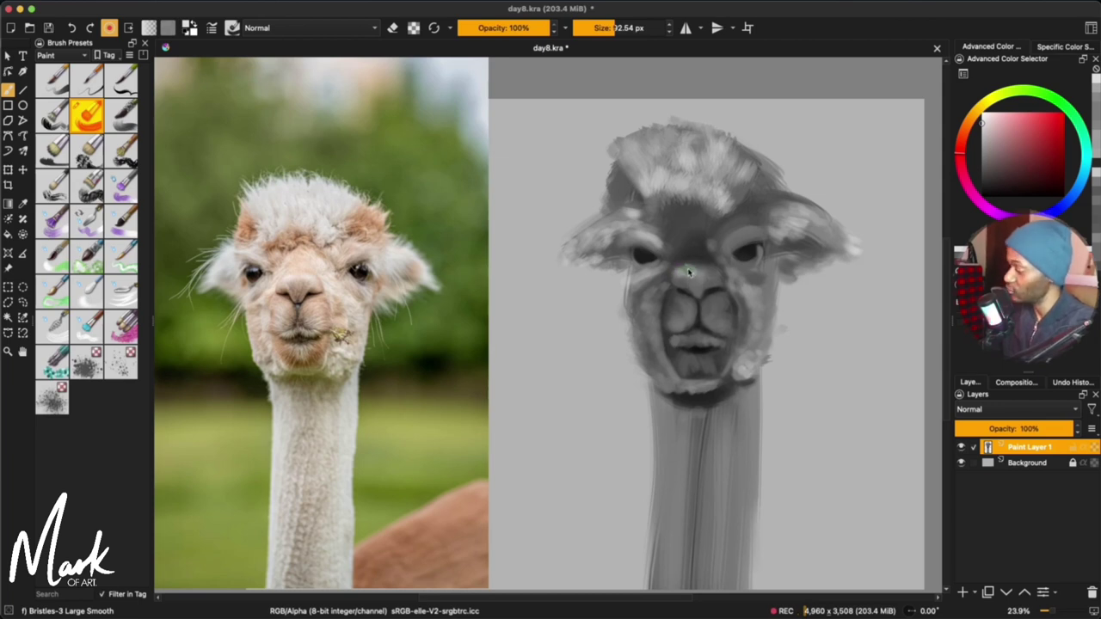
# Step: Lighten the nose bridge and forehead, and blend the hair tuft's highlights with a sampled gray
pyautogui.moveTo(698, 277); pyautogui.dragTo(686, 242)
pyautogui.click(672, 228)
pyautogui.click(664, 225)
pyautogui.keyDown('ctrl'); pyautogui.click(668, 177); pyautogui.keyUp('ctrl')
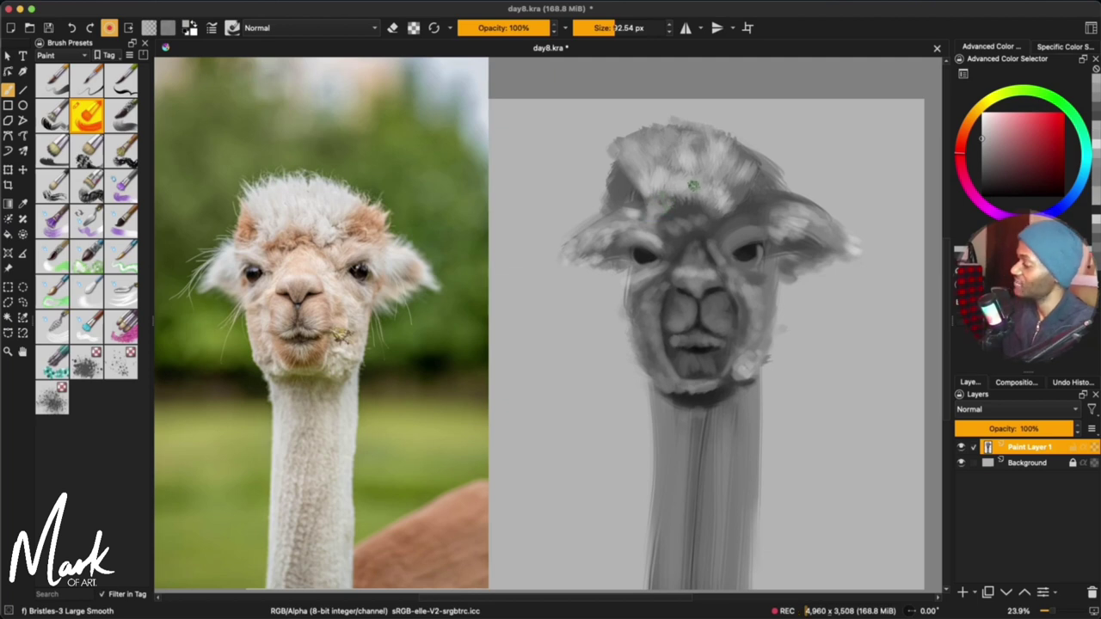
# Step: Darken the hair tuft's right edge and the left cheek's outline, and soften the shadow under the chin at about 129 px
pyautogui.keyDown('ctrl'); pyautogui.click(760, 180); pyautogui.keyUp('ctrl')
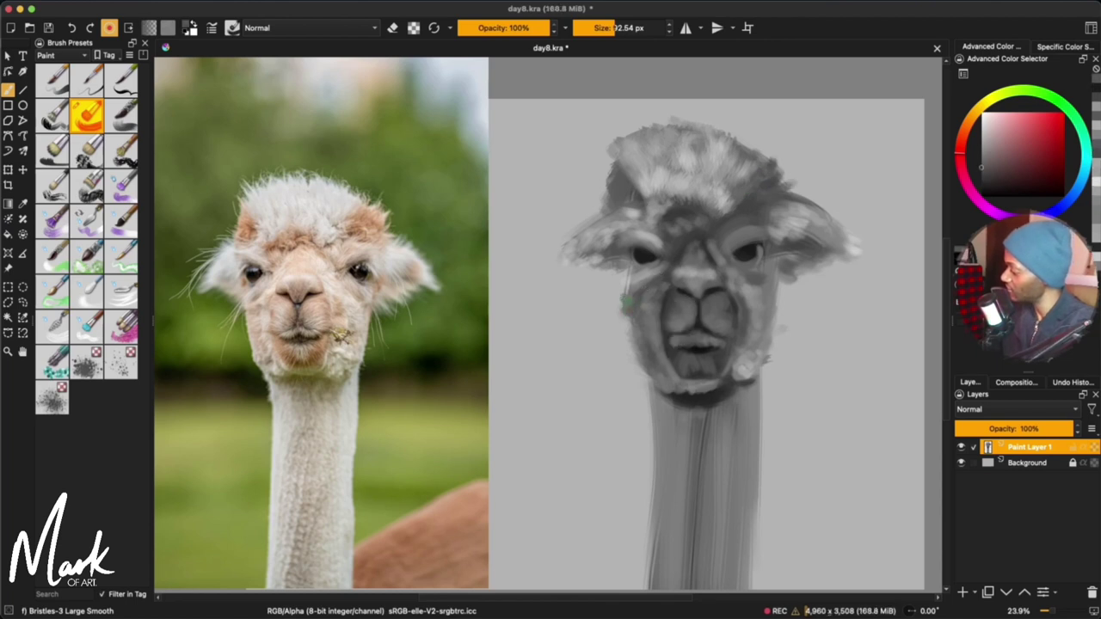
pyautogui.moveTo(623, 303); pyautogui.dragTo(661, 385)
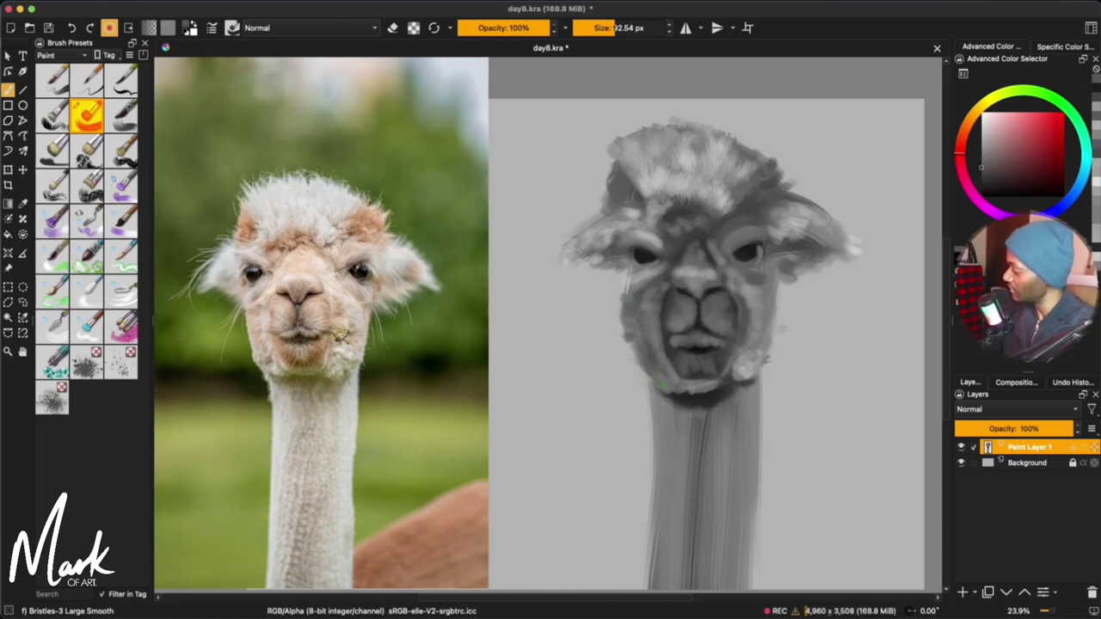
pyautogui.keyDown('ctrl'); pyautogui.click(732, 372); pyautogui.keyUp('ctrl')
pyautogui.moveTo(701, 376)
pyautogui.keyDown('shift'); pyautogui.mouseDown()
pyautogui.moveTo(727, 385)
pyautogui.moveTo(684, 405)
pyautogui.mouseUp(); pyautogui.keyUp('shift')
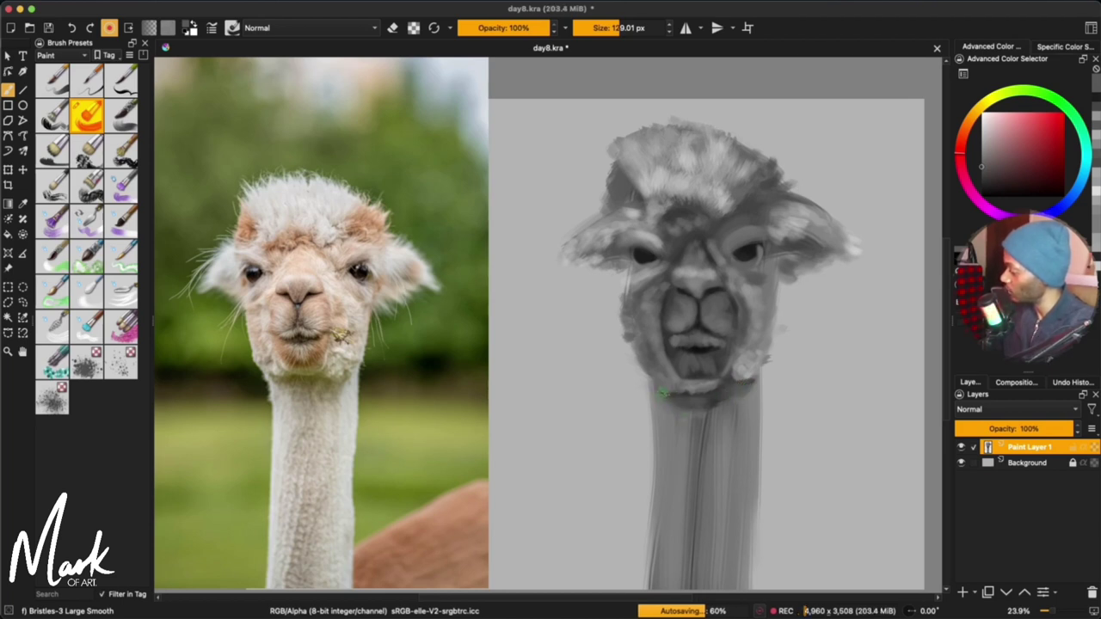
# Step: Fill the neck with smooth grays sampled from the forehead, covering the streaks and lightening its edges
pyautogui.keyDown('ctrl'); pyautogui.click(706, 225); pyautogui.keyUp('ctrl')
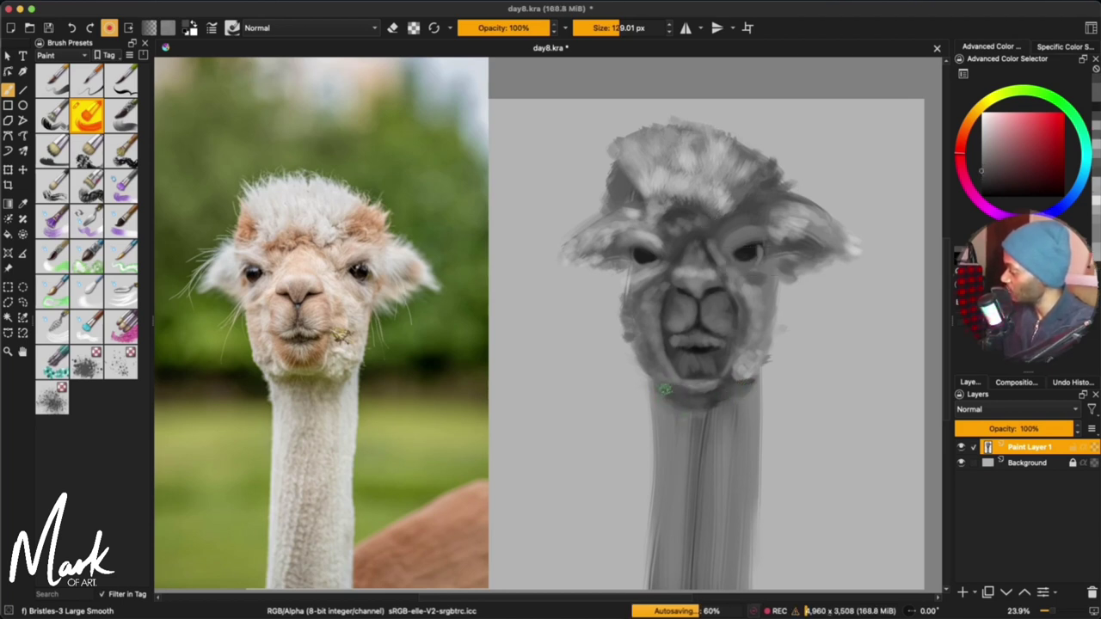
pyautogui.keyDown('ctrl'); pyautogui.click(662, 209); pyautogui.keyUp('ctrl')
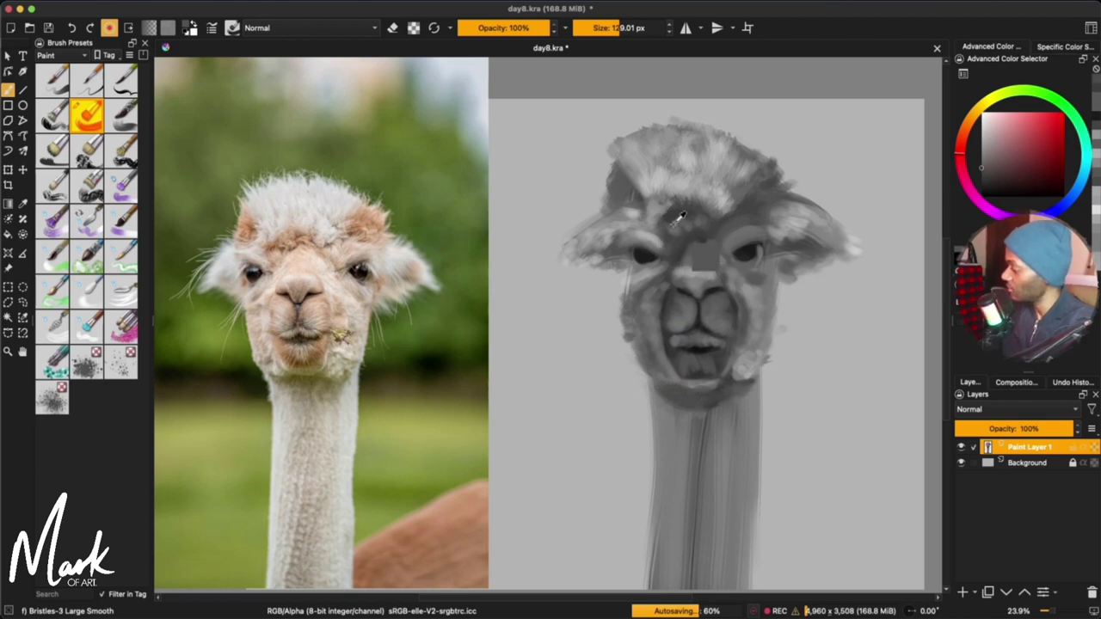
pyautogui.moveTo(664, 412)
pyautogui.mouseDown()
pyautogui.moveTo(664, 432)
pyautogui.moveTo(667, 417)
pyautogui.mouseUp()
pyautogui.keyDown('ctrl'); pyautogui.click(668, 414); pyautogui.keyUp('ctrl')
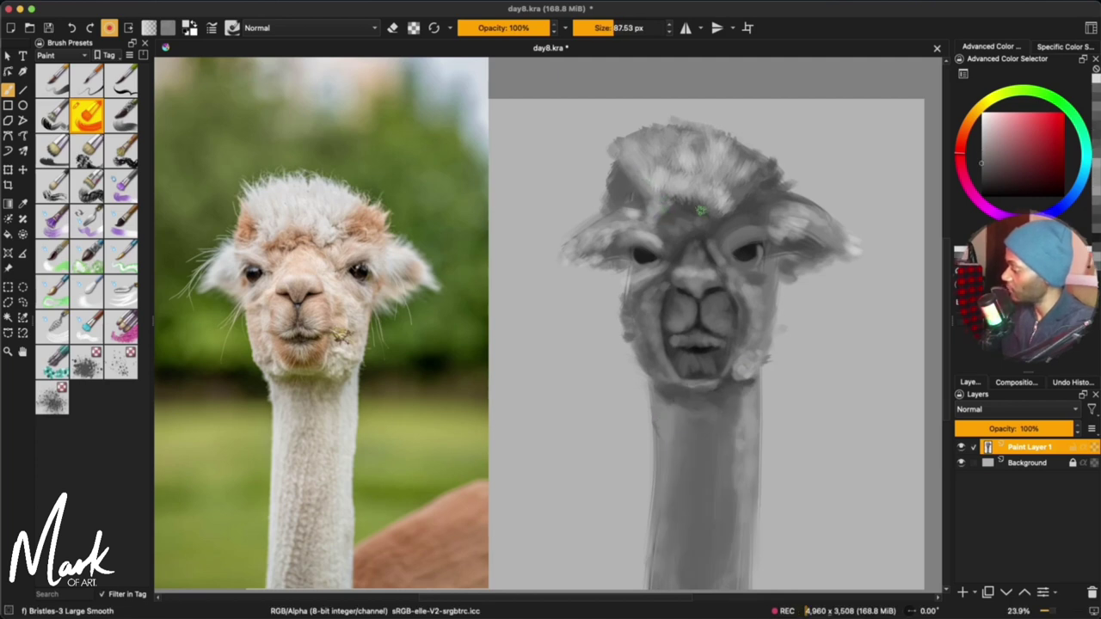
# Step: Add fine strands to the hair tuft's highlights and touch up the cheeks with sampled grays at about 85 px
pyautogui.keyDown('ctrl'); pyautogui.click(699, 211); pyautogui.keyUp('ctrl')
pyautogui.keyDown('shift'); pyautogui.moveTo(675, 182); pyautogui.dragTo(670, 183); pyautogui.keyUp('shift')
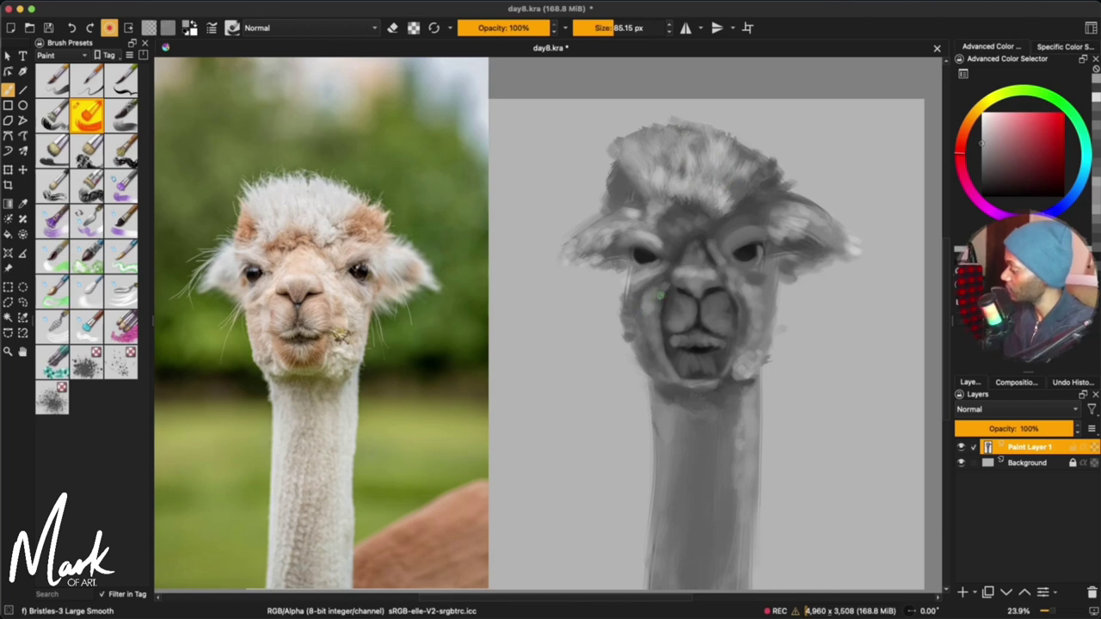
pyautogui.keyDown('ctrl'); pyautogui.click(740, 294); pyautogui.keyUp('ctrl')
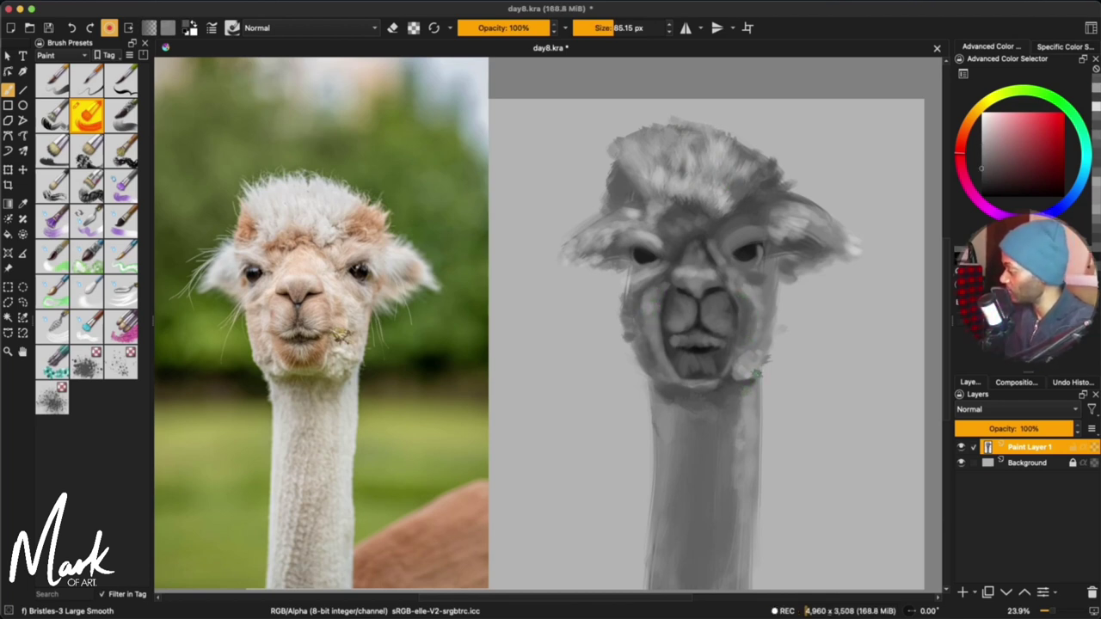
# Step: Liquify the alpaca's muzzle and jaw with a large brush, undoing one warp and reshaping the left cheek's outline
pyautogui.hotkey('ctrl', 't')
pyautogui.click(1048, 274)
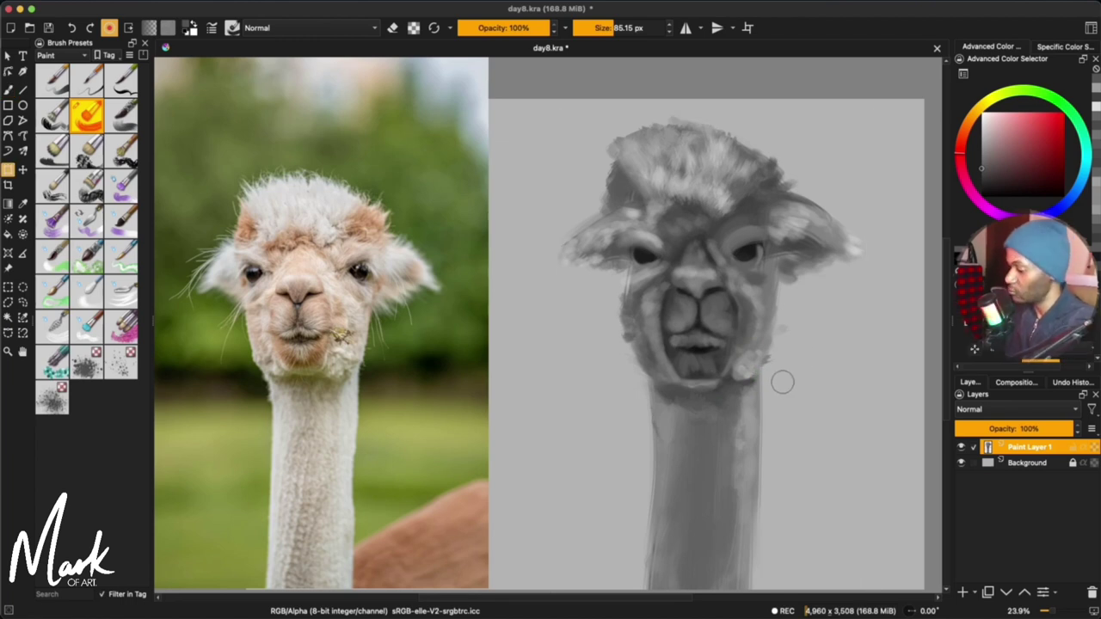
pyautogui.keyDown('shift'); pyautogui.moveTo(739, 390); pyautogui.dragTo(850, 391); pyautogui.keyUp('shift')
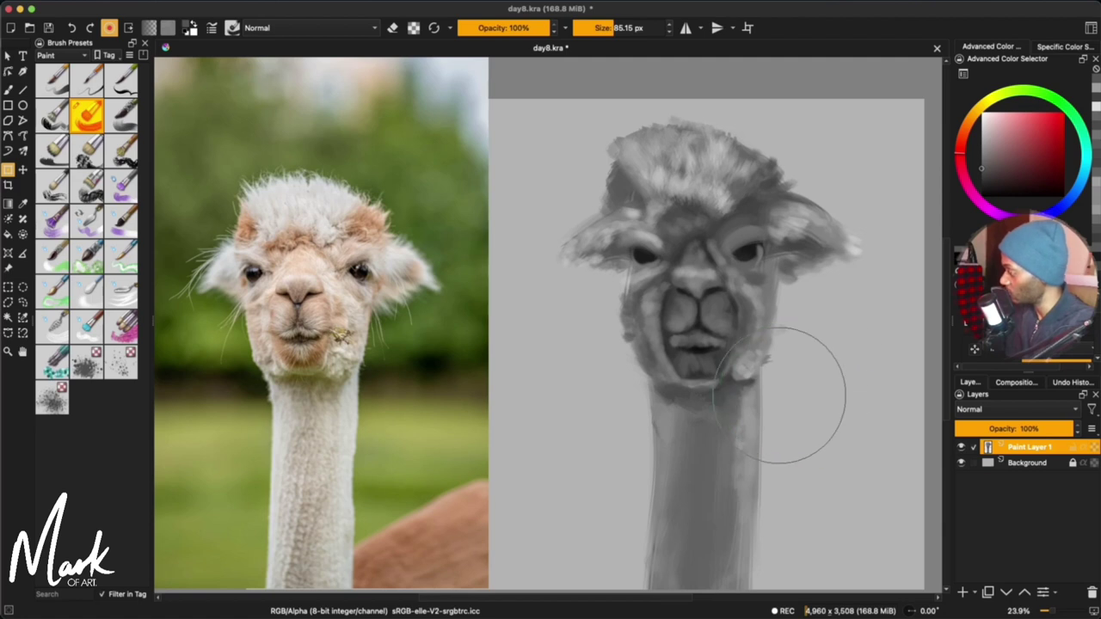
pyautogui.moveTo(694, 304); pyautogui.dragTo(698, 314)
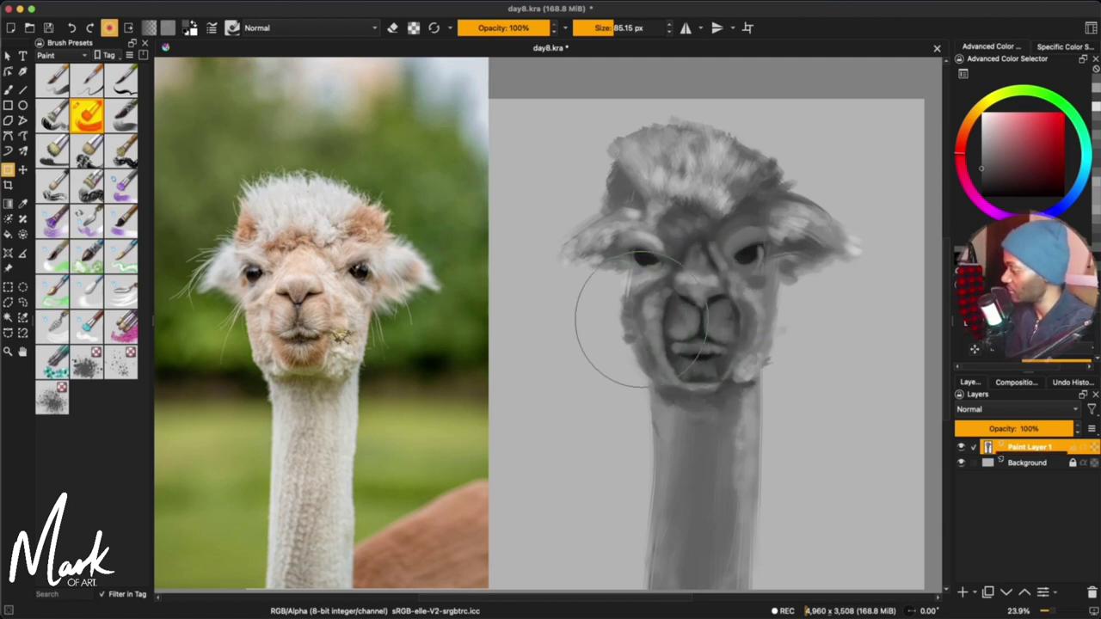
pyautogui.hotkey('ctrl', 'z')
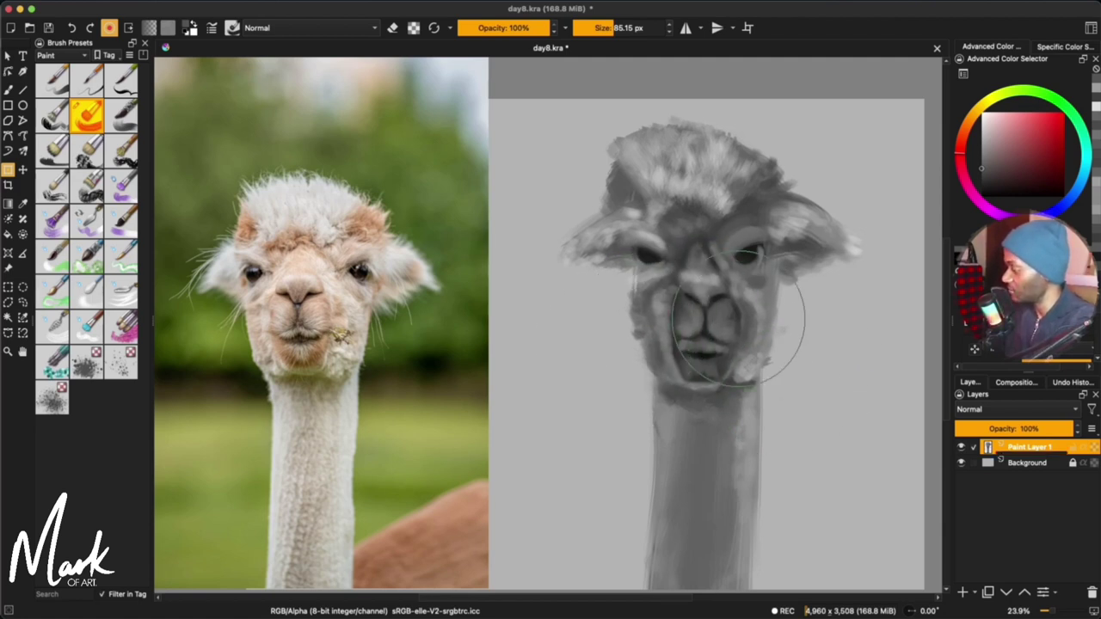
pyautogui.moveTo(690, 334); pyautogui.dragTo(659, 332)
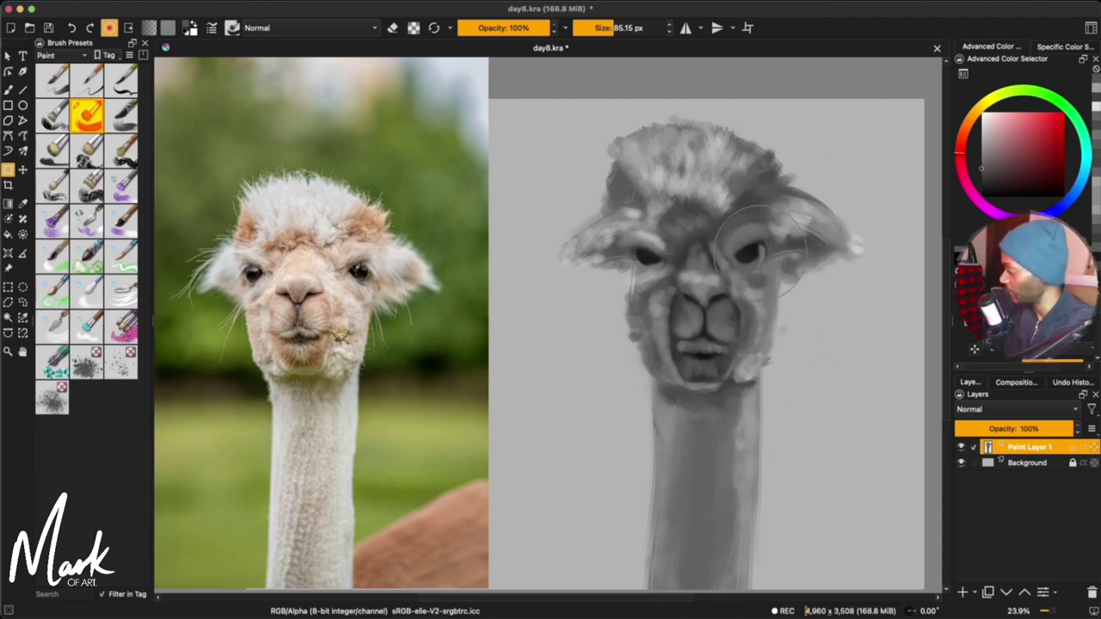
# Step: Adjust the spacing and shape of both eyes and the side of the muzzle with Liquify
pyautogui.moveTo(753, 249); pyautogui.dragTo(765, 242)
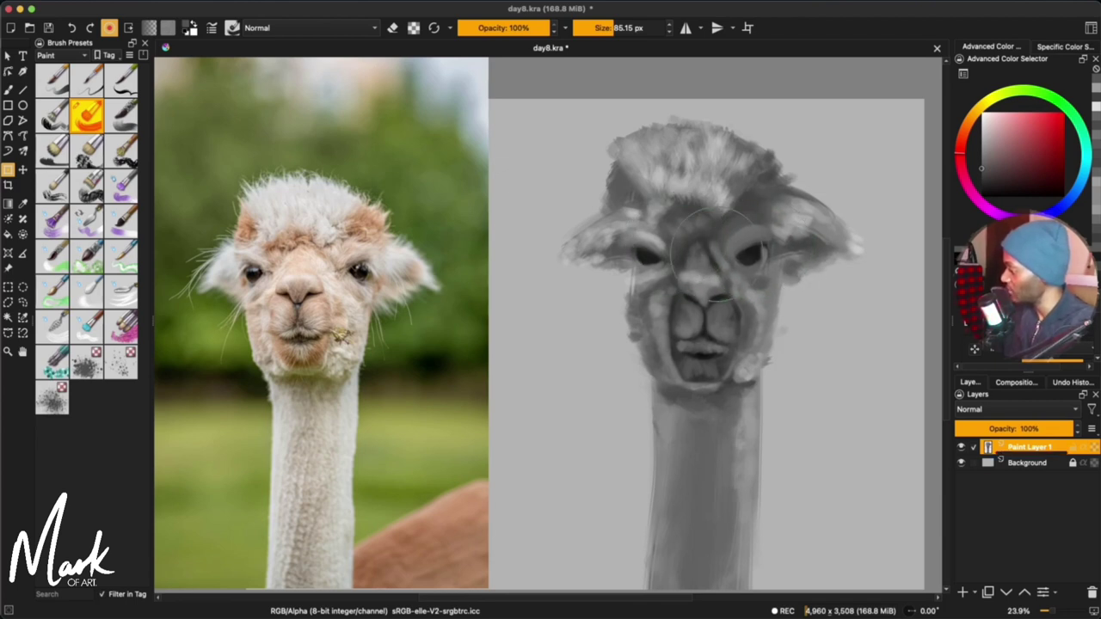
pyautogui.moveTo(645, 260)
pyautogui.mouseDown()
pyautogui.moveTo(709, 288)
pyautogui.moveTo(699, 275)
pyautogui.moveTo(713, 293)
pyautogui.moveTo(737, 270)
pyautogui.mouseUp()
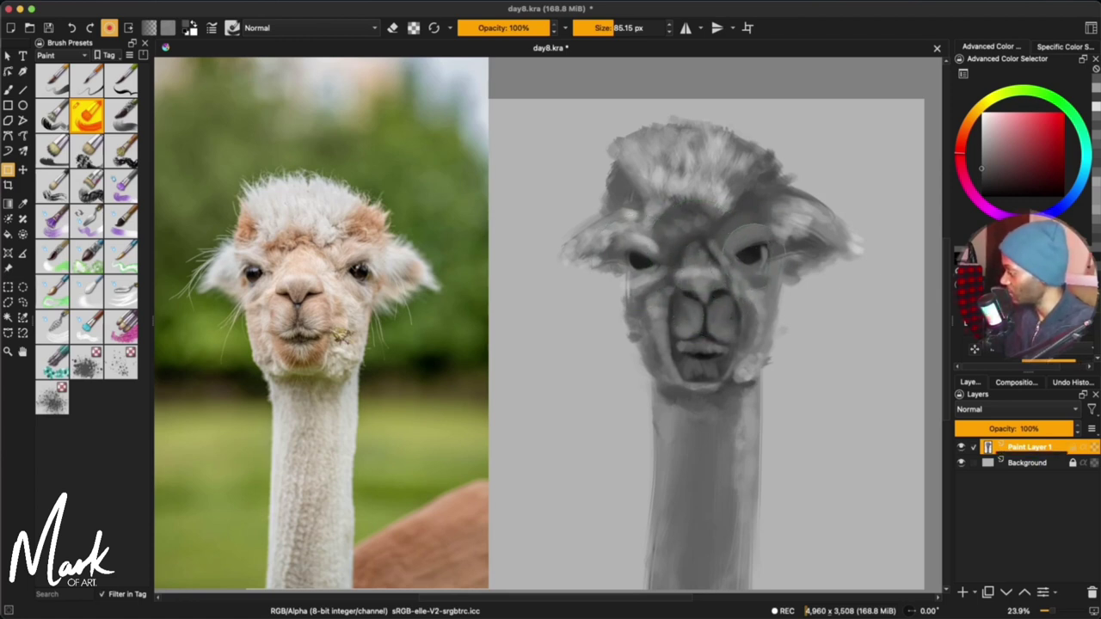
pyautogui.moveTo(745, 262); pyautogui.dragTo(758, 254)
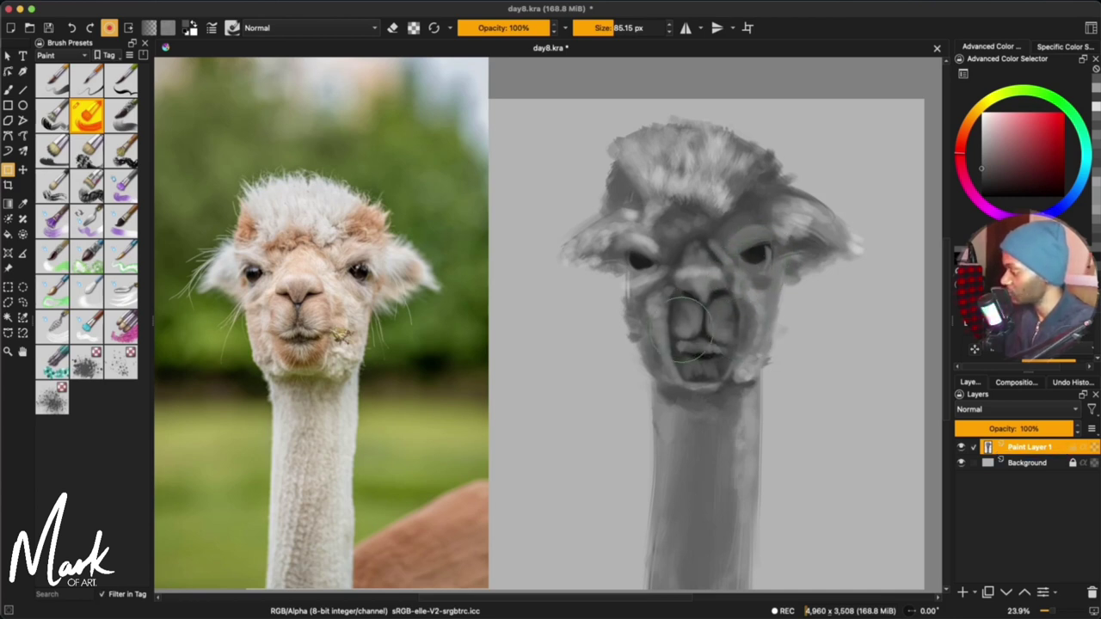
pyautogui.moveTo(710, 353)
pyautogui.mouseDown()
pyautogui.moveTo(705, 361)
pyautogui.moveTo(722, 318)
pyautogui.moveTo(680, 310)
pyautogui.mouseUp()
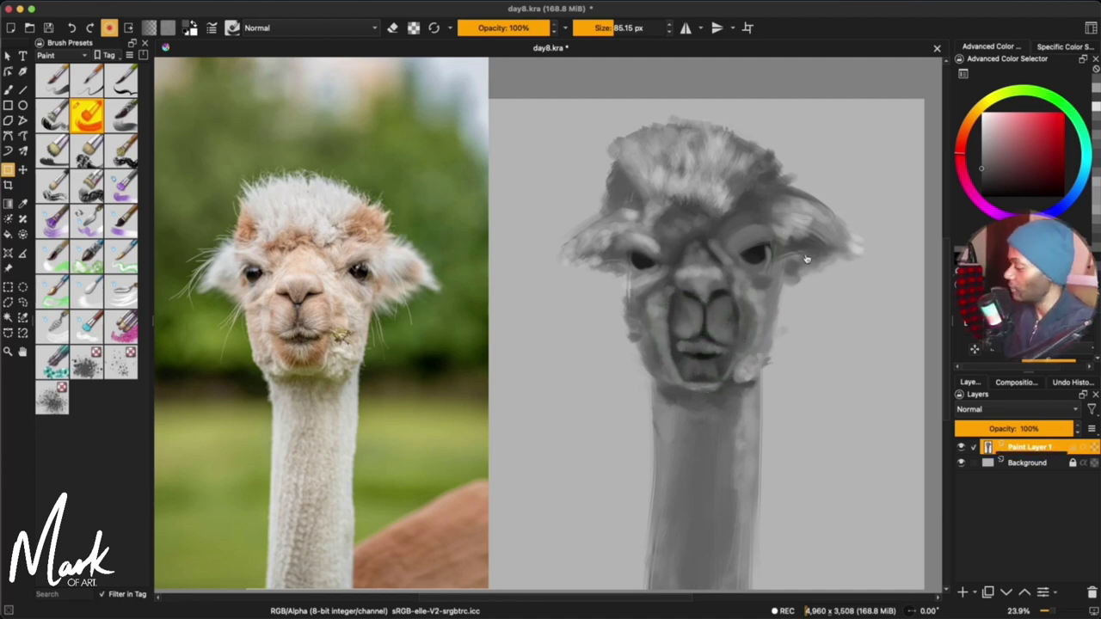
# Step: Add Paint Layer 2, and cover both eyes on Paint Layer 1 with gray at about 143 px
pyautogui.click(963, 592)
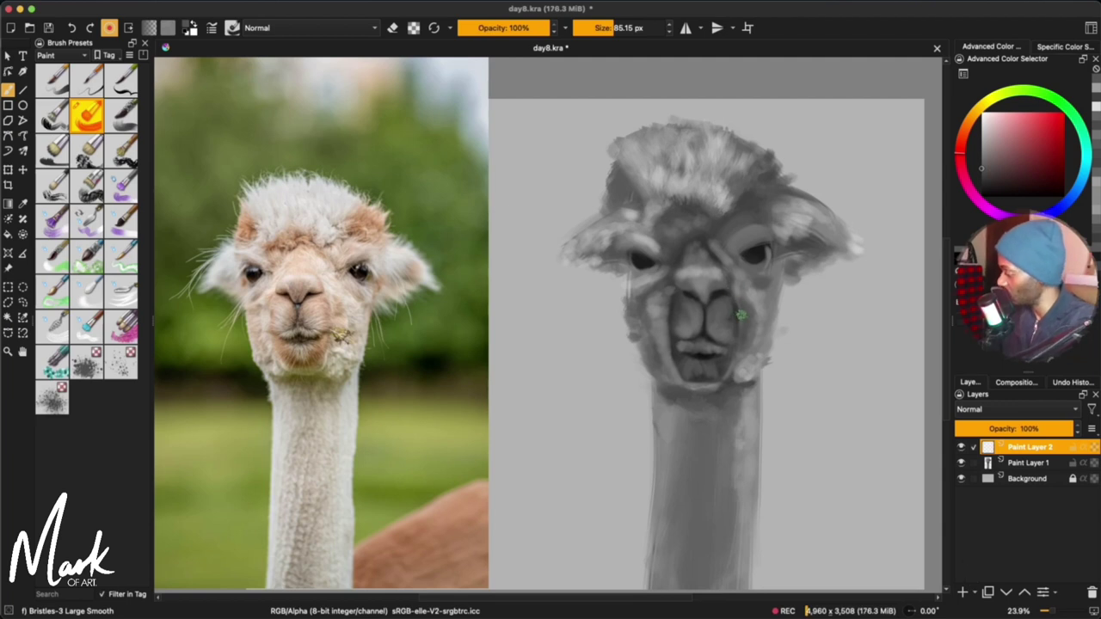
pyautogui.click(1017, 463)
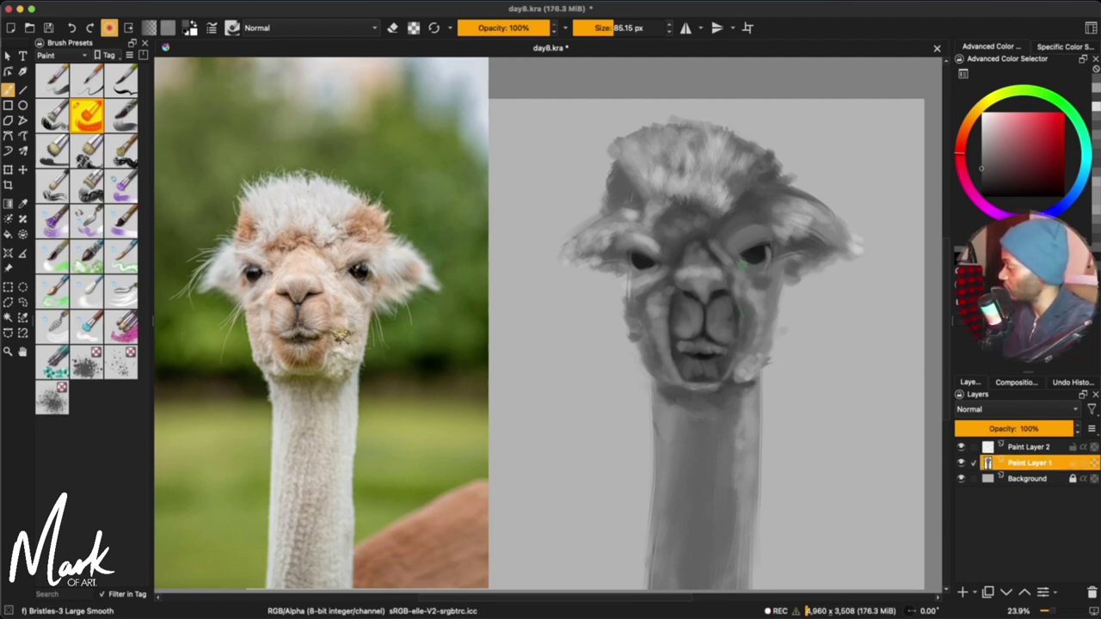
pyautogui.moveTo(742, 244); pyautogui.dragTo(765, 266)
pyautogui.moveTo(647, 261); pyautogui.dragTo(641, 255)
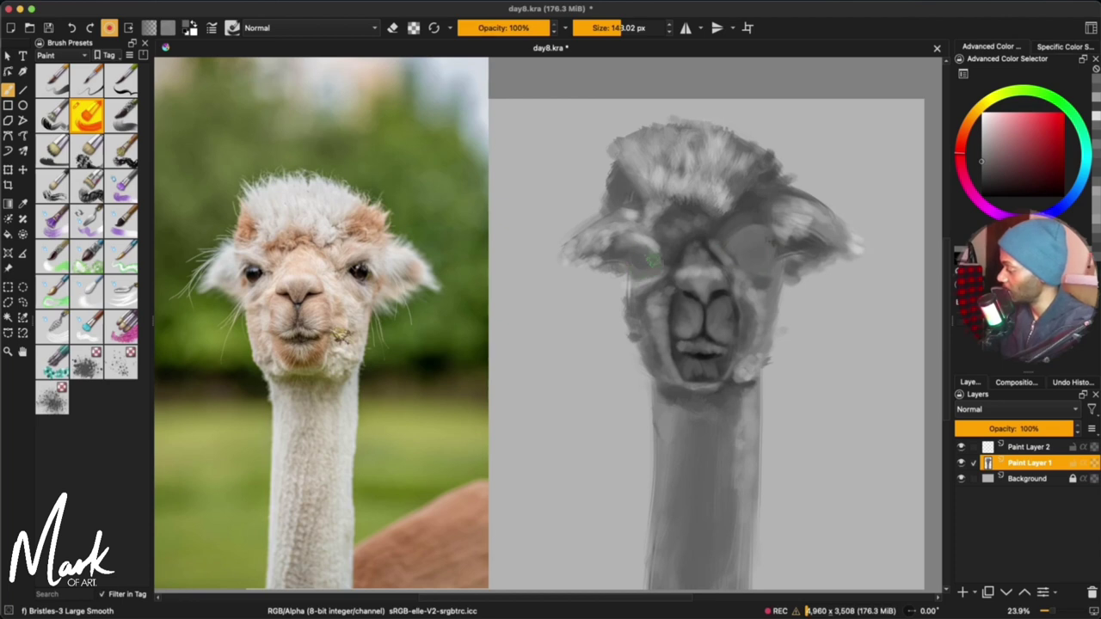
# Step: Shade the right eye socket on Paint Layer 2 with a darker gray, ending at about 131 px
pyautogui.press('pageup')
pyautogui.click(983, 175)
pyautogui.moveTo(764, 268); pyautogui.dragTo(755, 268)
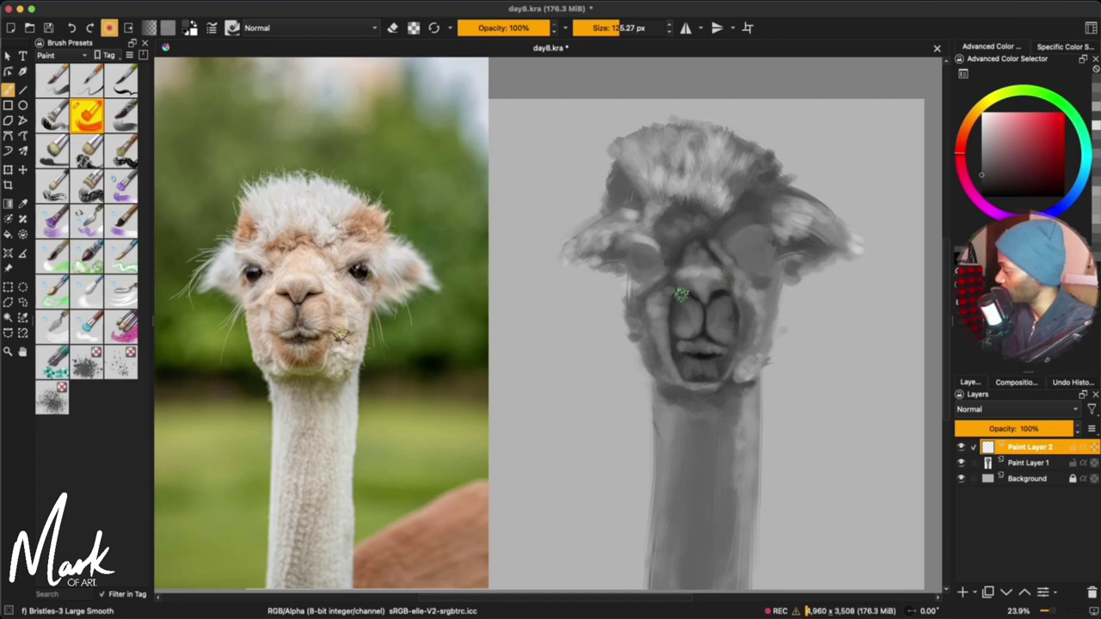
pyautogui.press('[')
pyautogui.press('[')
pyautogui.press('[')
pyautogui.press('[')
pyautogui.press('[')
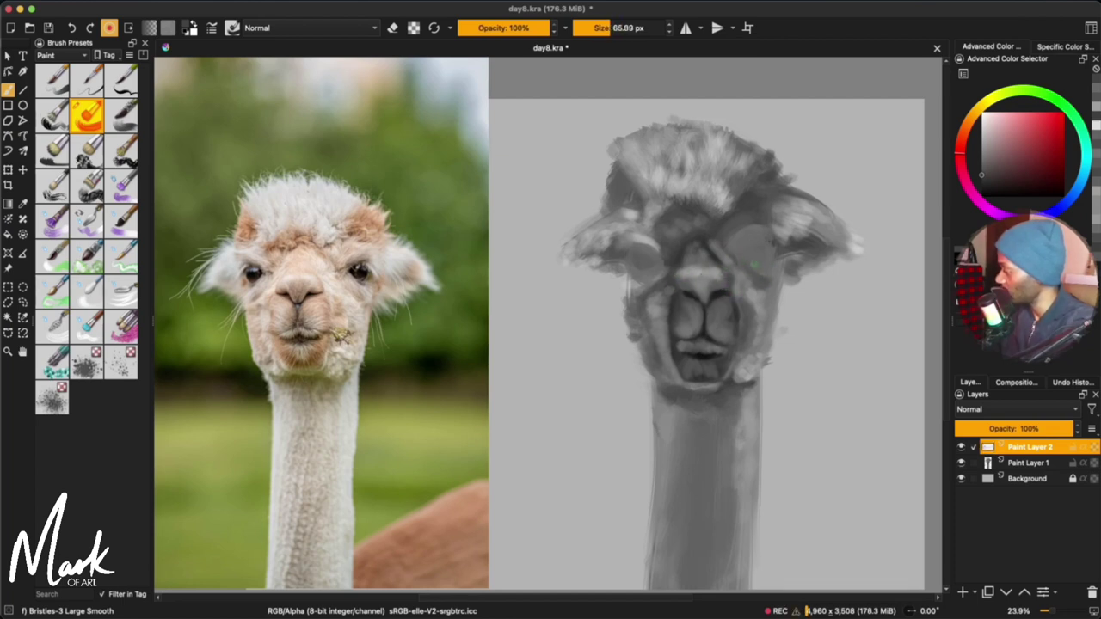
pyautogui.press('[')
pyautogui.press('[')
pyautogui.press('[')
pyautogui.press('[')
pyautogui.press('[')
pyautogui.press('[')
pyautogui.press('[')
pyautogui.press('[')
pyautogui.press('[')
pyautogui.press('[')
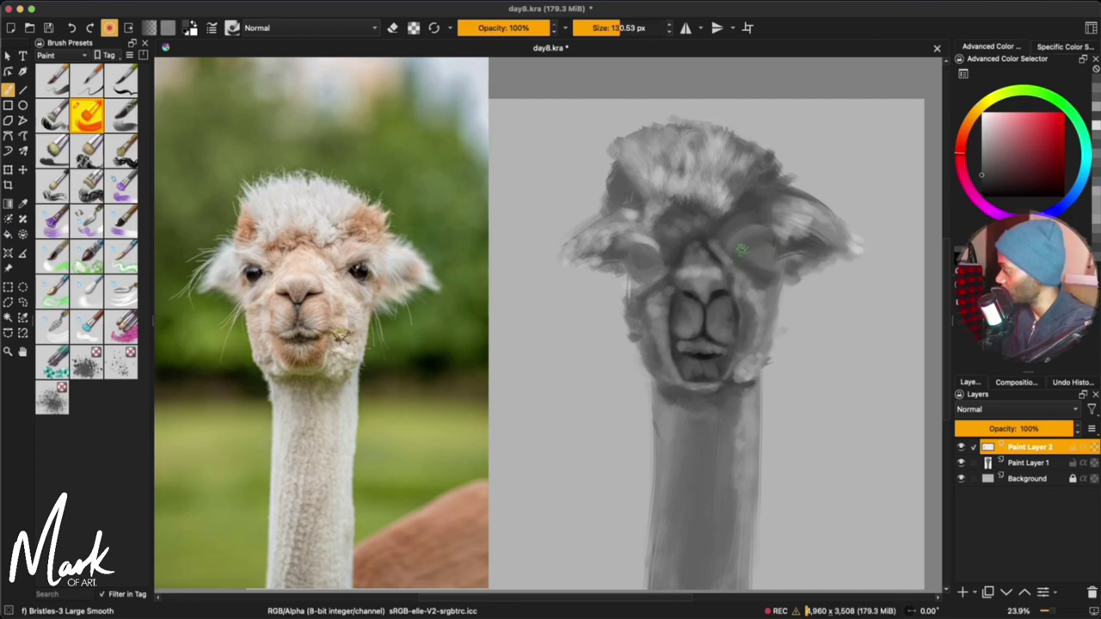
pyautogui.moveTo(755, 243); pyautogui.dragTo(741, 246)
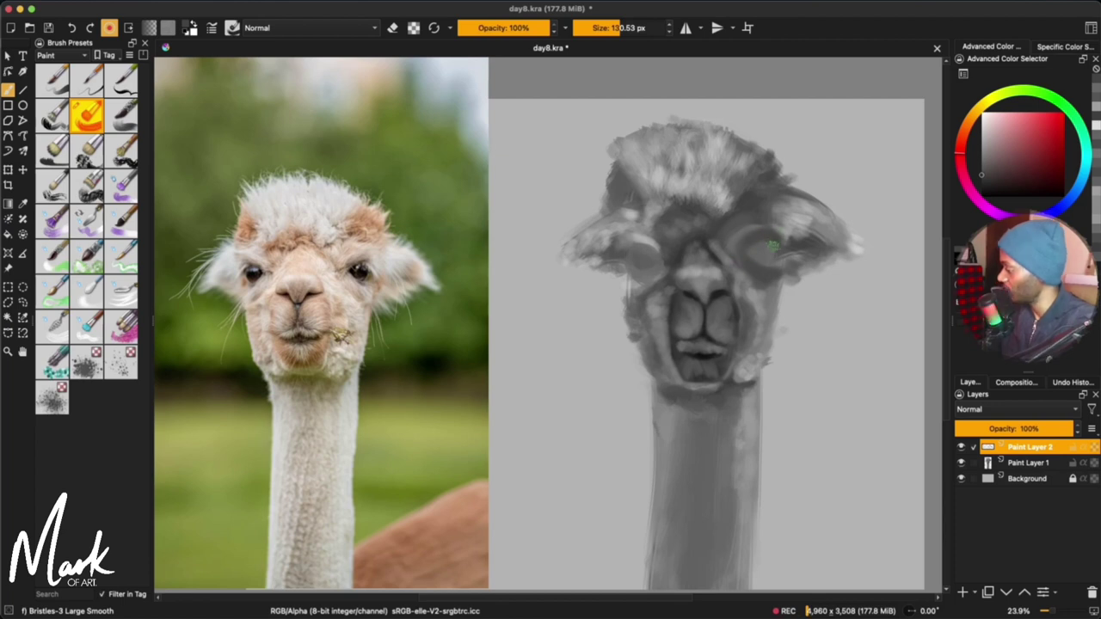
# Step: Repaint the right ear and its tip with grays sampled from the ear at about 131 px
pyautogui.keyDown('ctrl'); pyautogui.click(799, 222); pyautogui.keyUp('ctrl')
pyautogui.moveTo(767, 226)
pyautogui.mouseDown()
pyautogui.moveTo(791, 245)
pyautogui.moveTo(774, 232)
pyautogui.moveTo(821, 228)
pyautogui.moveTo(826, 259)
pyautogui.moveTo(848, 247)
pyautogui.moveTo(857, 256)
pyautogui.mouseUp()
pyautogui.keyDown('ctrl'); pyautogui.click(806, 257); pyautogui.keyUp('ctrl')
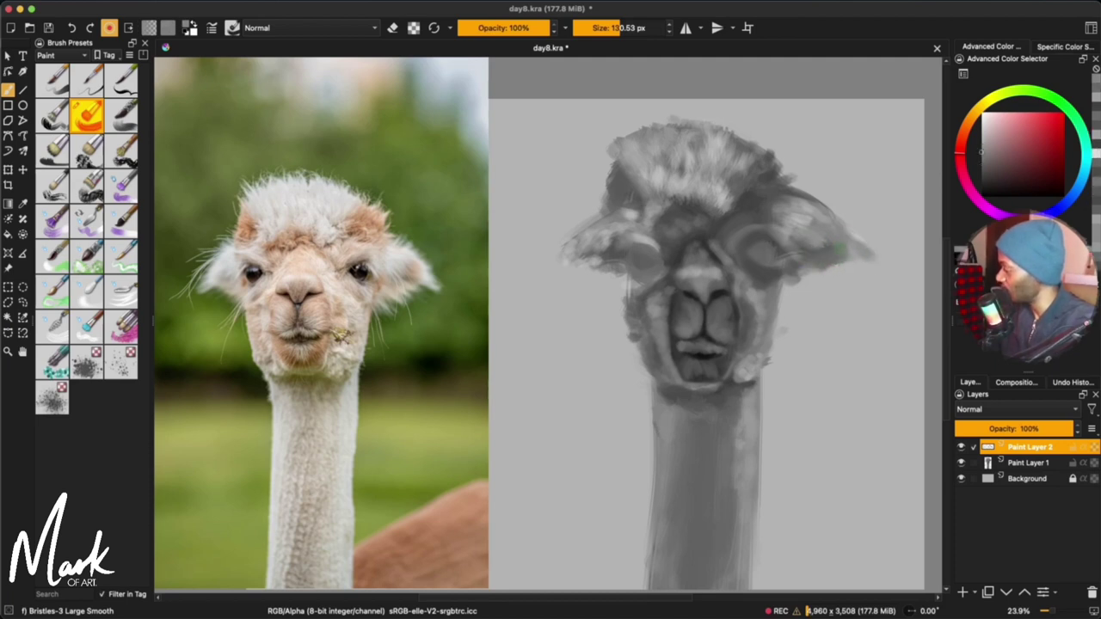
# Step: Paint the right eyeball in black at about 106 px, undoing the last stroke beside it
pyautogui.press('[')
pyautogui.press('[')
pyautogui.moveTo(761, 254); pyautogui.dragTo(763, 258)
pyautogui.keyDown('ctrl'); pyautogui.click(775, 267); pyautogui.keyUp('ctrl')
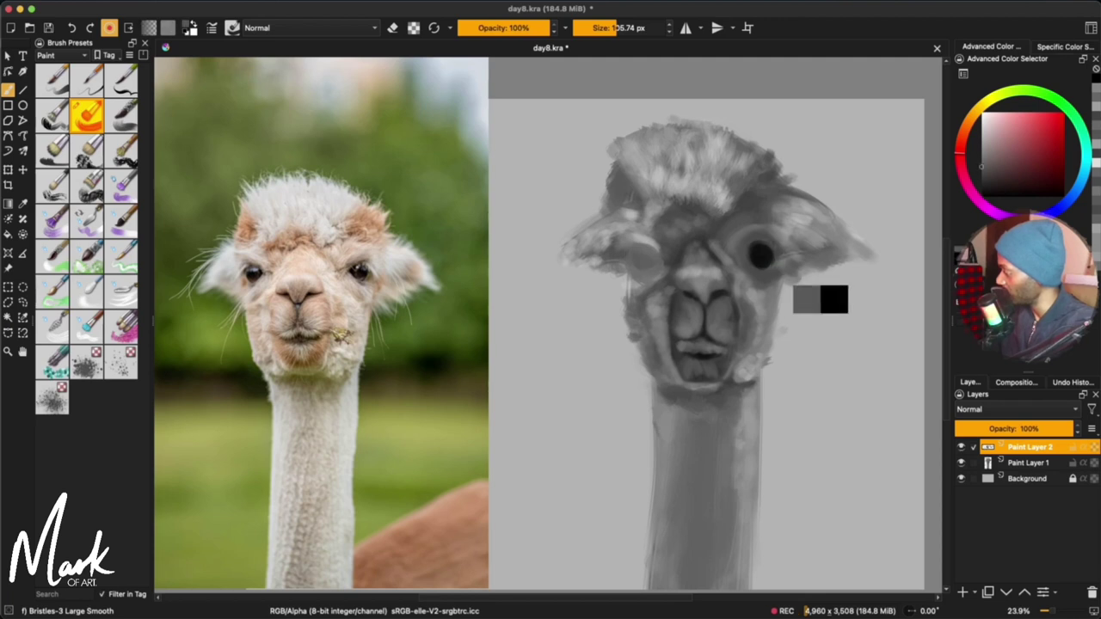
pyautogui.keyDown('ctrl'); pyautogui.click(745, 256); pyautogui.keyUp('ctrl')
pyautogui.hotkey('ctrl', 'z')
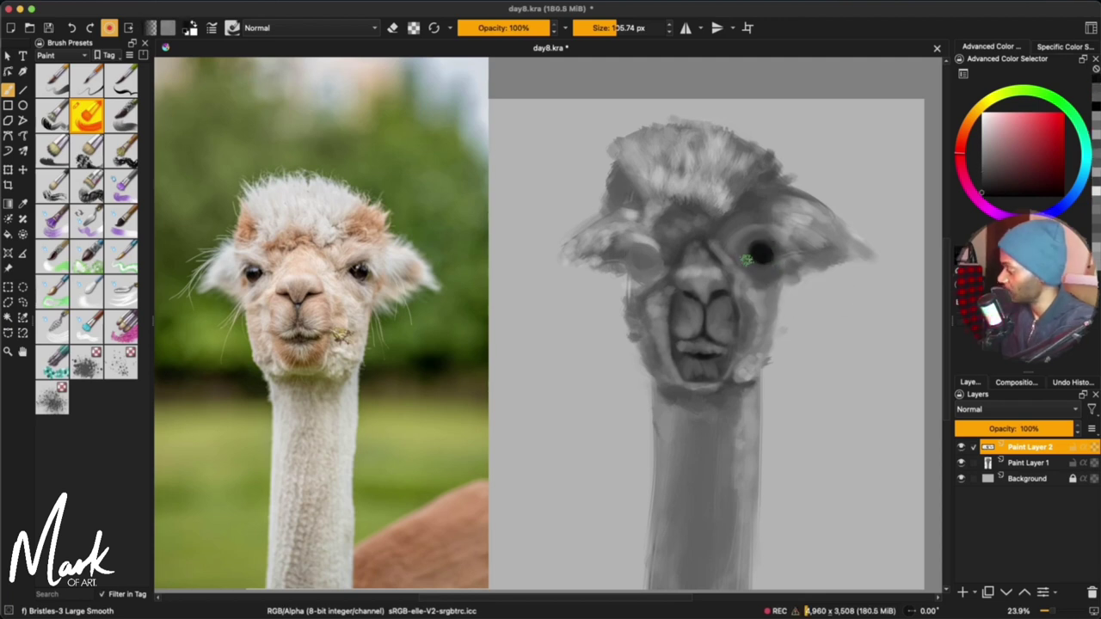
# Step: Darken the left eye socket and place a round black eyeball inside it at about 139 px
pyautogui.press(']')
pyautogui.press(']')
pyautogui.press(']')
pyautogui.moveTo(667, 263)
pyautogui.mouseDown()
pyautogui.moveTo(634, 281)
pyautogui.moveTo(652, 258)
pyautogui.mouseUp()
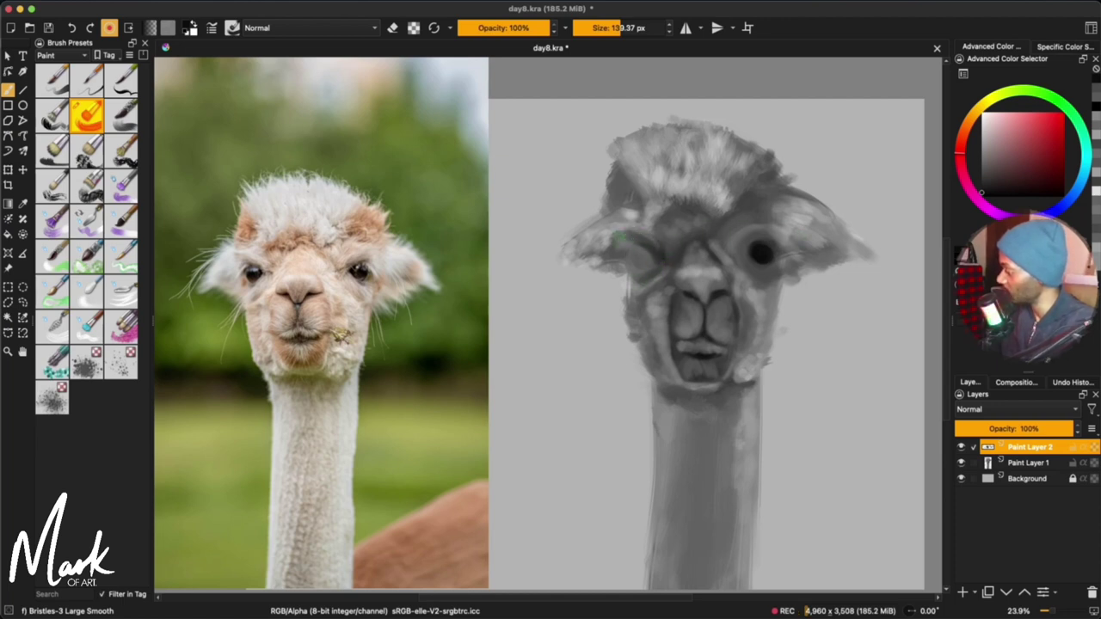
pyautogui.click(643, 260)
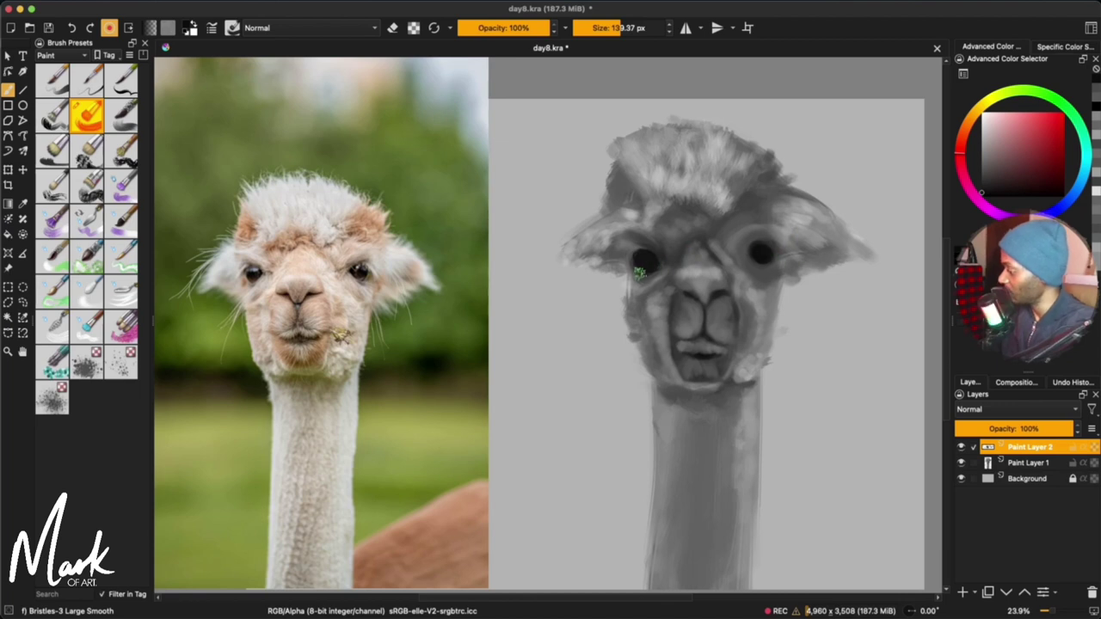
# Step: Smooth the left cheek's outline and paint eyelid rims around both eyes with sampled grays, ending at about 29 px
pyautogui.keyDown('ctrl'); pyautogui.click(675, 317); pyautogui.keyUp('ctrl')
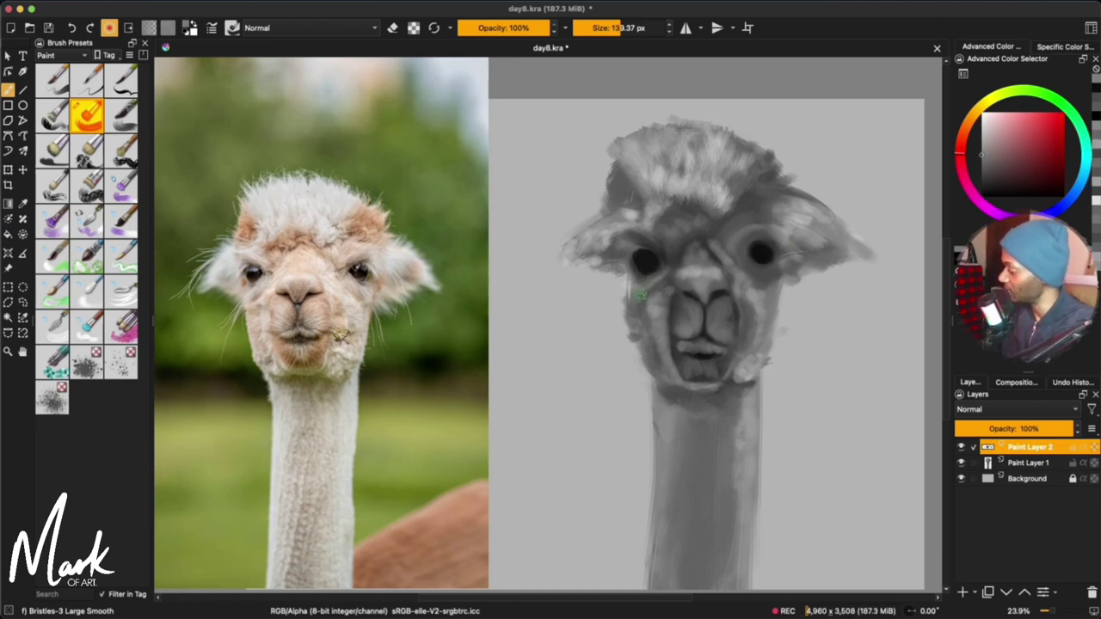
pyautogui.keyDown('ctrl'); pyautogui.click(639, 301); pyautogui.keyUp('ctrl')
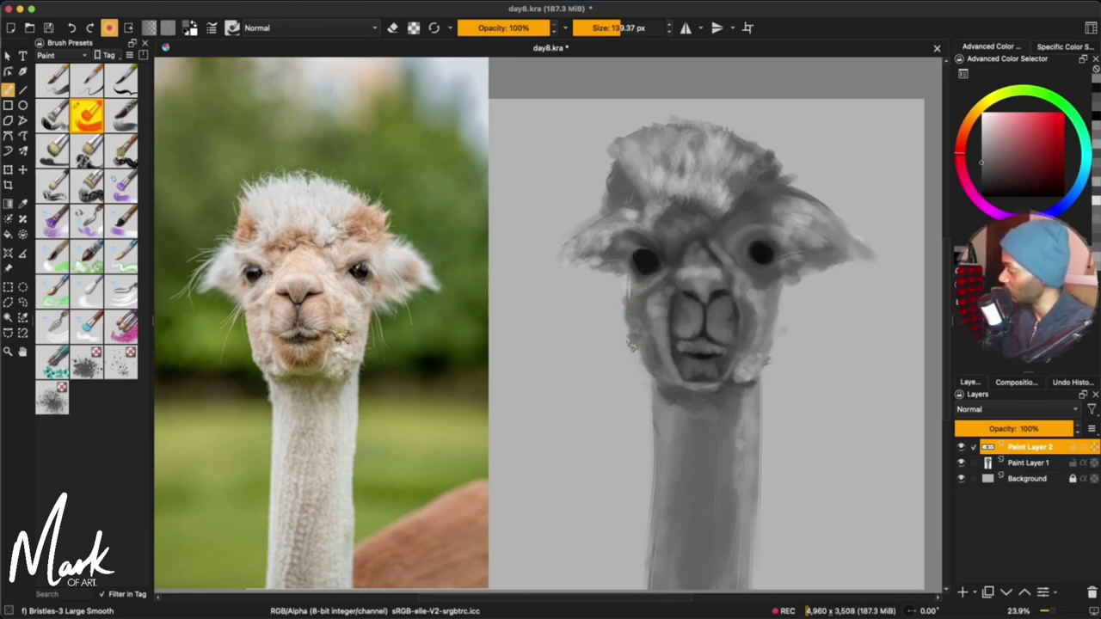
pyautogui.keyDown('ctrl'); pyautogui.click(647, 250); pyautogui.keyUp('ctrl')
pyautogui.keyDown('shift'); pyautogui.moveTo(655, 251); pyautogui.dragTo(633, 251); pyautogui.keyUp('shift')
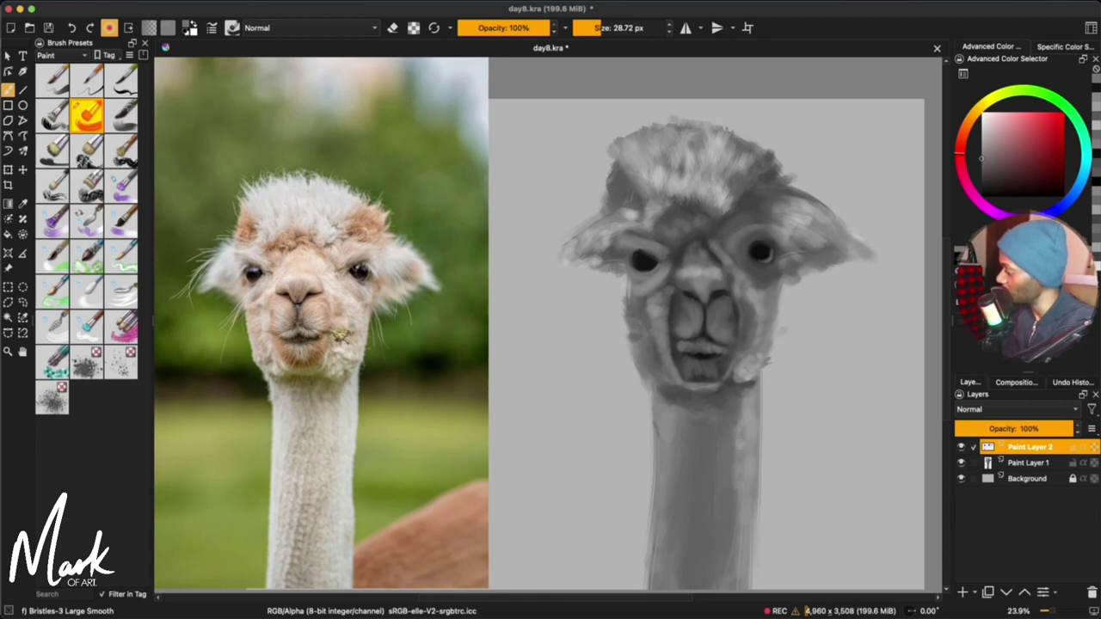
# Step: Refine the black eye shapes at about 48 px, and smooth the right ear's fur with sampled gray at about 117 px
pyautogui.keyDown('ctrl'); pyautogui.click(630, 256); pyautogui.keyUp('ctrl')
pyautogui.moveTo(625, 256)
pyautogui.keyDown('shift'); pyautogui.mouseDown()
pyautogui.moveTo(644, 258)
pyautogui.moveTo(642, 269)
pyautogui.mouseUp(); pyautogui.keyUp('shift')
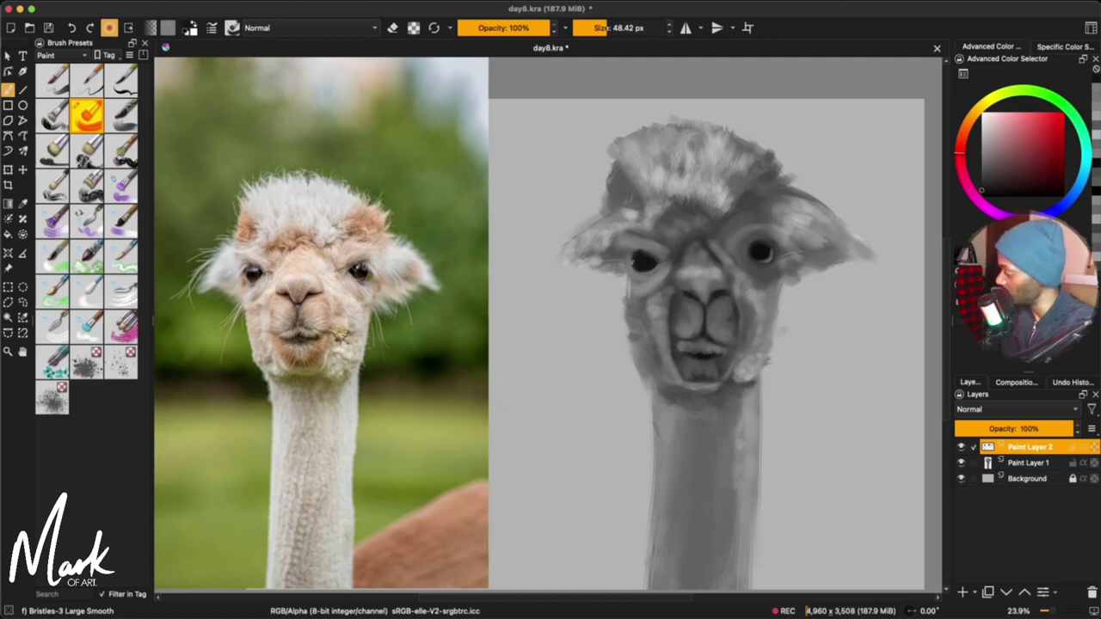
pyautogui.moveTo(763, 254); pyautogui.dragTo(759, 242)
pyautogui.keyDown('ctrl'); pyautogui.click(751, 242); pyautogui.keyUp('ctrl')
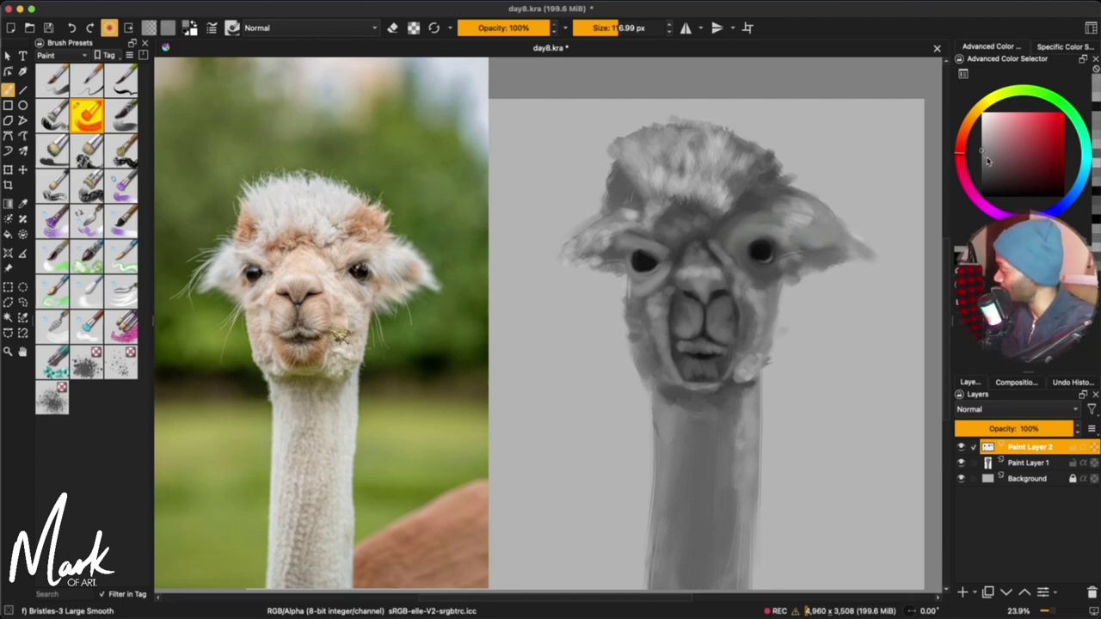
# Step: Switch to the Airbrush Soft preset from the Digital brushes and softly tone the eyeballs at about 68 px
pyautogui.moveTo(983, 148); pyautogui.dragTo(981, 134)
pyautogui.click(69, 56)
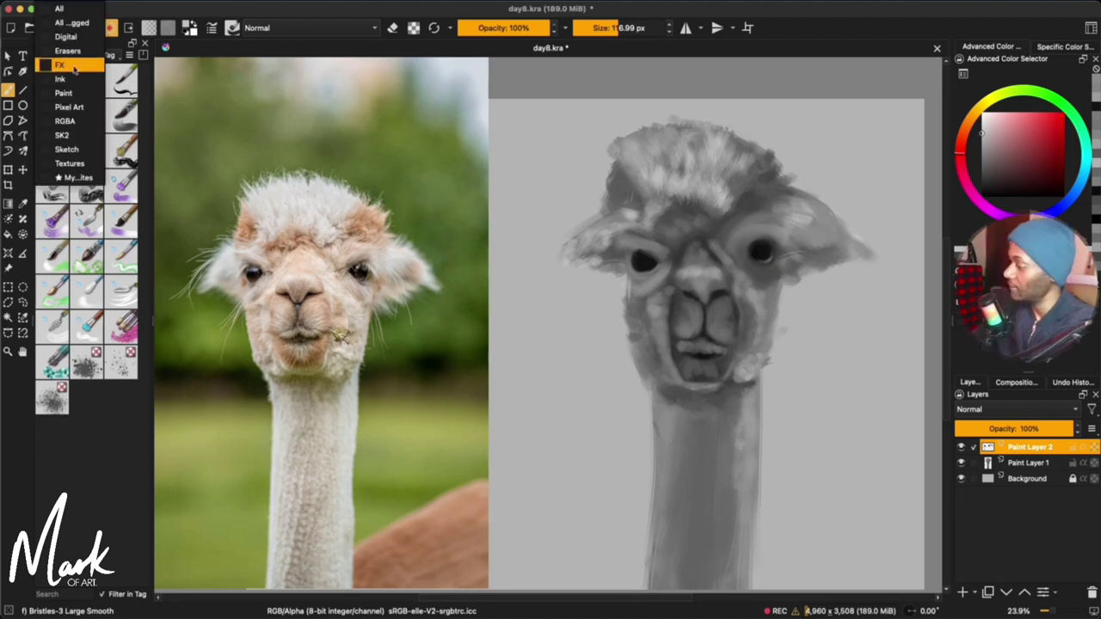
pyautogui.click(73, 37)
pyautogui.click(52, 115)
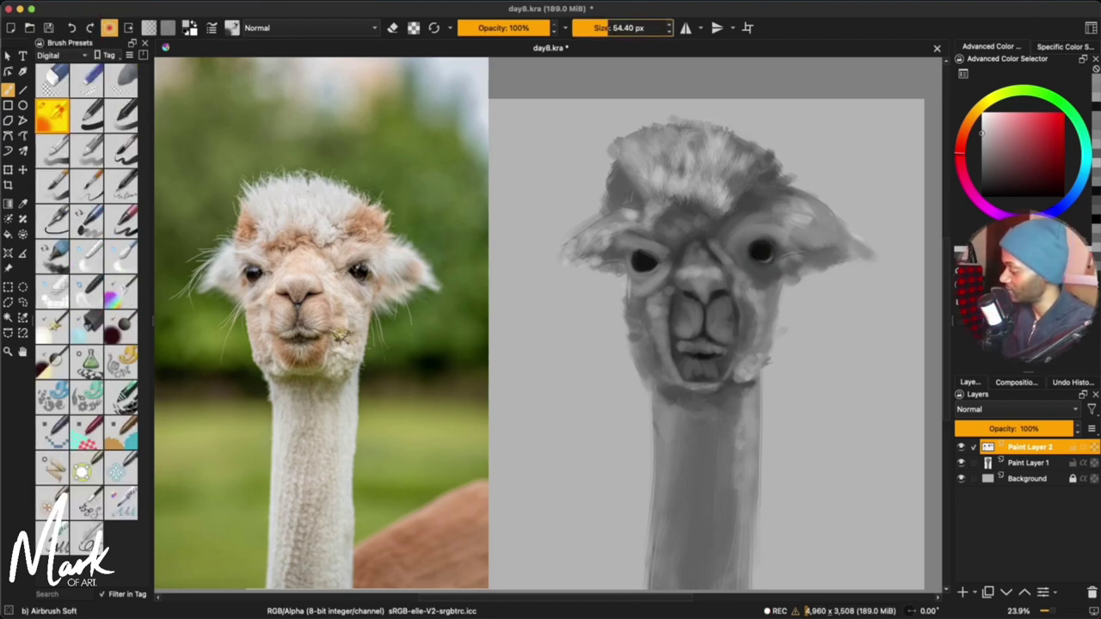
pyautogui.moveTo(609, 28); pyautogui.dragTo(620, 28)
pyautogui.click(982, 154)
pyautogui.keyDown('ctrl'); pyautogui.click(774, 273); pyautogui.keyUp('ctrl')
pyautogui.press(']')
pyautogui.press(']')
pyautogui.press('[')
pyautogui.press('[')
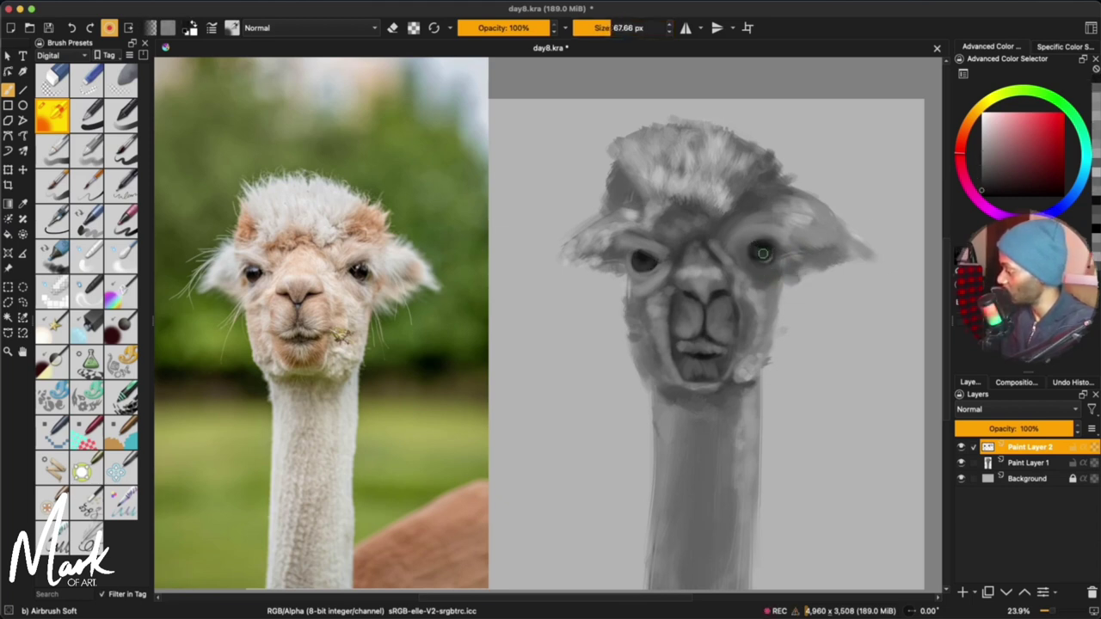
# Step: Airbrush soft gray reflections into both eyeballs with sampled tones, reducing the brush to about 56 px and 37 px
pyautogui.keyDown('ctrl'); pyautogui.click(765, 252); pyautogui.keyUp('ctrl')
pyautogui.click(982, 188)
pyautogui.keyDown('ctrl'); pyautogui.click(762, 250); pyautogui.keyUp('ctrl')
pyautogui.press('[')
pyautogui.press('[')
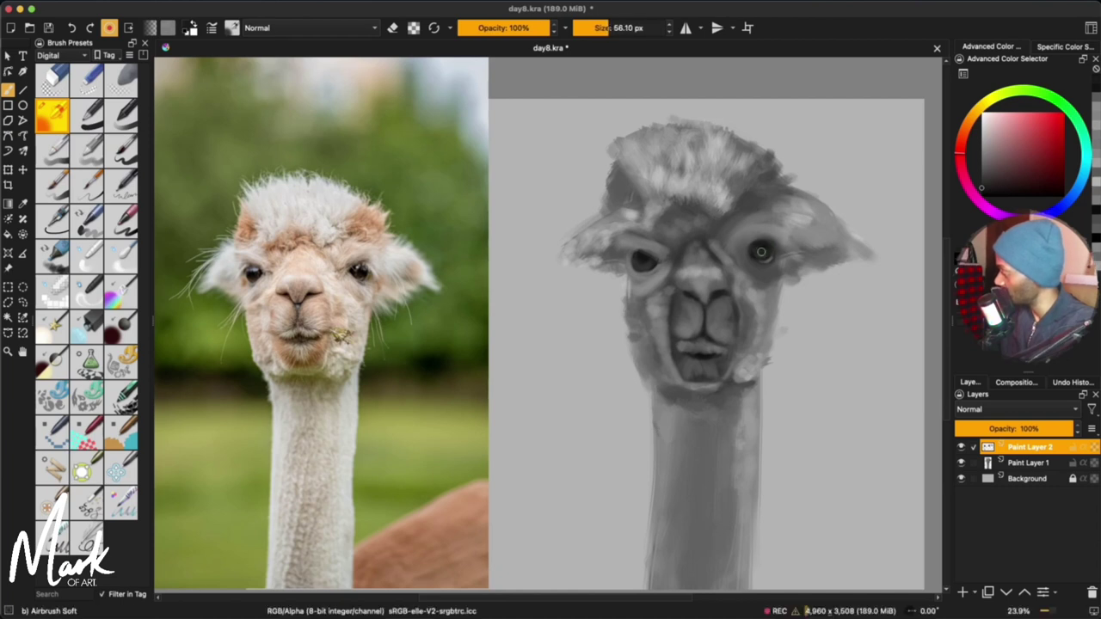
pyautogui.press('[')
pyautogui.press('[')
pyautogui.press('[')
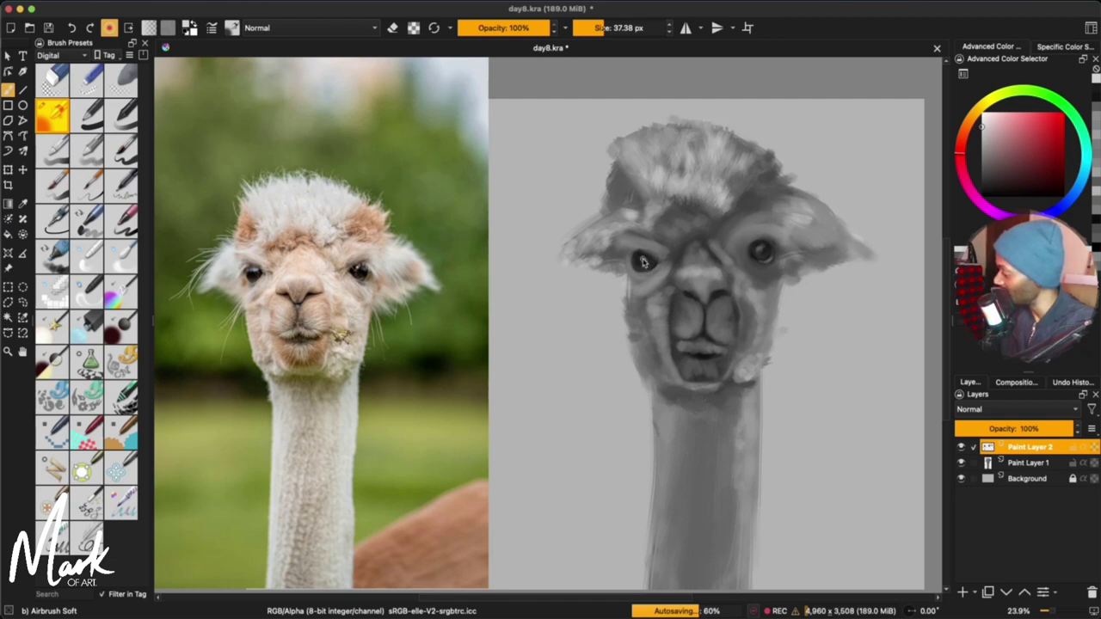
pyautogui.keyDown('ctrl'); pyautogui.click(647, 264); pyautogui.keyUp('ctrl')
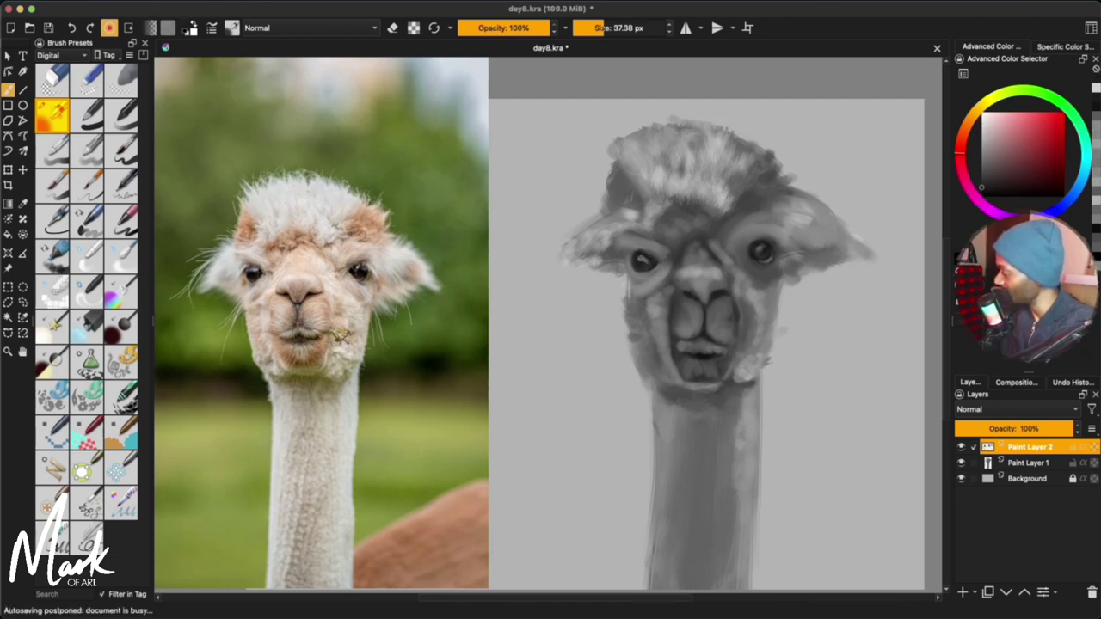
# Step: Airbrush the right eye and its eyelid area with sampled grays, enlarging the brush to about 58 px
pyautogui.moveTo(994, 138); pyautogui.dragTo(981, 150)
pyautogui.keyDown('shift'); pyautogui.moveTo(756, 260); pyautogui.dragTo(763, 267); pyautogui.keyUp('shift')
pyautogui.keyDown('ctrl'); pyautogui.click(746, 260); pyautogui.keyUp('ctrl')
pyautogui.keyDown('shift'); pyautogui.moveTo(745, 259); pyautogui.dragTo(748, 259); pyautogui.keyUp('shift')
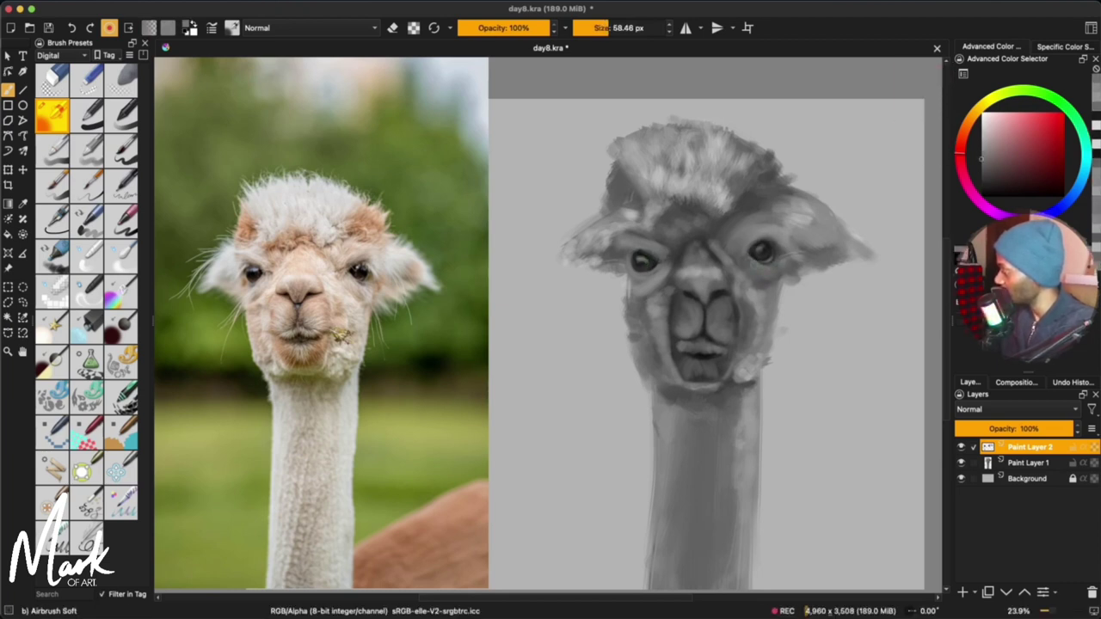
pyautogui.keyDown('ctrl'); pyautogui.click(761, 259); pyautogui.keyUp('ctrl')
pyautogui.moveTo(742, 236); pyautogui.dragTo(774, 225)
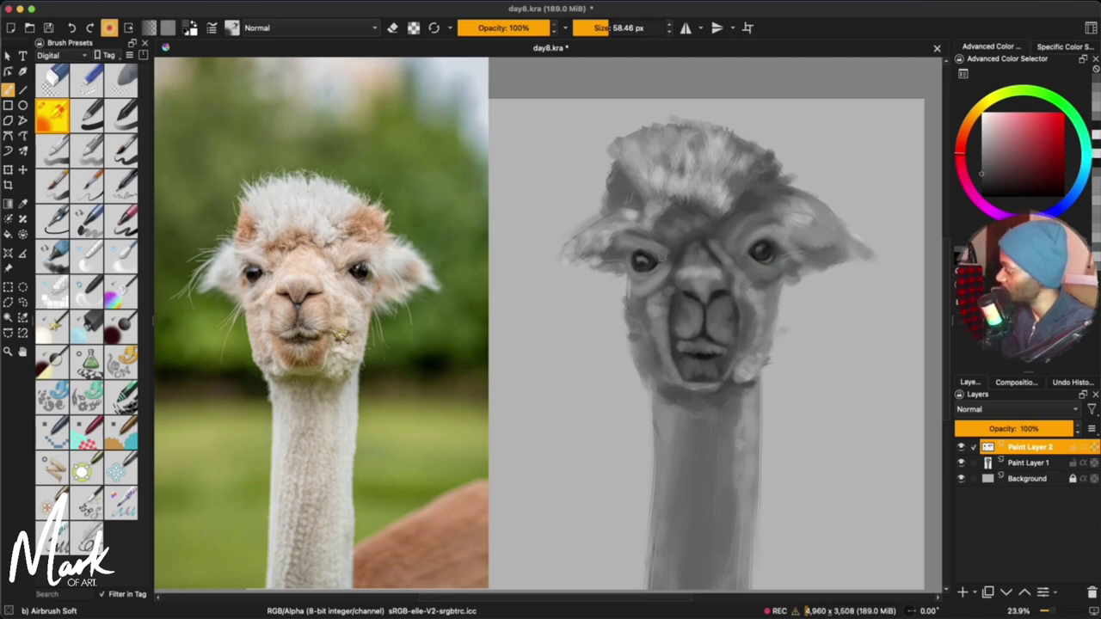
# Step: Airbrush sampled grays around the left eye and the upper cheek beneath it, ending at about 74 px
pyautogui.keyDown('ctrl'); pyautogui.click(684, 253); pyautogui.keyUp('ctrl')
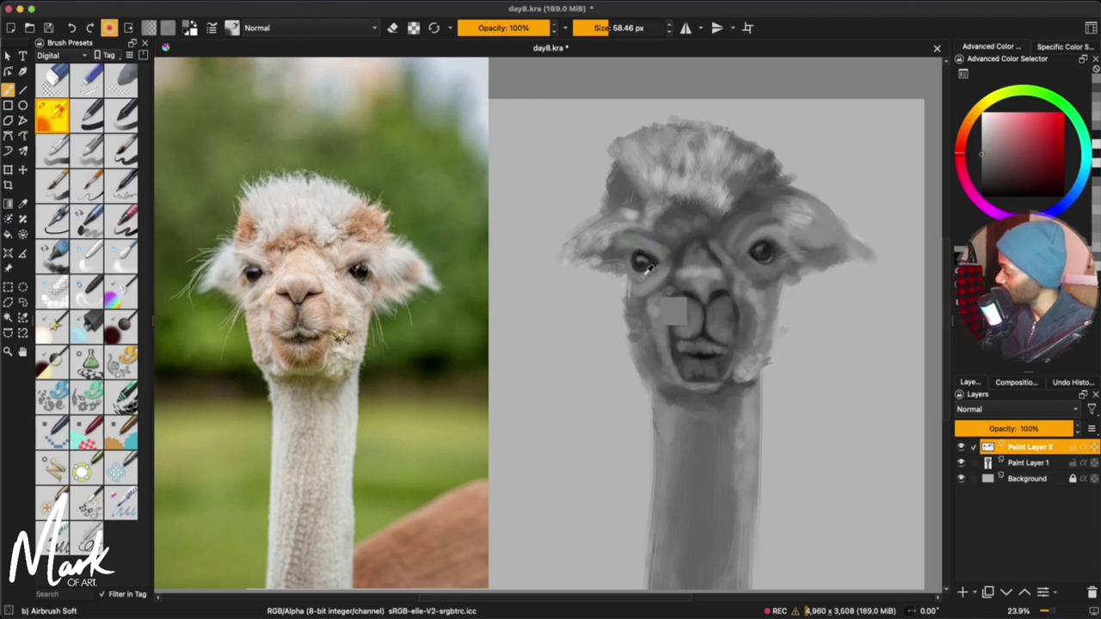
pyautogui.keyDown('ctrl'); pyautogui.click(673, 298); pyautogui.keyUp('ctrl')
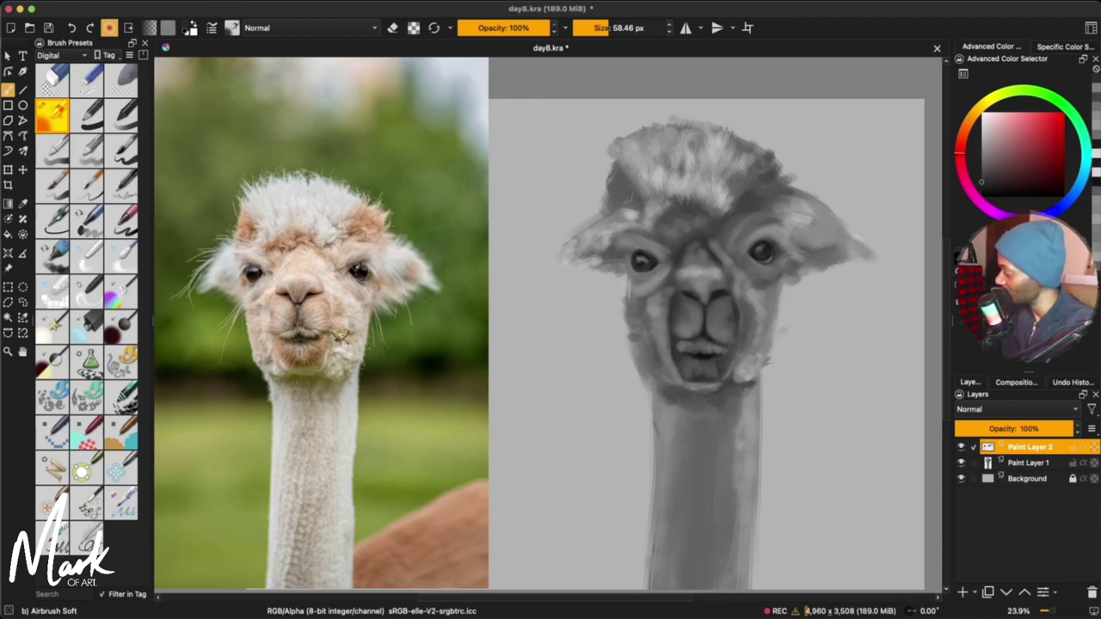
pyautogui.keyDown('ctrl'); pyautogui.click(706, 287); pyautogui.keyUp('ctrl')
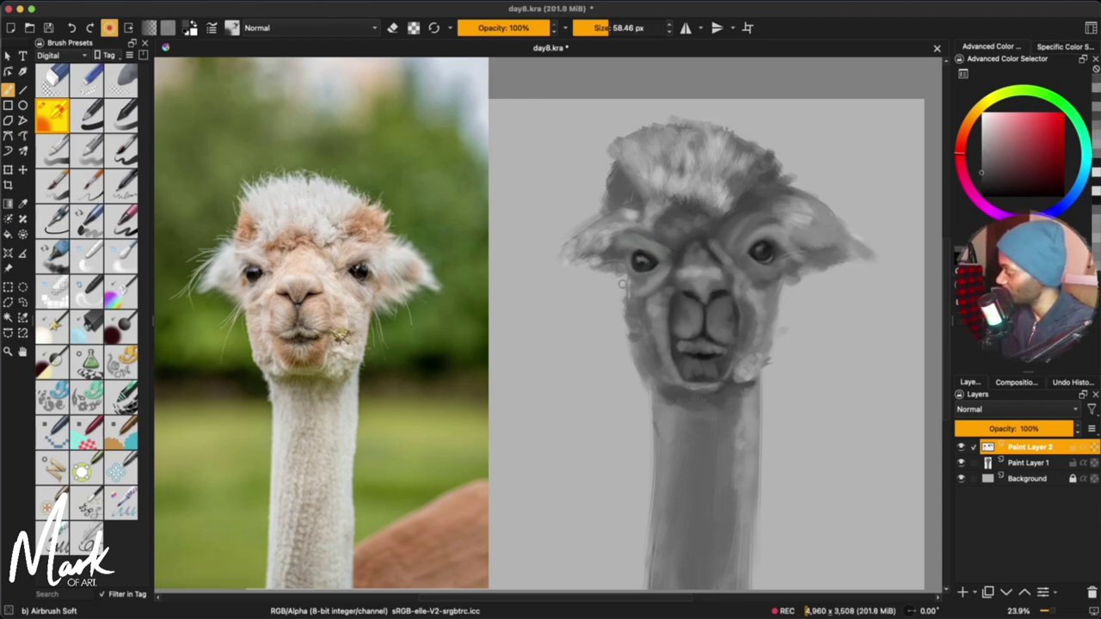
pyautogui.moveTo(642, 289)
pyautogui.mouseDown()
pyautogui.moveTo(624, 295)
pyautogui.moveTo(645, 281)
pyautogui.mouseUp()
pyautogui.keyDown('ctrl'); pyautogui.click(642, 281); pyautogui.keyUp('ctrl')
pyautogui.keyDown('ctrl'); pyautogui.click(641, 281); pyautogui.keyUp('ctrl')
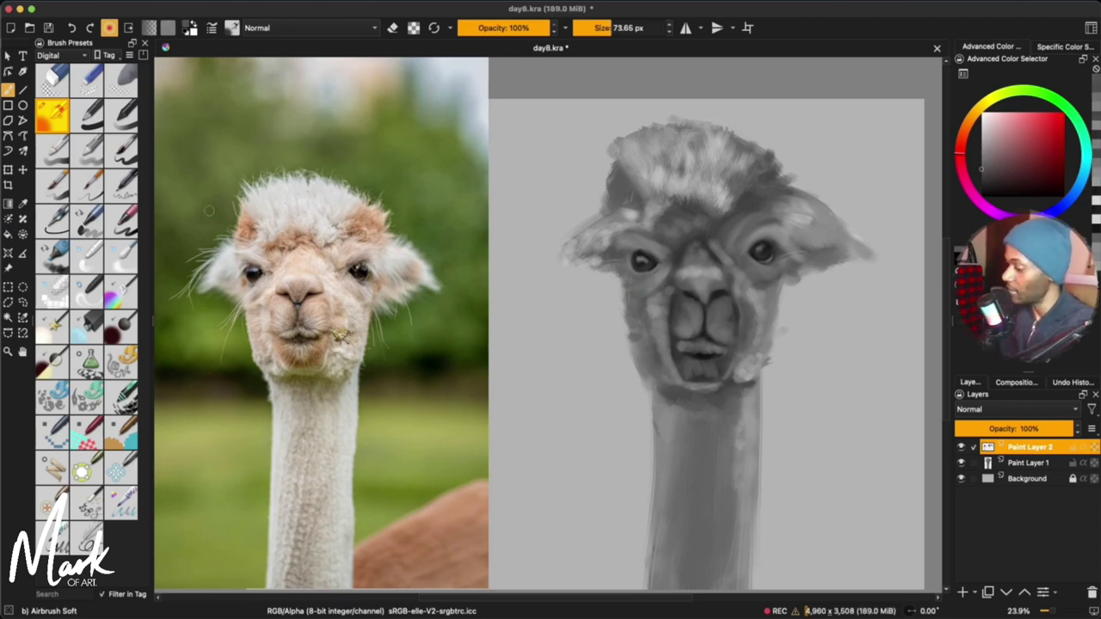
# Step: Switch to Bristles-3 Large Smooth and lighten the nose bridge with sampled grays at about 117 px, undoing one stroke
pyautogui.press('/')
pyautogui.keyDown('ctrl'); pyautogui.click(707, 252); pyautogui.keyUp('ctrl')
pyautogui.moveTo(693, 257)
pyautogui.mouseDown()
pyautogui.moveTo(714, 259)
pyautogui.moveTo(685, 269)
pyautogui.moveTo(695, 267)
pyautogui.moveTo(687, 284)
pyautogui.moveTo(686, 274)
pyautogui.moveTo(725, 279)
pyautogui.mouseUp()
pyautogui.keyDown('ctrl'); pyautogui.click(699, 261); pyautogui.keyUp('ctrl')
pyautogui.keyDown('ctrl'); pyautogui.click(700, 245); pyautogui.keyUp('ctrl')
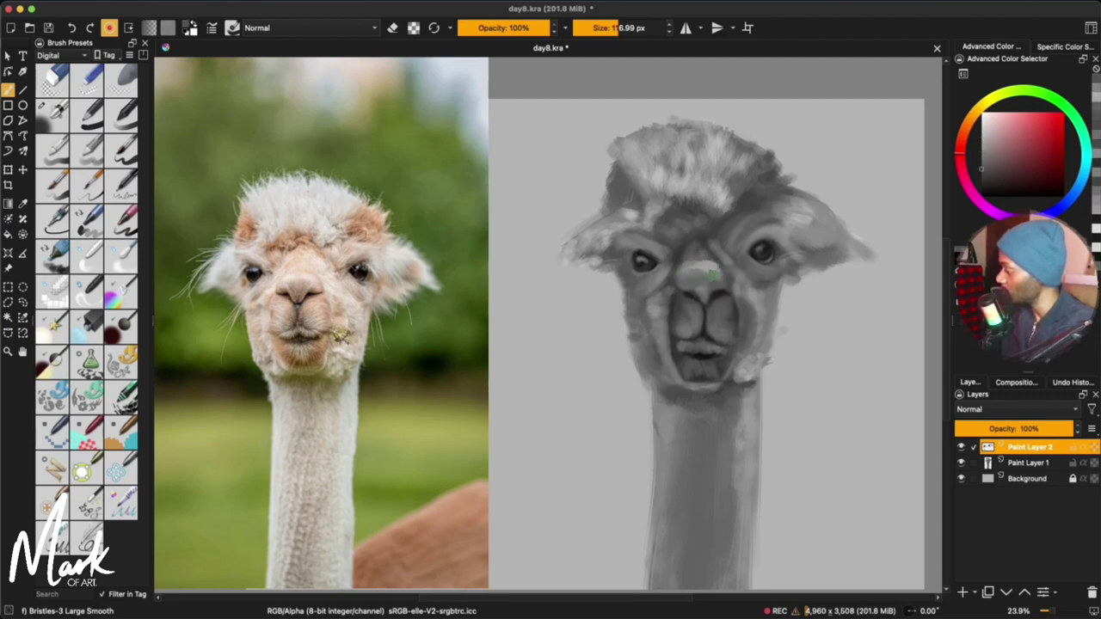
pyautogui.hotkey('ctrl', 'z')
pyautogui.keyDown('ctrl'); pyautogui.click(712, 260); pyautogui.keyUp('ctrl')
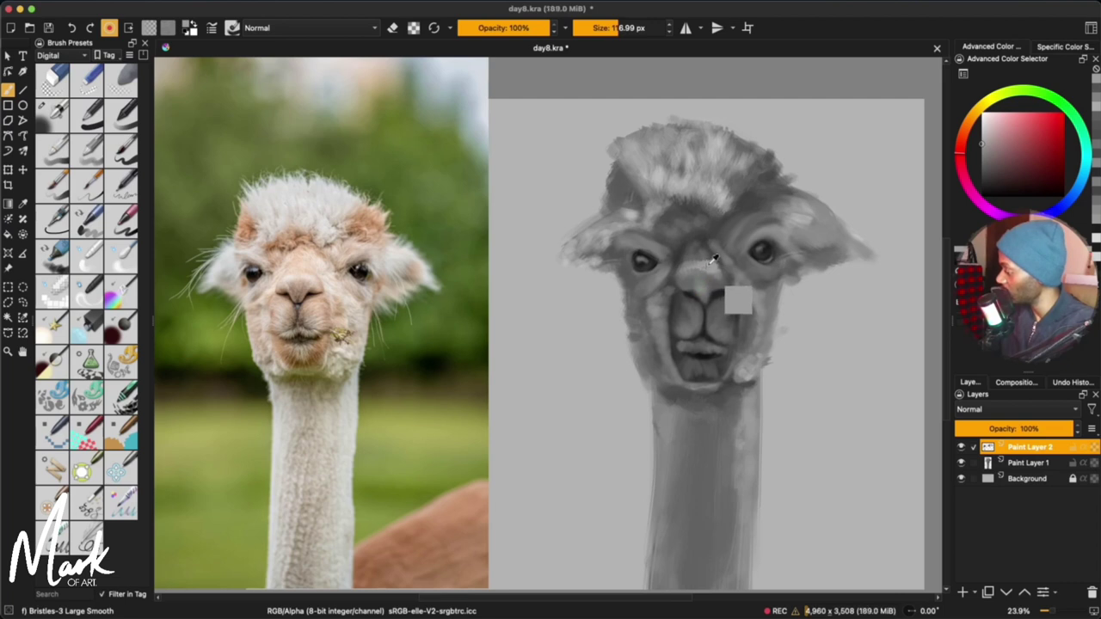
pyautogui.moveTo(709, 265); pyautogui.dragTo(699, 232)
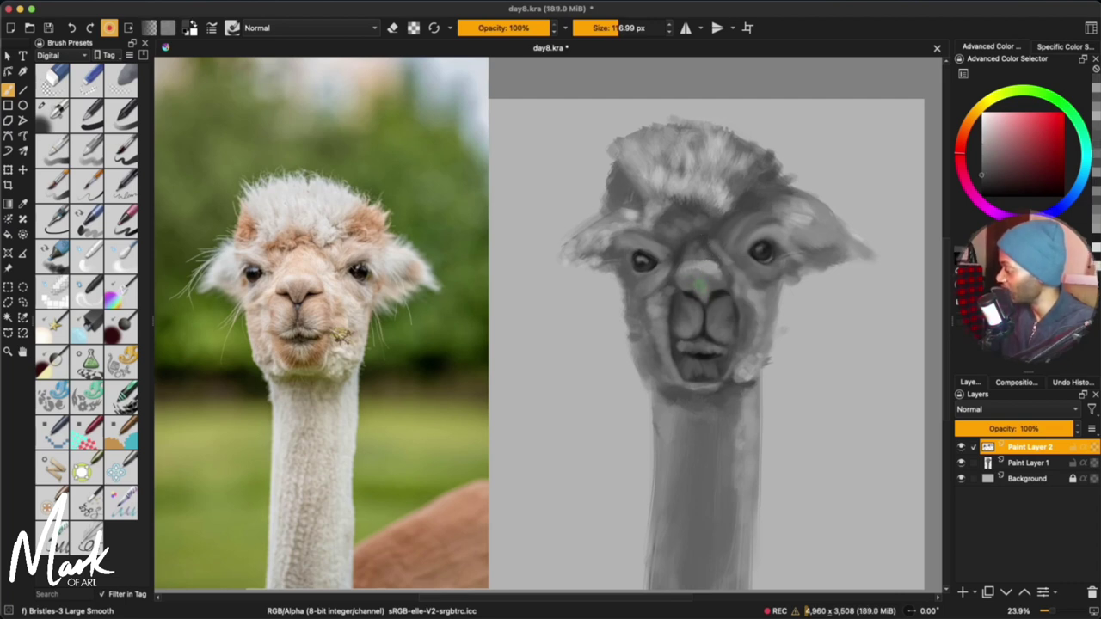
# Step: Soften the top of the nose with Airbrush Soft at about 74 px, and return to Bristles-3 Large Smooth
pyautogui.press('/')
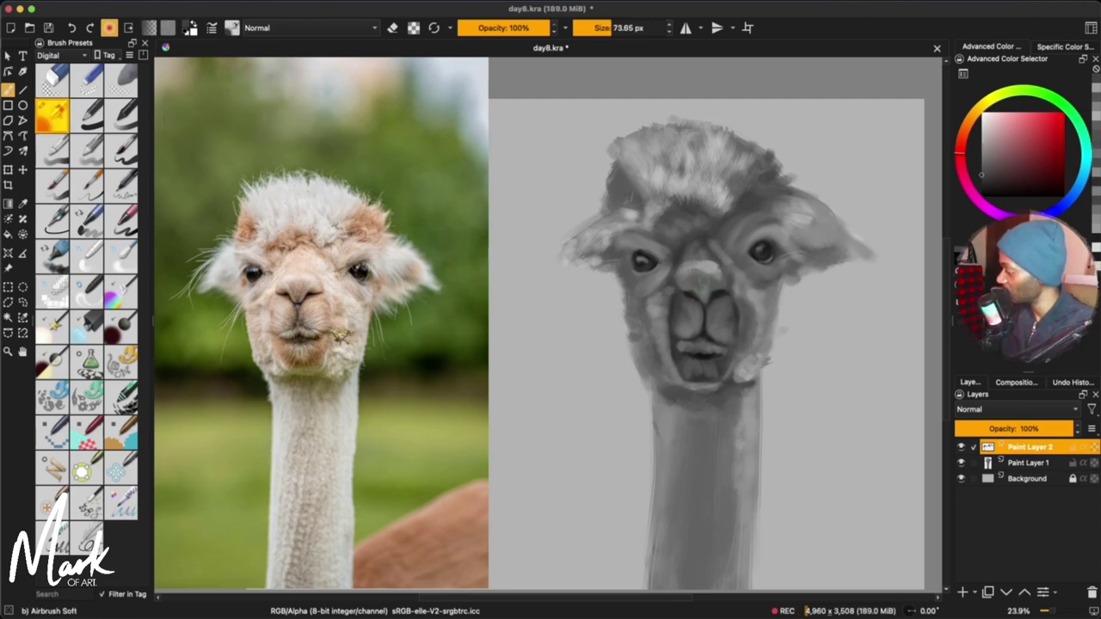
pyautogui.moveTo(704, 280); pyautogui.dragTo(707, 269)
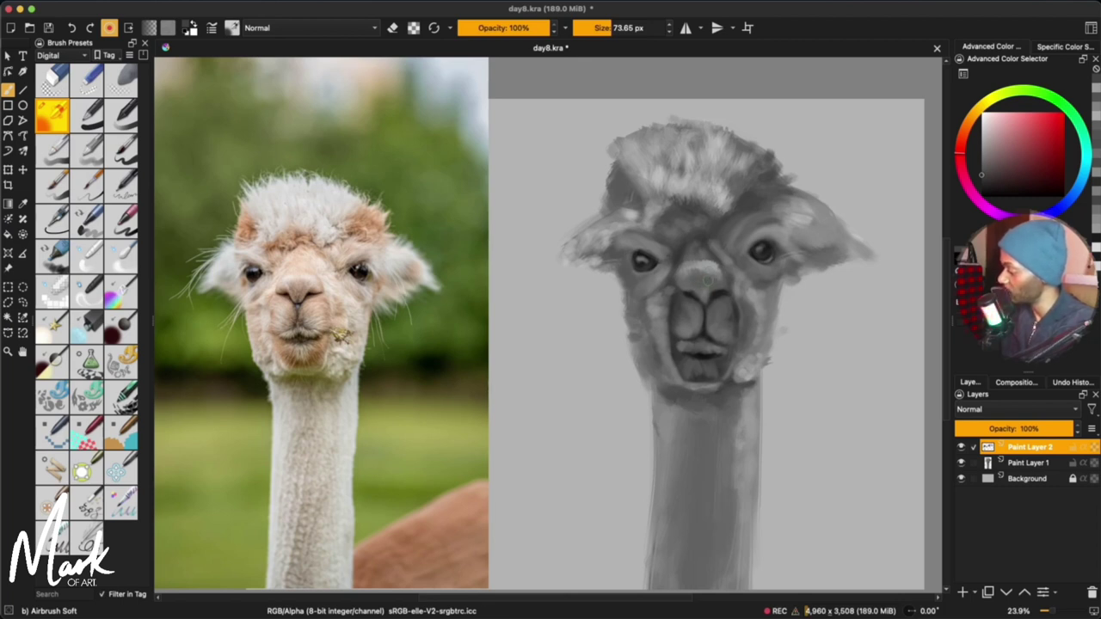
pyautogui.press('/')
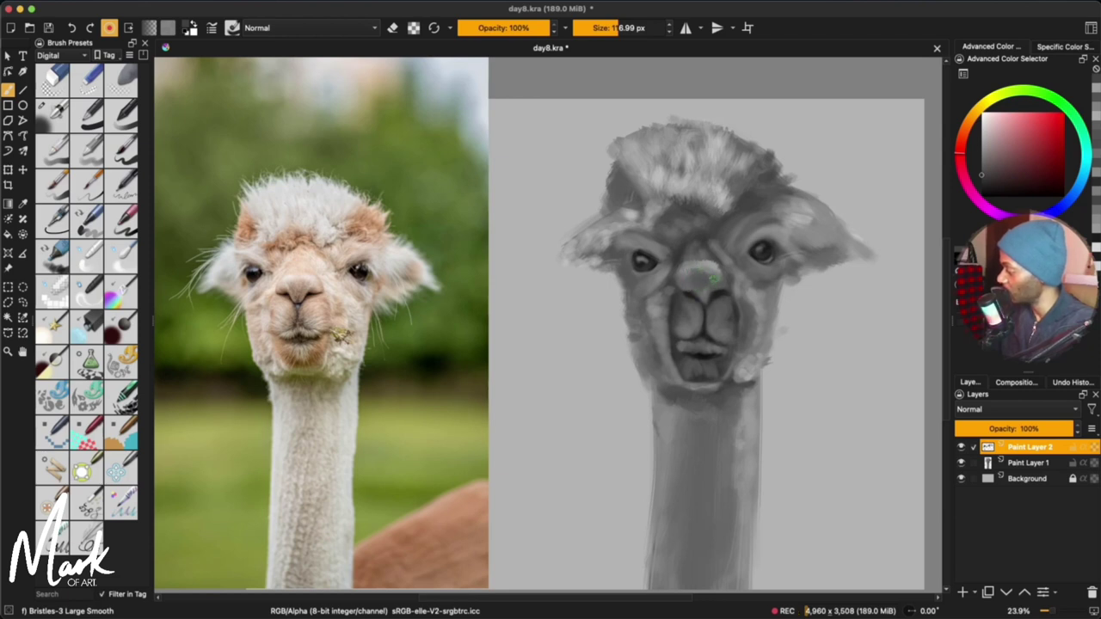
pyautogui.press('/')
pyautogui.press('/')
# Step: Paint the dark Y-shaped nostril creases with tones sampled from the eye and nose at about 53 px
pyautogui.keyDown('ctrl'); pyautogui.click(645, 261); pyautogui.keyUp('ctrl')
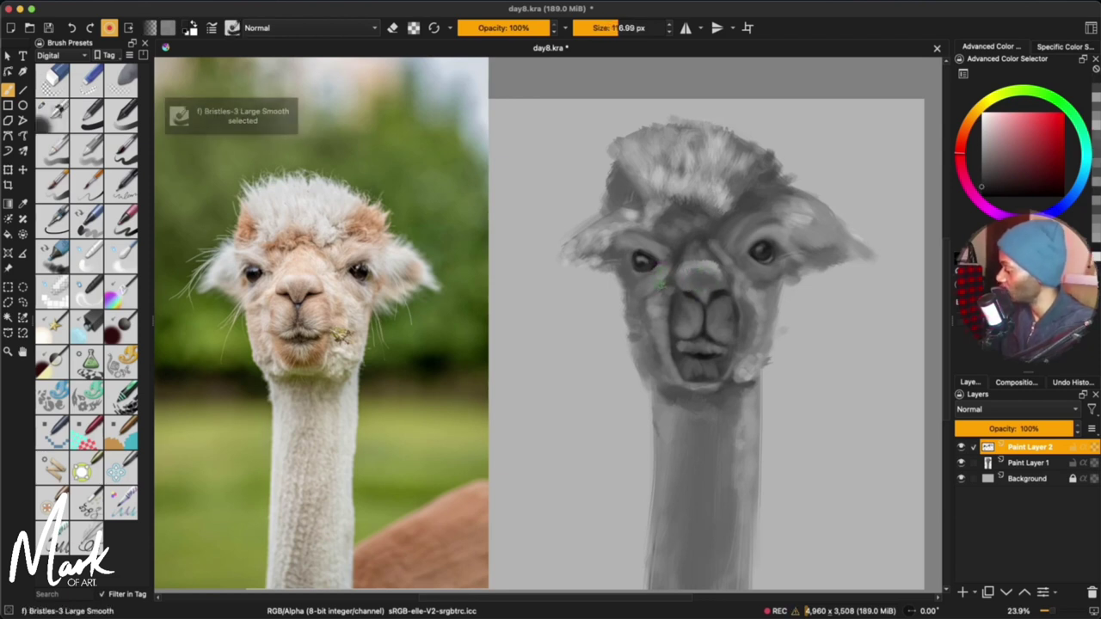
pyautogui.keyDown('shift'); pyautogui.moveTo(644, 287); pyautogui.dragTo(633, 287); pyautogui.keyUp('shift')
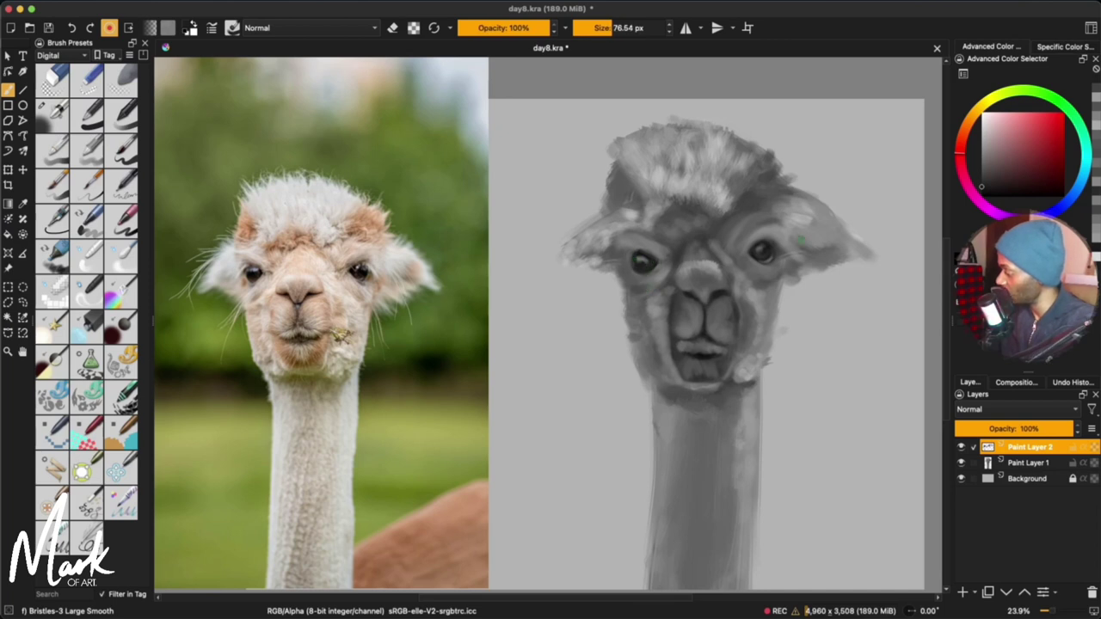
pyautogui.press('[')
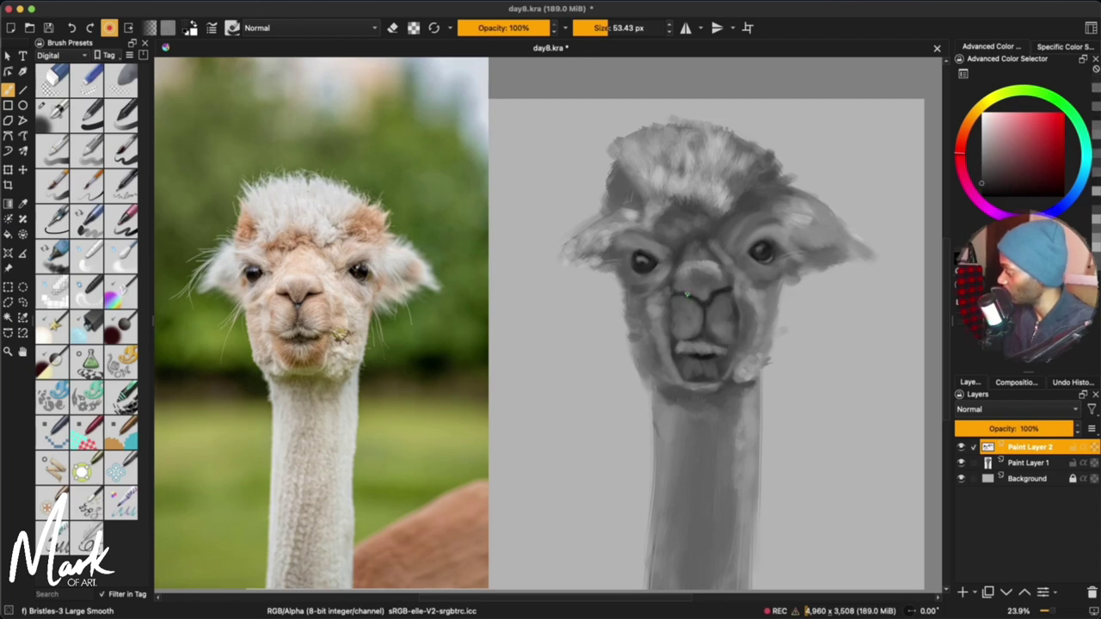
pyautogui.keyDown('ctrl'); pyautogui.click(721, 288); pyautogui.keyUp('ctrl')
pyautogui.moveTo(690, 294); pyautogui.dragTo(707, 304)
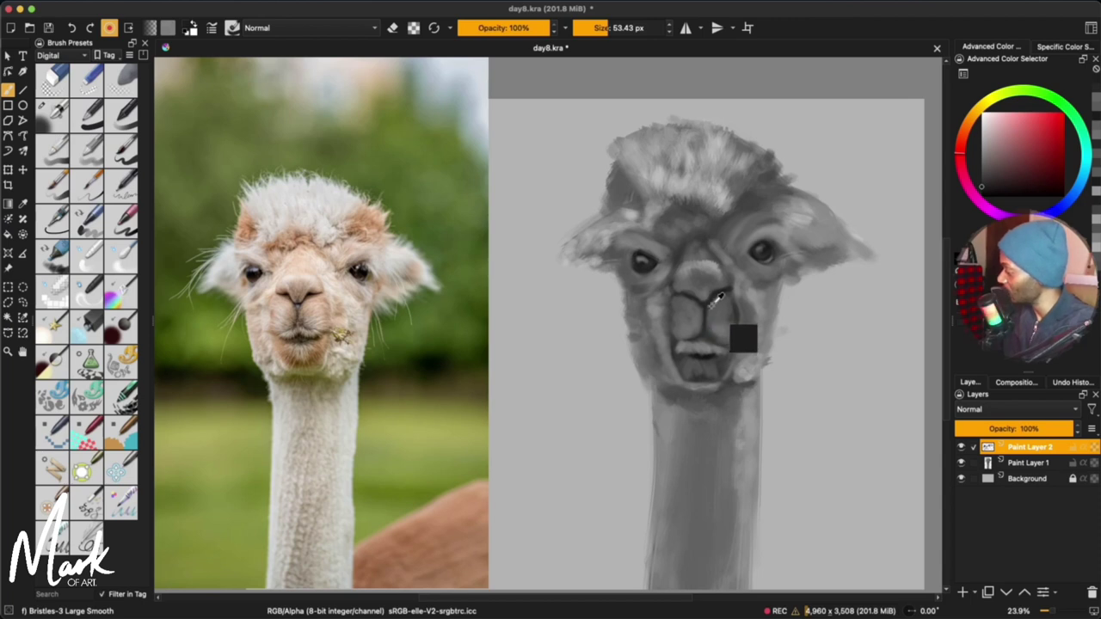
pyautogui.keyDown('ctrl'); pyautogui.click(714, 266); pyautogui.keyUp('ctrl')
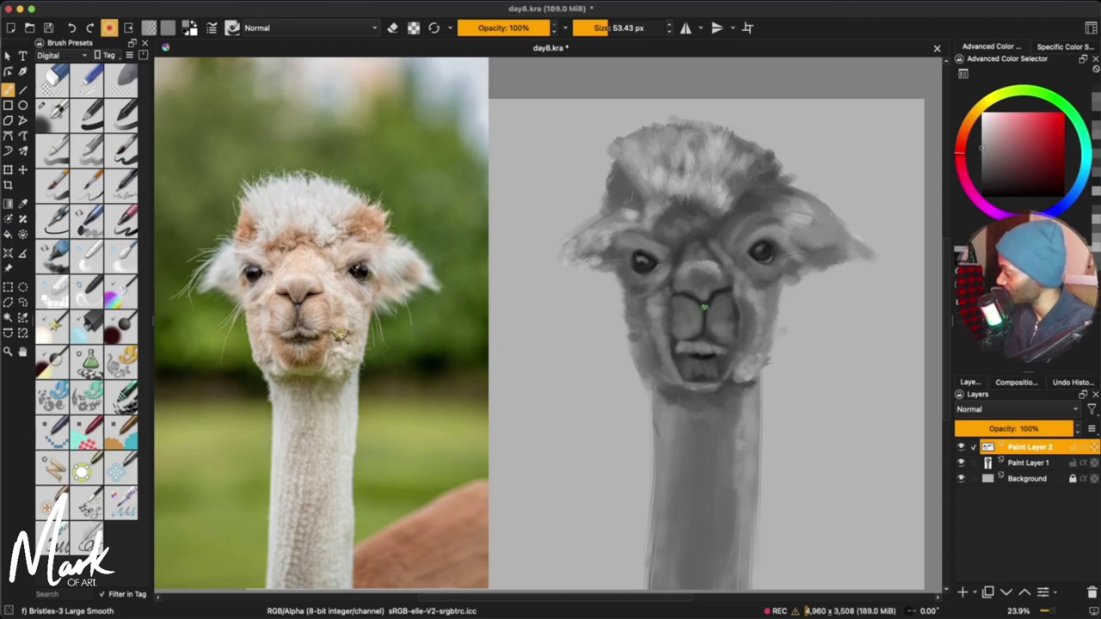
pyautogui.keyDown('ctrl'); pyautogui.click(704, 308); pyautogui.keyUp('ctrl')
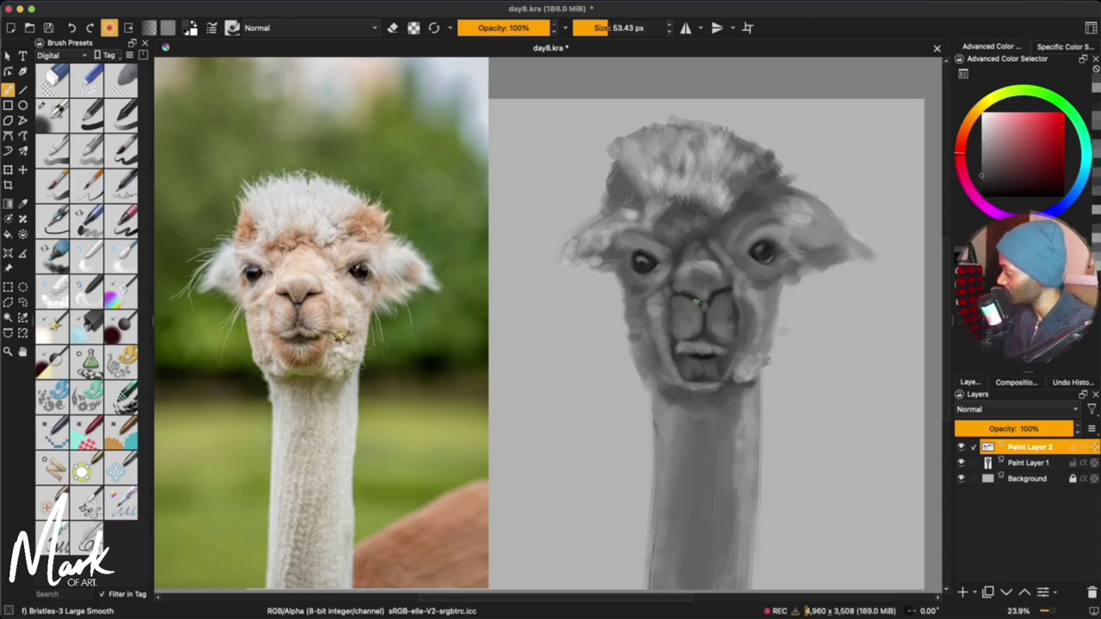
pyautogui.keyDown('ctrl'); pyautogui.click(699, 302); pyautogui.keyUp('ctrl')
pyautogui.moveTo(699, 304); pyautogui.dragTo(707, 295)
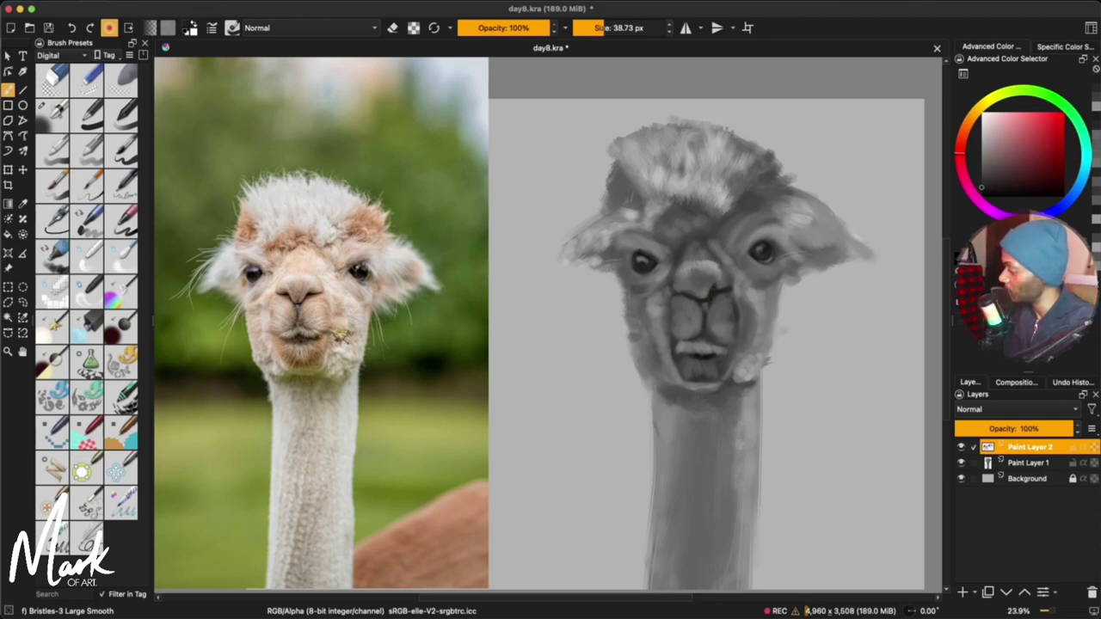
# Step: Undo the last stroke and repaint the nose pad with an even sampled gray at about 79 px
pyautogui.press('[')
pyautogui.press('[')
pyautogui.keyDown('ctrl'); pyautogui.click(701, 275); pyautogui.keyUp('ctrl')
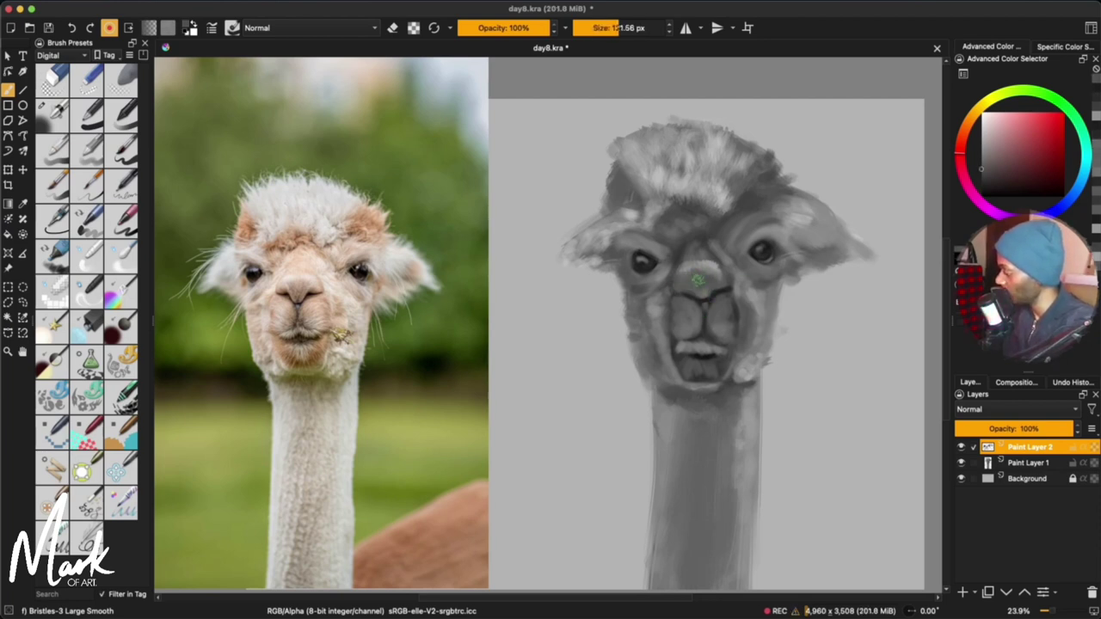
pyautogui.hotkey('ctrl', 'z')
pyautogui.keyDown('ctrl'); pyautogui.click(706, 349); pyautogui.keyUp('ctrl')
pyautogui.press(']')
pyautogui.press(']')
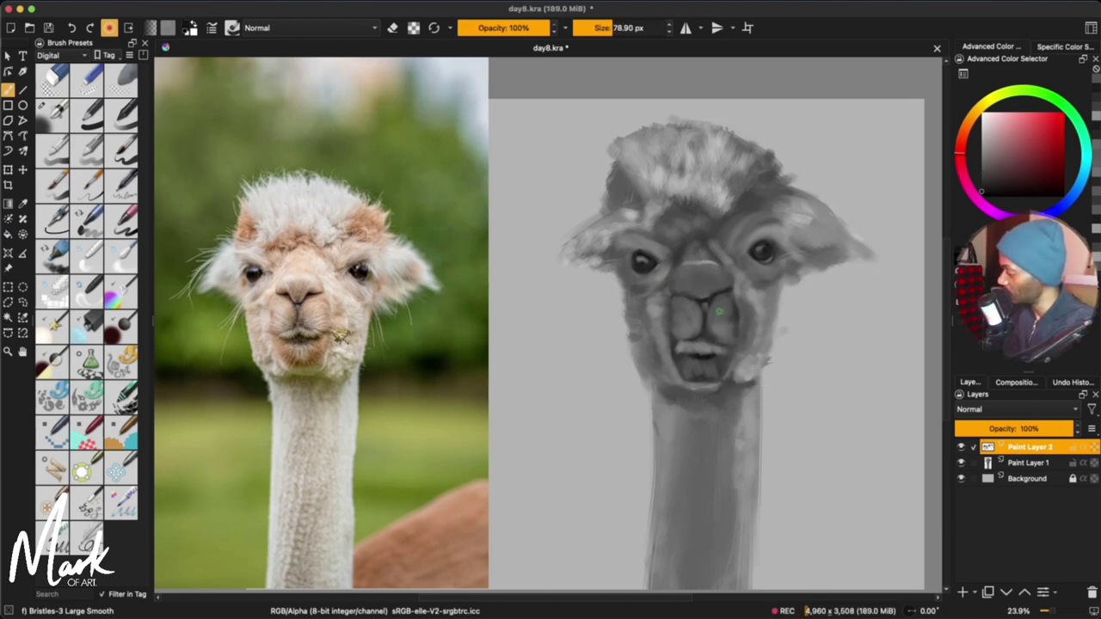
# Step: Redraw the dark nostril line across the lower edge of the nose at about 29 px
pyautogui.press('[')
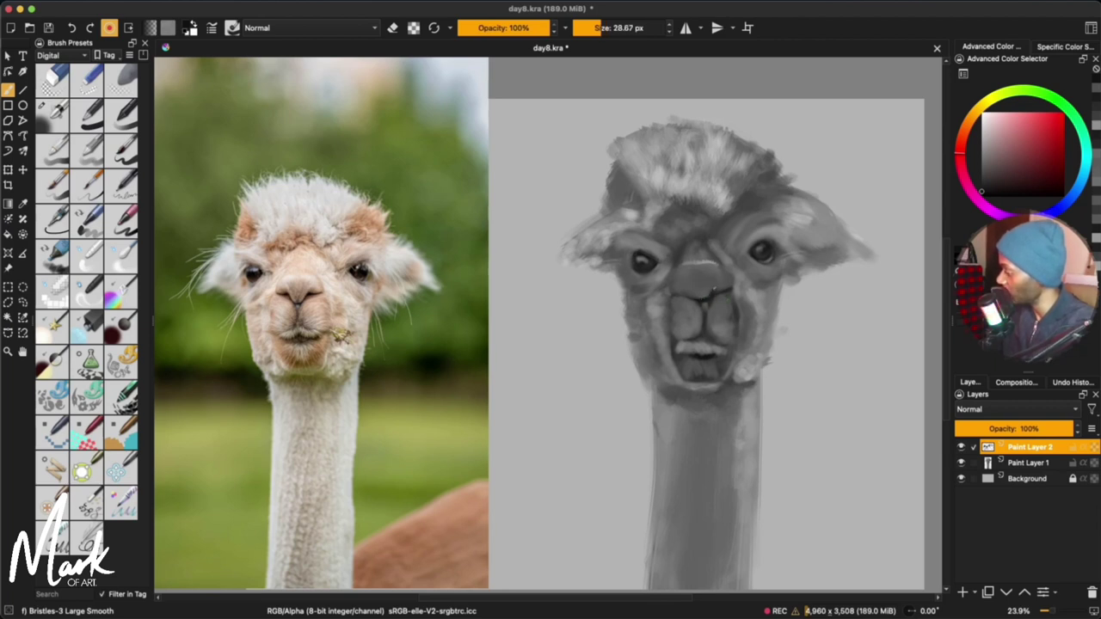
pyautogui.moveTo(669, 284); pyautogui.dragTo(723, 293)
pyautogui.press(']')
pyautogui.press(']')
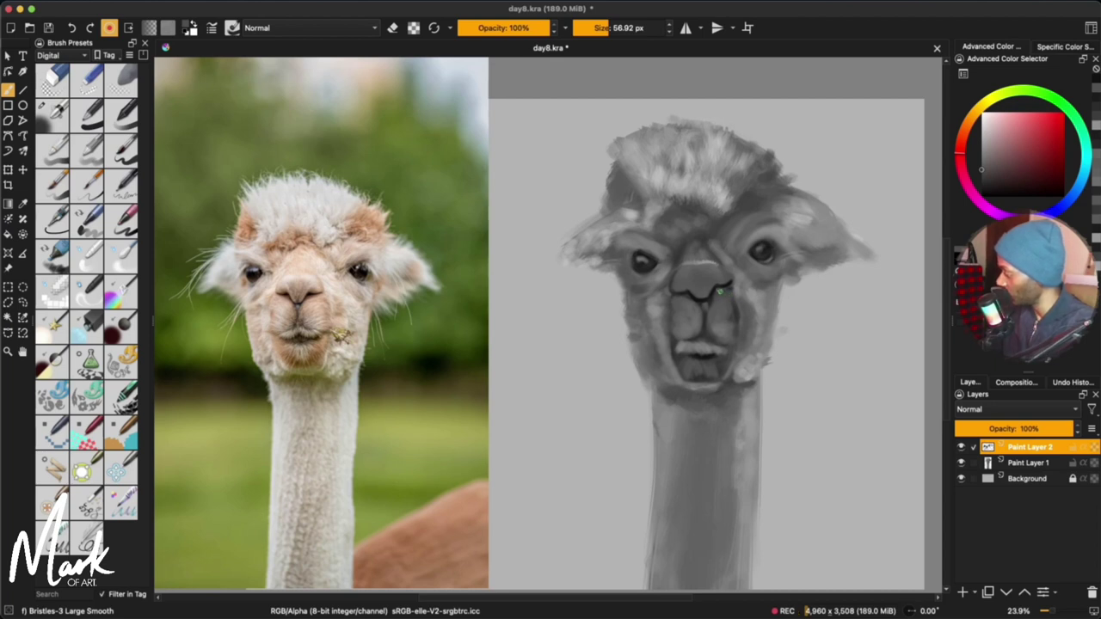
# Step: Lighten the nose pad with sampled lighter grays, using the bristle brush at about 57 px and 83 px
pyautogui.keyDown('ctrl'); pyautogui.click(720, 279); pyautogui.keyUp('ctrl')
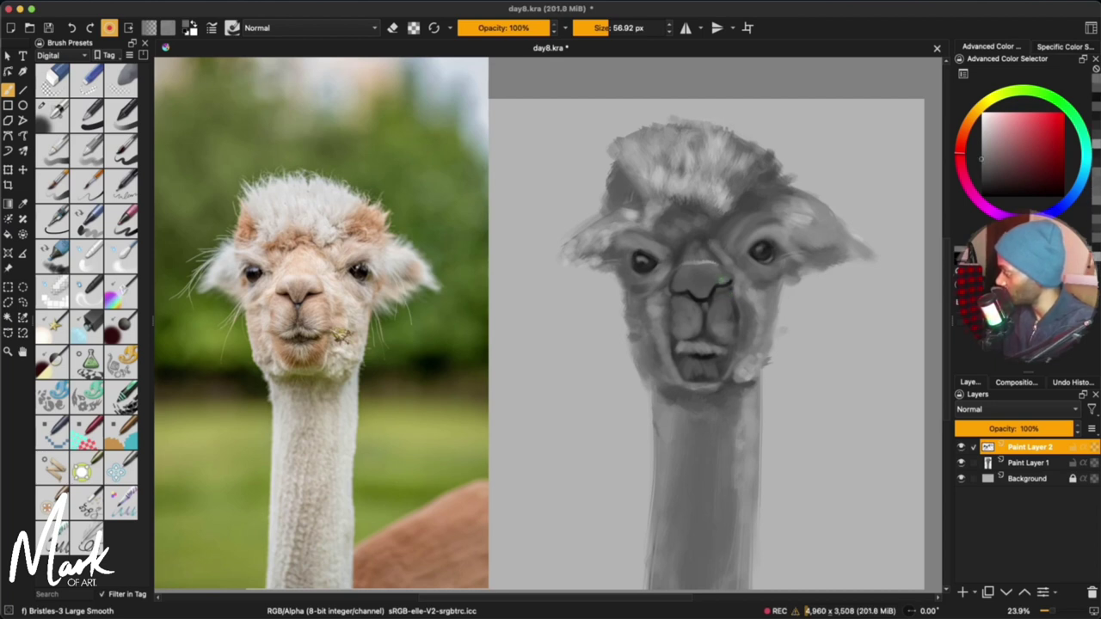
pyautogui.keyDown('ctrl'); pyautogui.click(748, 290); pyautogui.keyUp('ctrl')
pyautogui.press(']')
pyautogui.moveTo(683, 274); pyautogui.dragTo(719, 283)
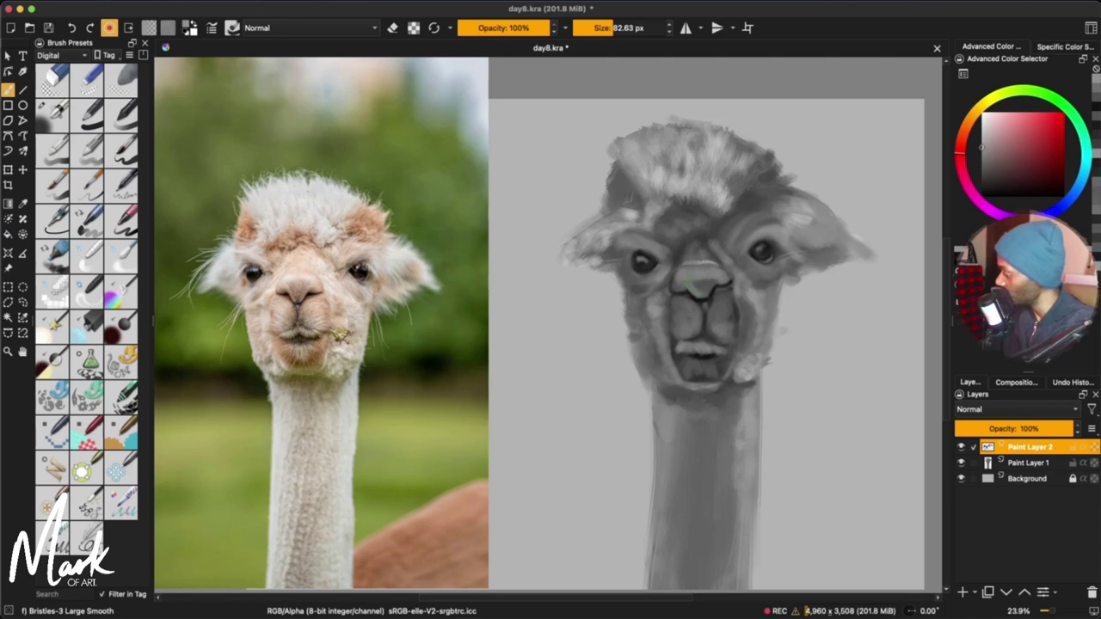
pyautogui.press('[')
pyautogui.keyDown('ctrl'); pyautogui.click(709, 284); pyautogui.keyUp('ctrl')
# Step: Switch to Airbrush Soft and blend the nose into its bridge with sampled grays at about 74 px
pyautogui.press('/')
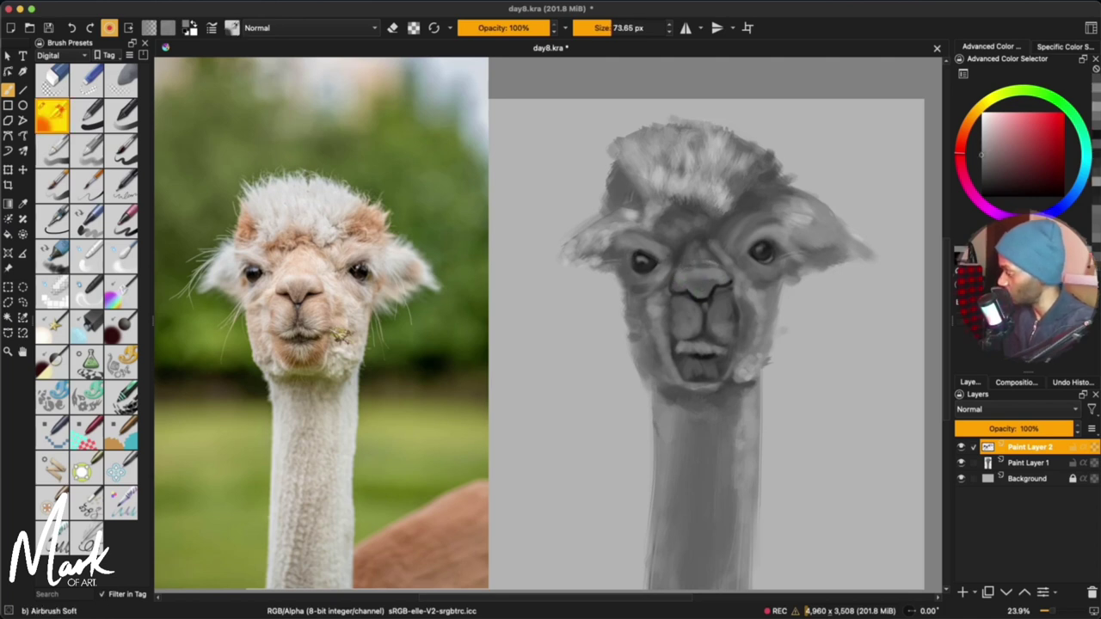
pyautogui.keyDown('ctrl'); pyautogui.click(707, 264); pyautogui.keyUp('ctrl')
pyautogui.keyDown('ctrl'); pyautogui.click(723, 258); pyautogui.keyUp('ctrl')
pyautogui.keyDown('ctrl'); pyautogui.click(706, 249); pyautogui.keyUp('ctrl')
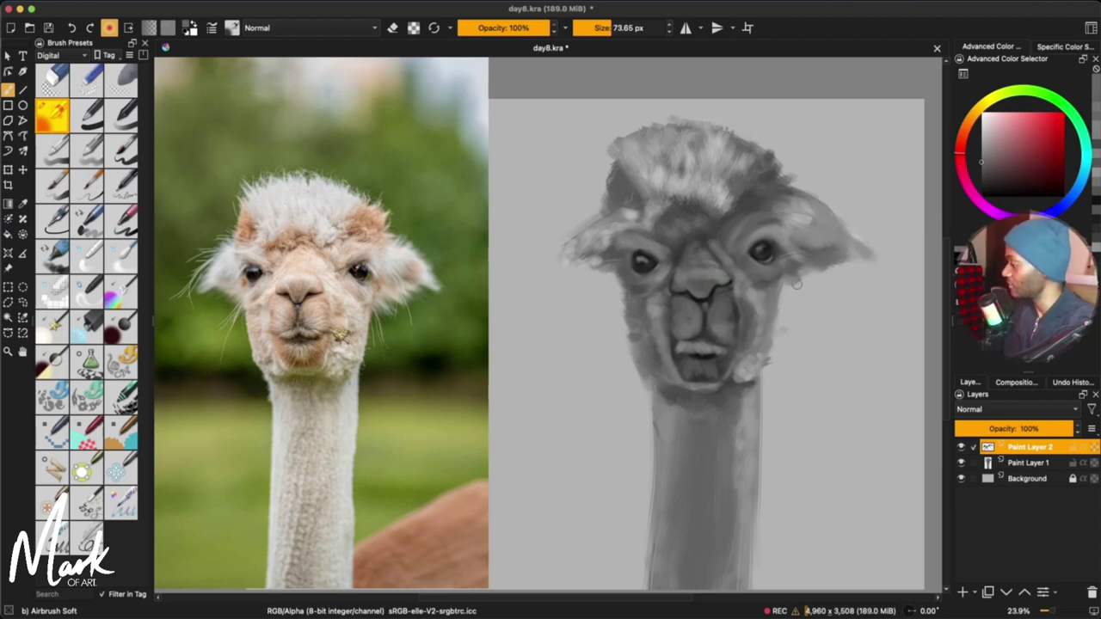
# Step: Airbrush a lighter gray over the head tuft and, with an enlarged brush, down the neck
pyautogui.press('l')
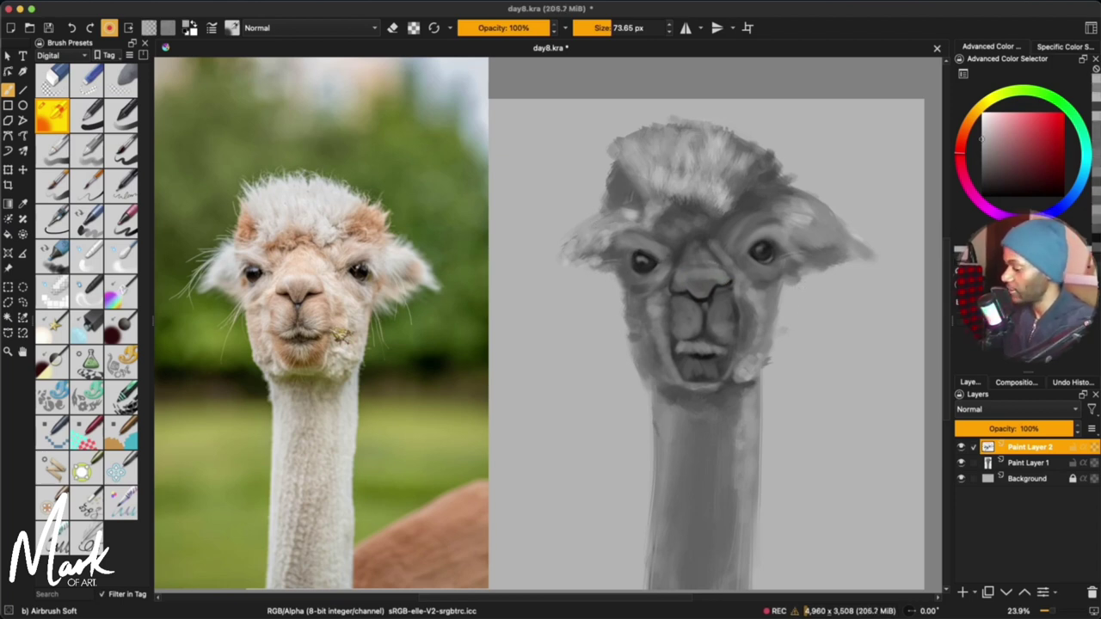
pyautogui.press(']')
pyautogui.press(']')
pyautogui.press(']')
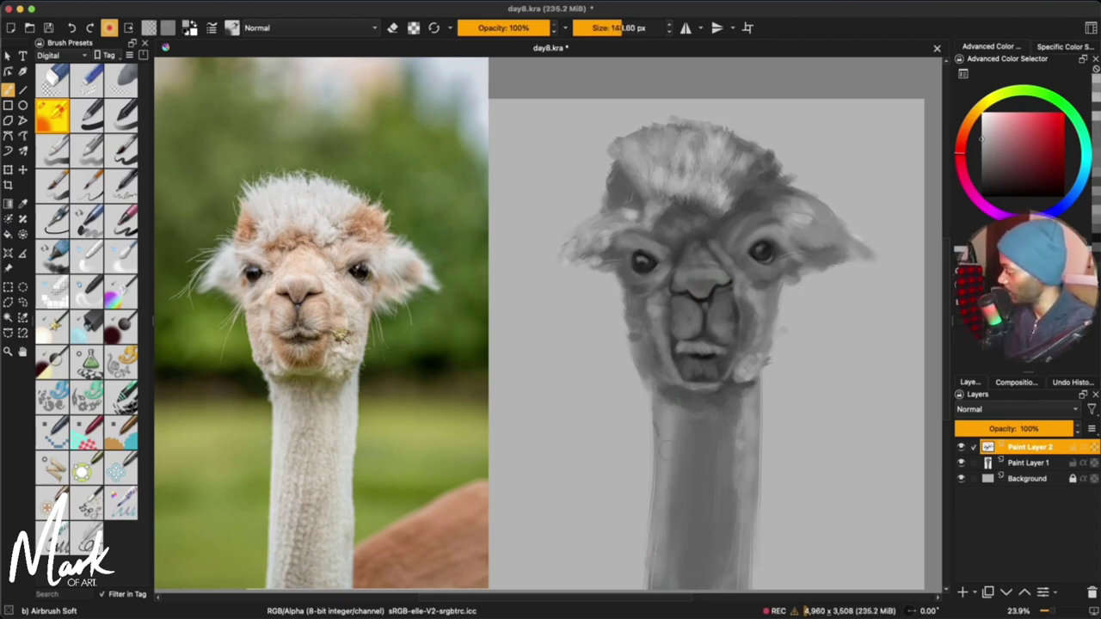
pyautogui.moveTo(738, 395); pyautogui.dragTo(733, 575)
# Step: Dab rows of light fur spots down the neck with Bristles-3 Large Smooth, enlarging it from about 59 px to 114 px
pyautogui.press('/')
pyautogui.moveTo(686, 415); pyautogui.dragTo(663, 540)
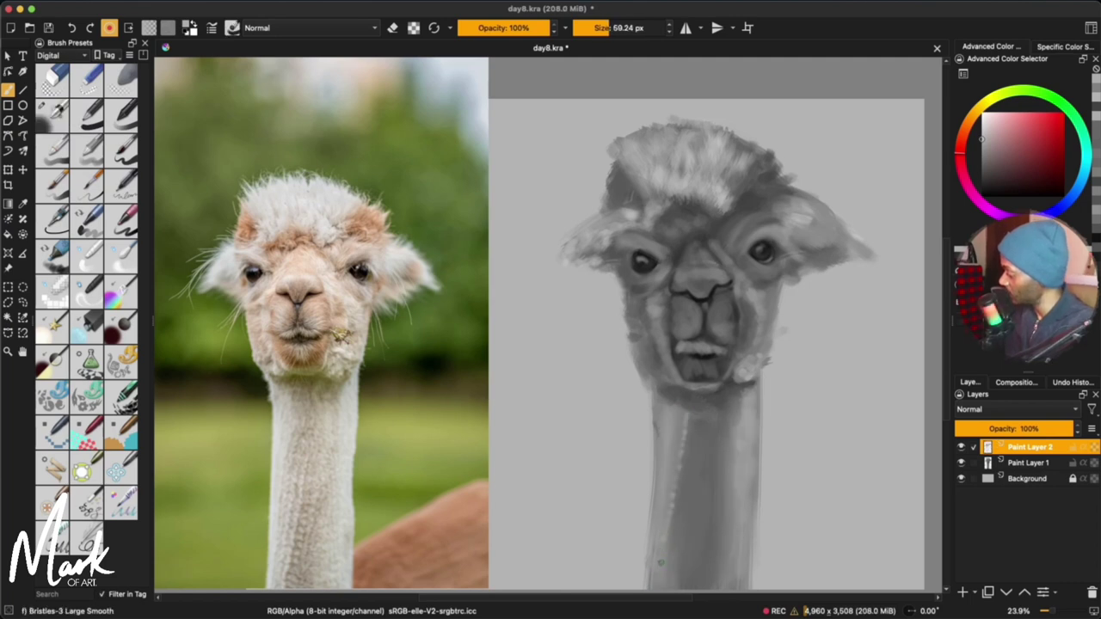
pyautogui.press(']')
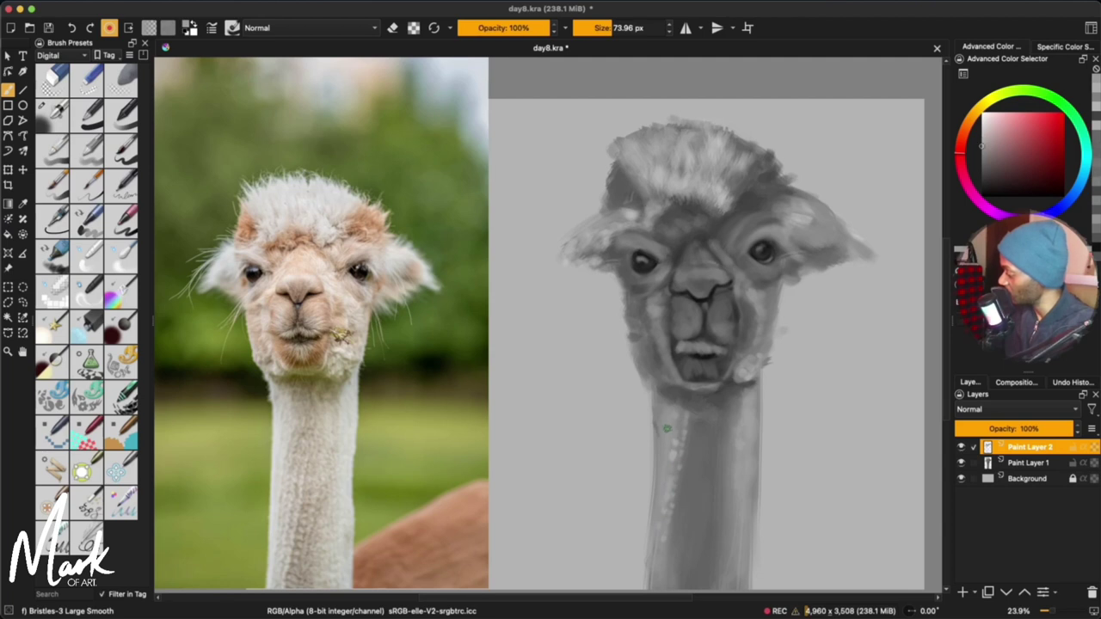
pyautogui.keyDown('ctrl'); pyautogui.click(676, 445); pyautogui.keyUp('ctrl')
pyautogui.click(695, 423)
pyautogui.keyDown('ctrl'); pyautogui.click(676, 416); pyautogui.keyUp('ctrl')
pyautogui.click(693, 435)
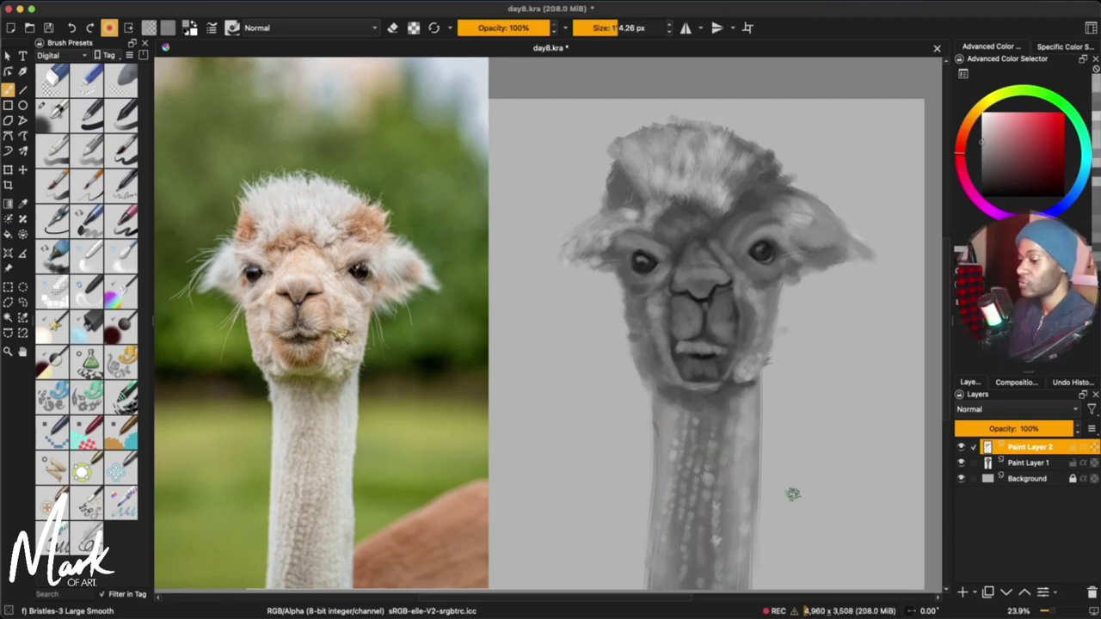
# Step: Check the portrait in mirrored view and merge Paint Layer 2 down into Paint Layer 1
pyautogui.press('m')
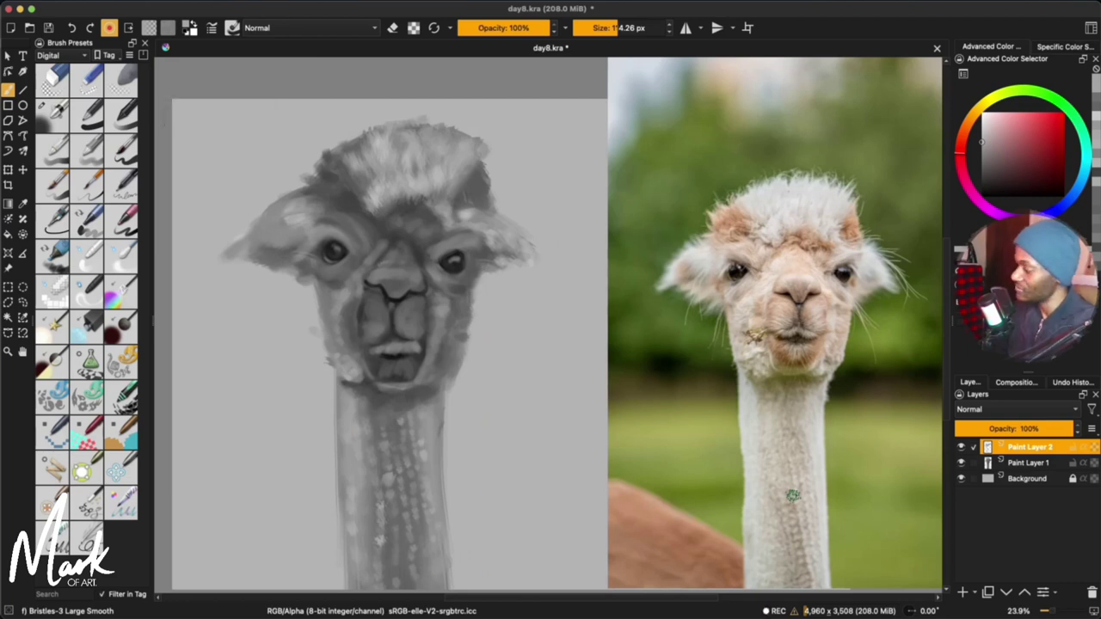
pyautogui.press('m')
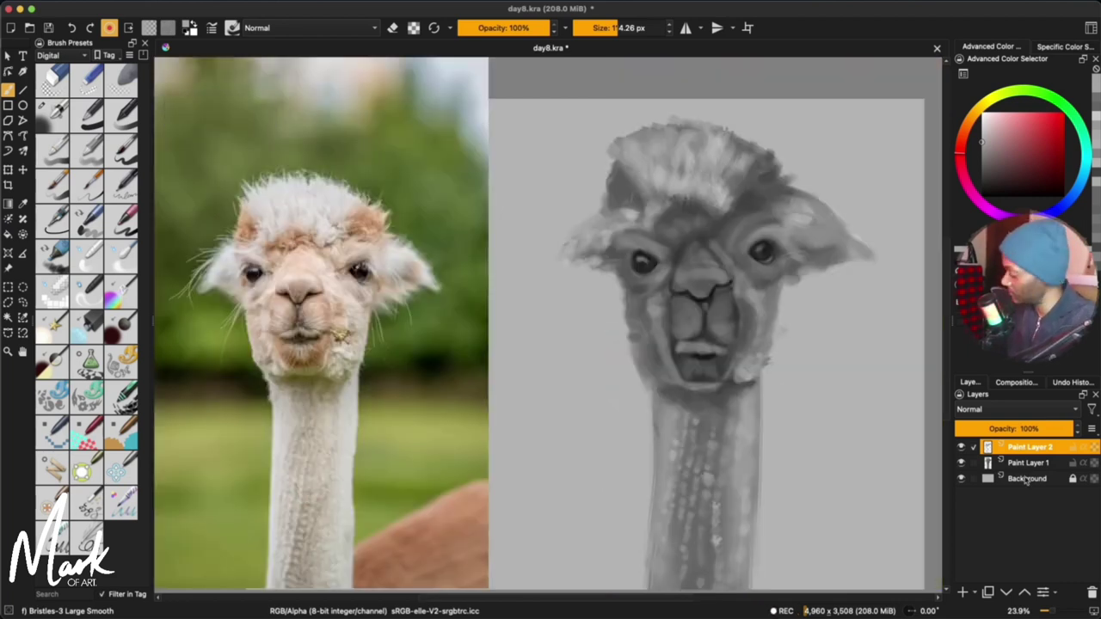
pyautogui.hotkey('ctrl', 'e')
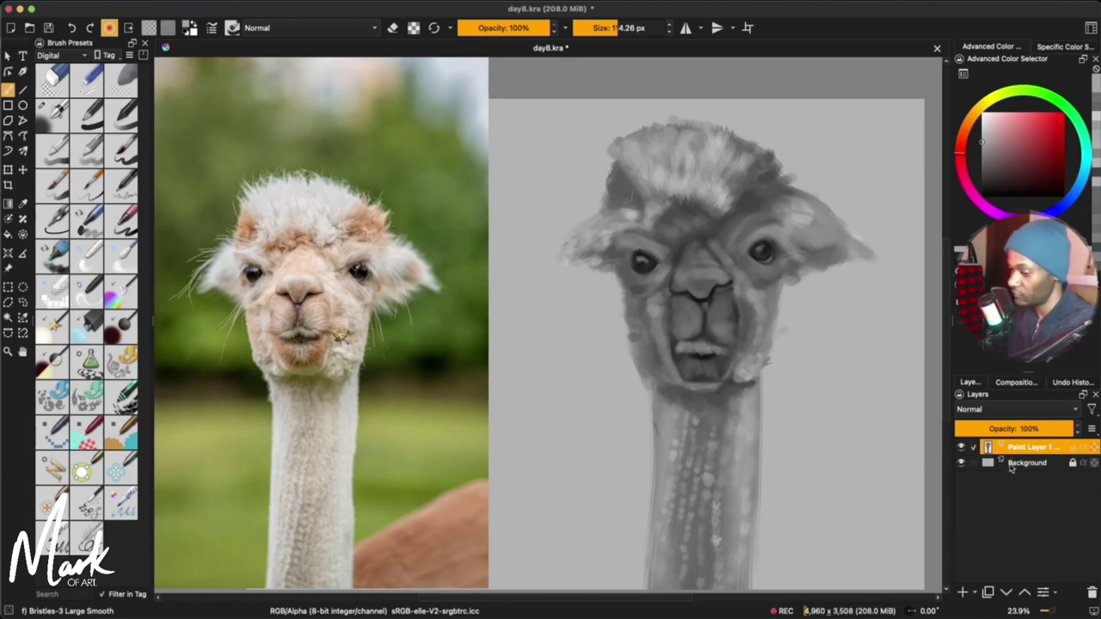
# Step: Reshape the painted alpaca's face and ears with the Transform tool's liquify brush, checking the proportions in mirrored view
pyautogui.hotkey('ctrl', 't')
pyautogui.press('Return')
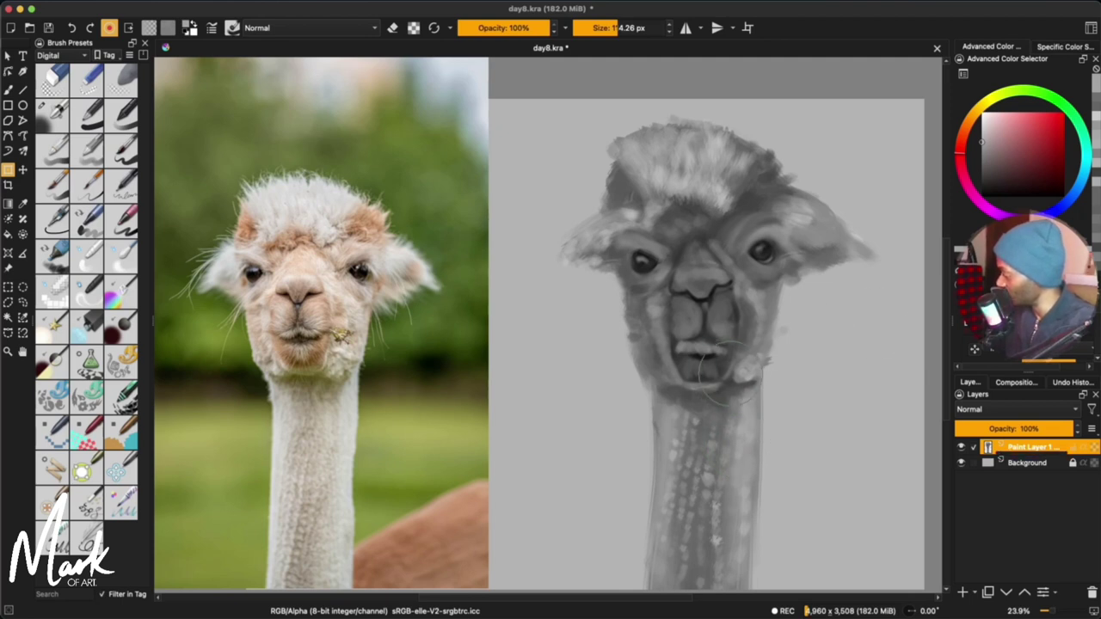
pyautogui.press('b')
pyautogui.hotkey('ctrl', 't')
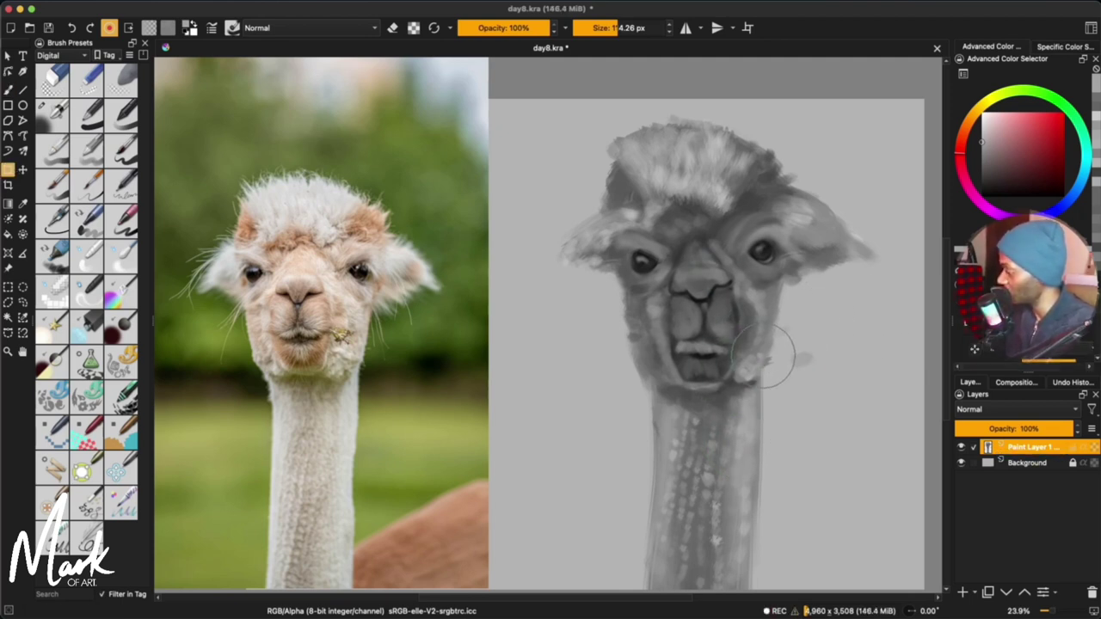
pyautogui.moveTo(755, 358)
pyautogui.keyDown('shift'); pyautogui.mouseDown()
pyautogui.moveTo(858, 238)
pyautogui.moveTo(815, 248)
pyautogui.mouseUp(); pyautogui.keyUp('shift')
pyautogui.press('m')
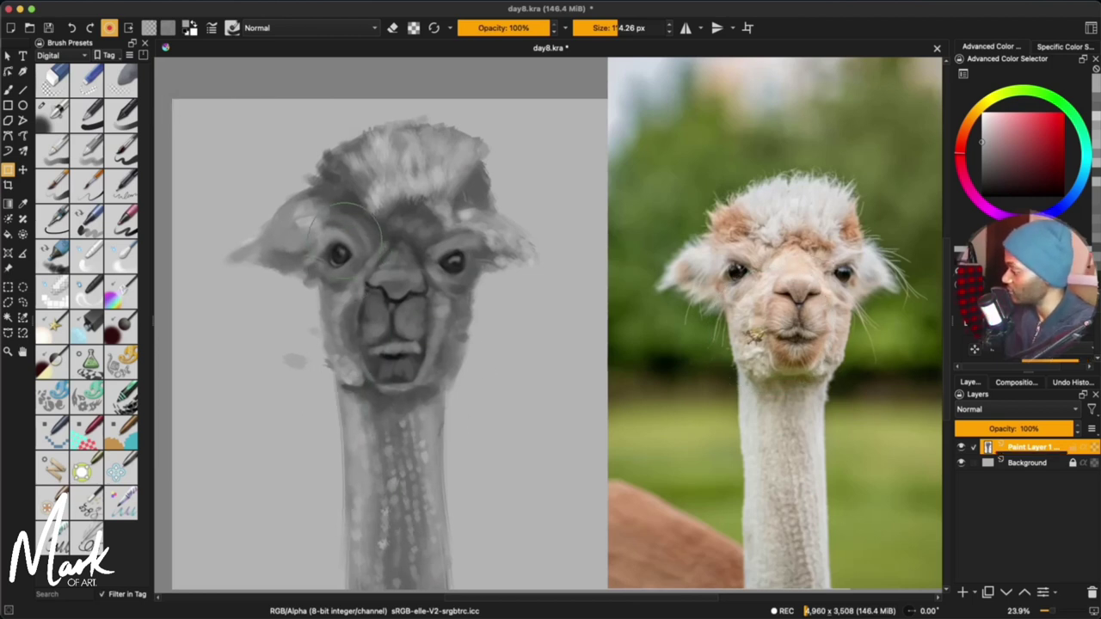
pyautogui.moveTo(359, 260); pyautogui.dragTo(353, 265)
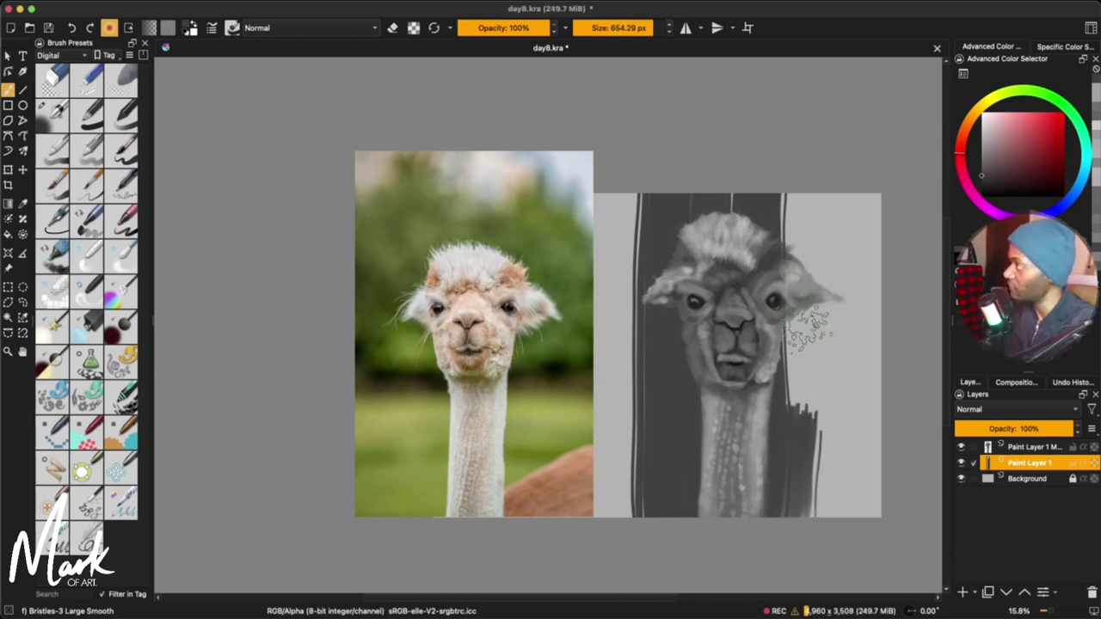
# Step: Fill in the dark gray background behind the alpaca on Paint Layer 1 with a brush of about 654 px, and reselect the alpaca layer
pyautogui.moveTo(809, 327)
pyautogui.mouseDown()
pyautogui.moveTo(794, 450)
pyautogui.moveTo(812, 258)
pyautogui.moveTo(831, 172)
pyautogui.moveTo(841, 253)
pyautogui.moveTo(848, 167)
pyautogui.moveTo(835, 442)
pyautogui.mouseUp()
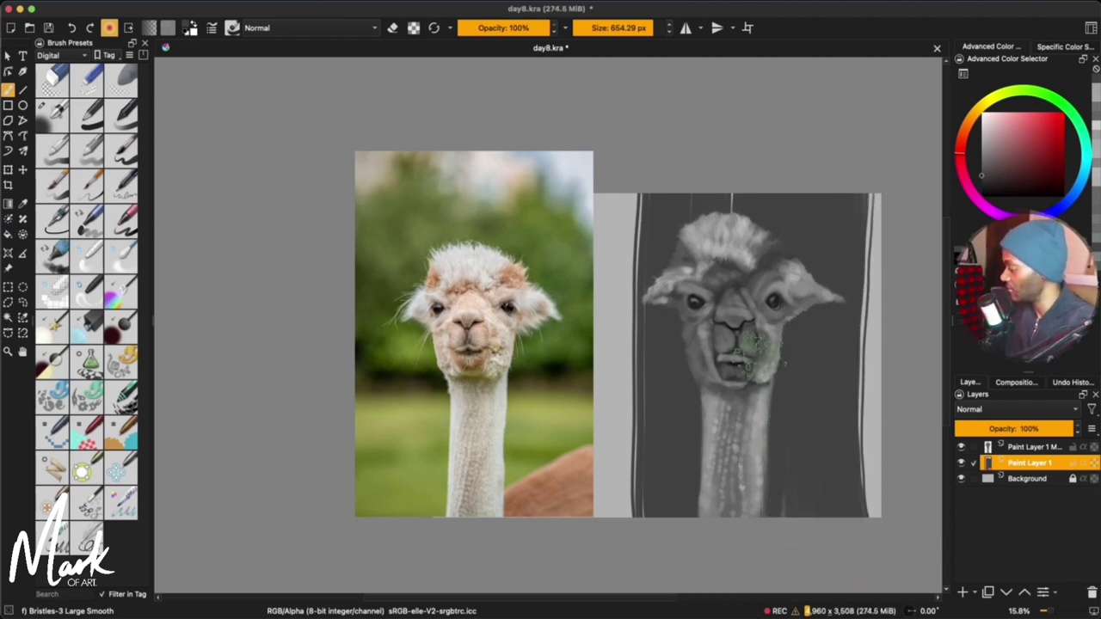
pyautogui.press('pageup')
pyautogui.keyDown('shift'); pyautogui.moveTo(791, 387); pyautogui.dragTo(732, 407); pyautogui.keyUp('shift')
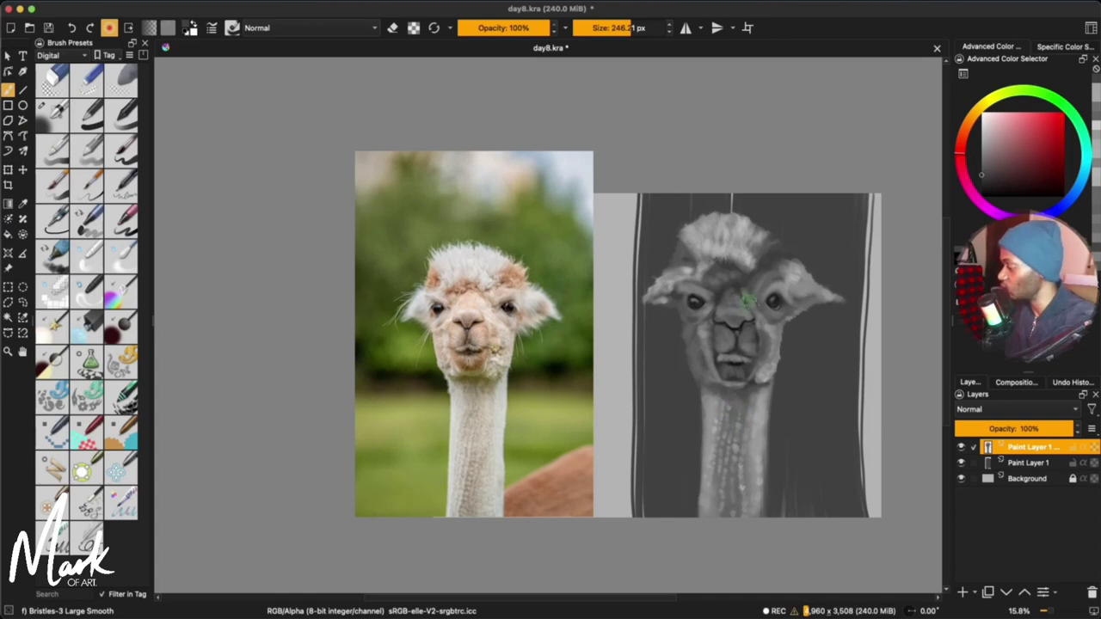
# Step: Add a new paint layer above the alpaca and darken the left-hand eye with Airbrush Soft at about 89 px
pyautogui.scroll(5, 744, 303)
pyautogui.scroll(-2, 750, 338)
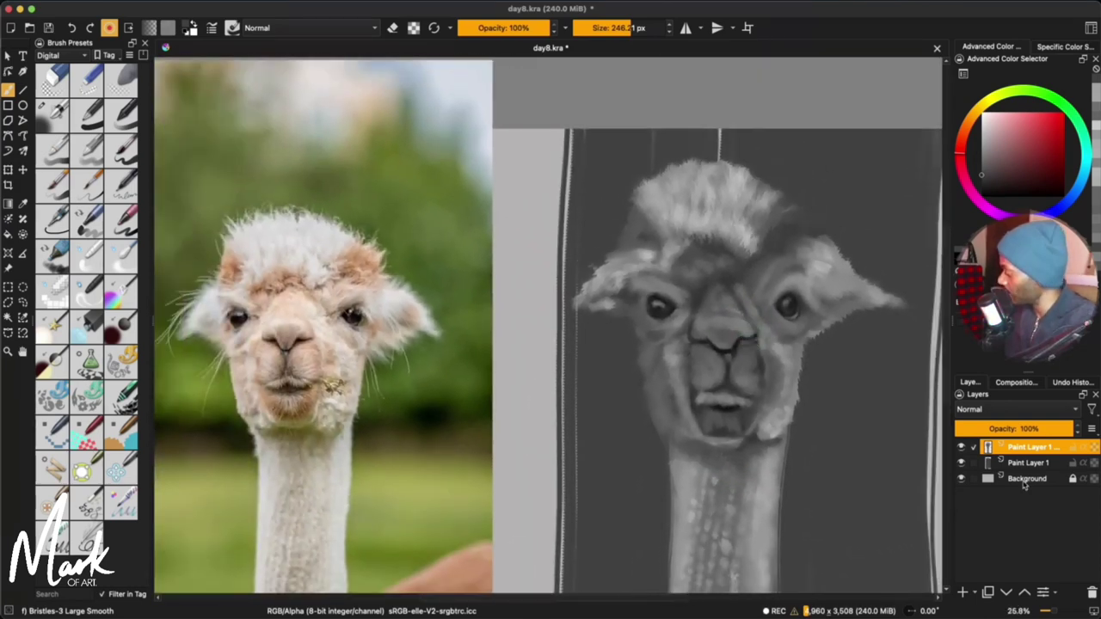
pyautogui.click(964, 594)
pyautogui.press('/')
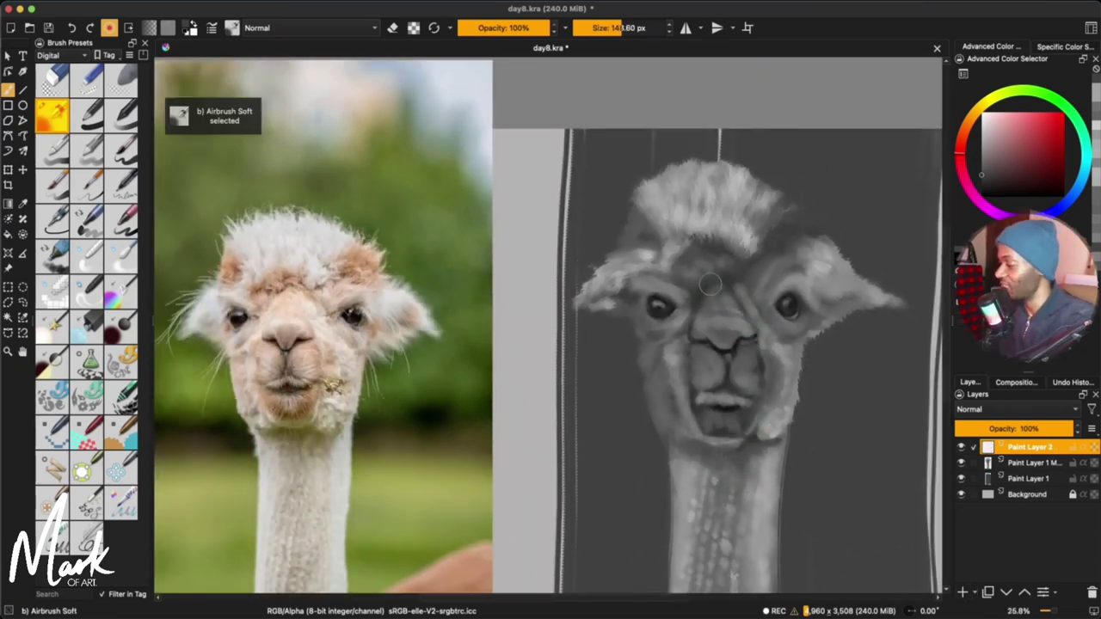
pyautogui.keyDown('ctrl'); pyautogui.click(659, 308); pyautogui.keyUp('ctrl')
pyautogui.keyDown('shift'); pyautogui.moveTo(666, 309); pyautogui.dragTo(657, 310); pyautogui.keyUp('shift')
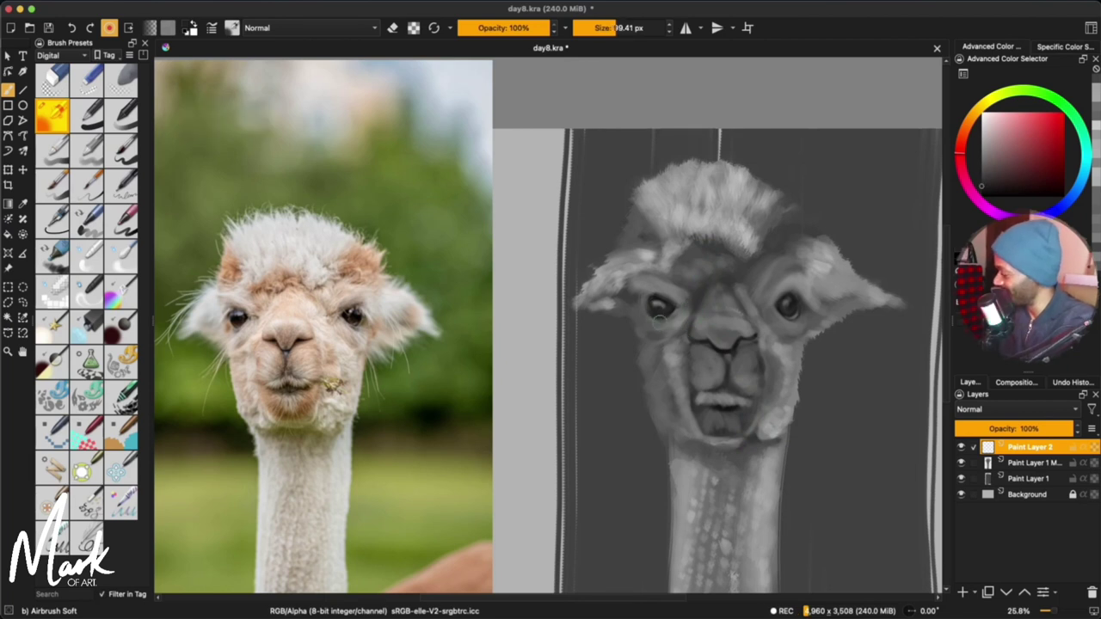
pyautogui.press('[')
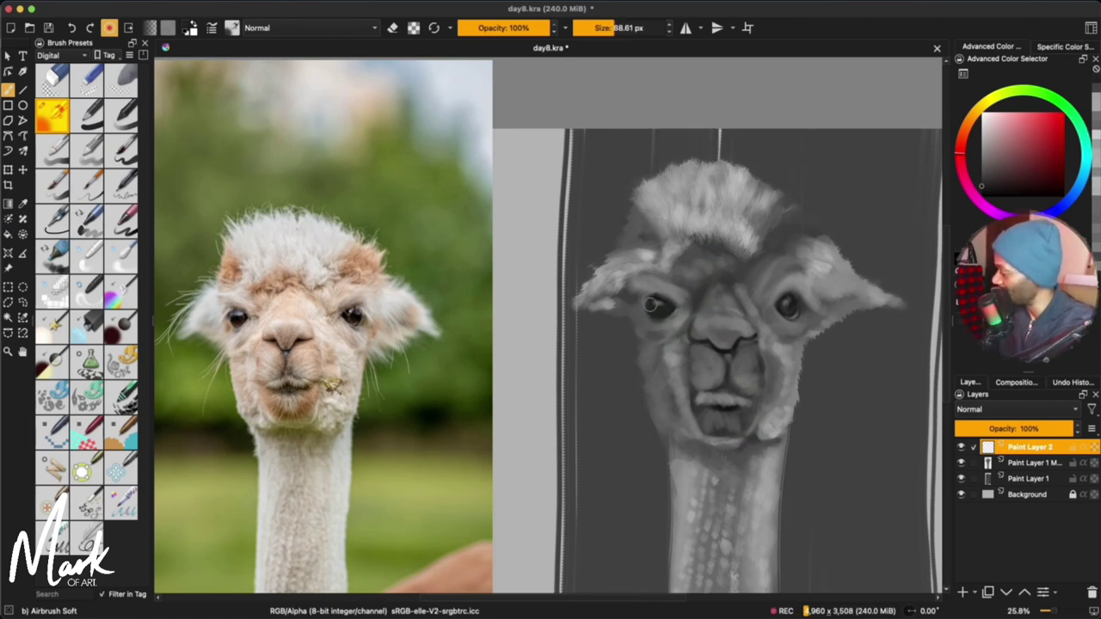
# Step: Blend the fur around the left-hand eye, nose bridge and muzzle with sampled grays, using an airbrush of about 70 px
pyautogui.keyDown('ctrl'); pyautogui.click(640, 302); pyautogui.keyUp('ctrl')
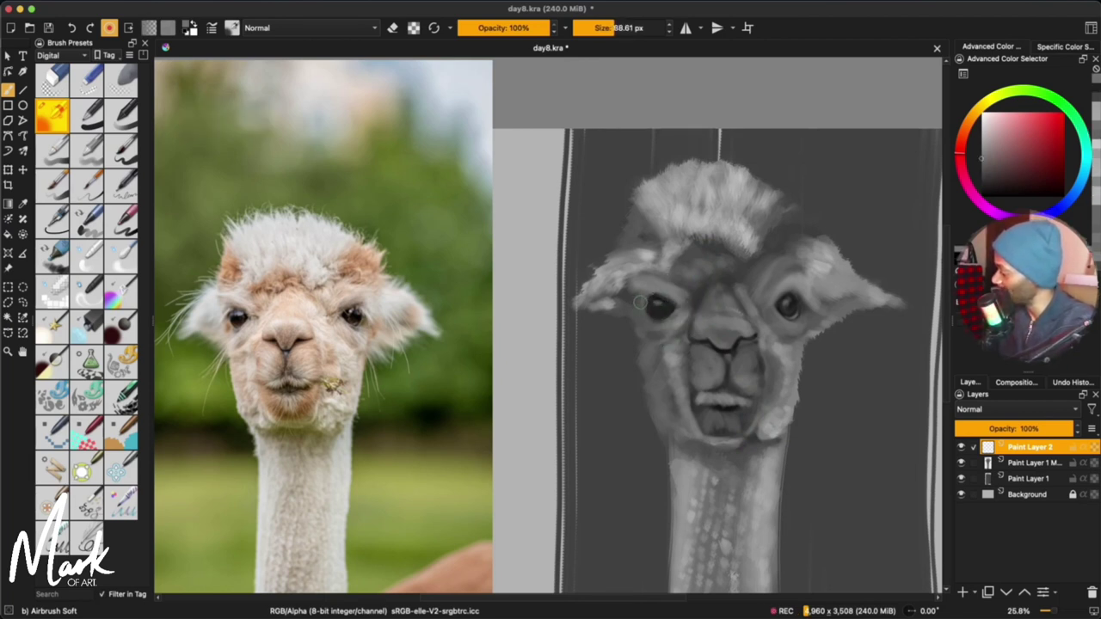
pyautogui.keyDown('ctrl'); pyautogui.click(685, 302); pyautogui.keyUp('ctrl')
pyautogui.moveTo(688, 298)
pyautogui.mouseDown()
pyautogui.moveTo(697, 304)
pyautogui.moveTo(672, 348)
pyautogui.mouseUp()
pyautogui.keyDown('ctrl'); pyautogui.click(702, 305); pyautogui.keyUp('ctrl')
pyautogui.keyDown('ctrl'); pyautogui.click(692, 299); pyautogui.keyUp('ctrl')
pyautogui.keyDown('ctrl'); pyautogui.click(713, 324); pyautogui.keyUp('ctrl')
pyautogui.keyDown('ctrl'); pyautogui.click(710, 380); pyautogui.keyUp('ctrl')
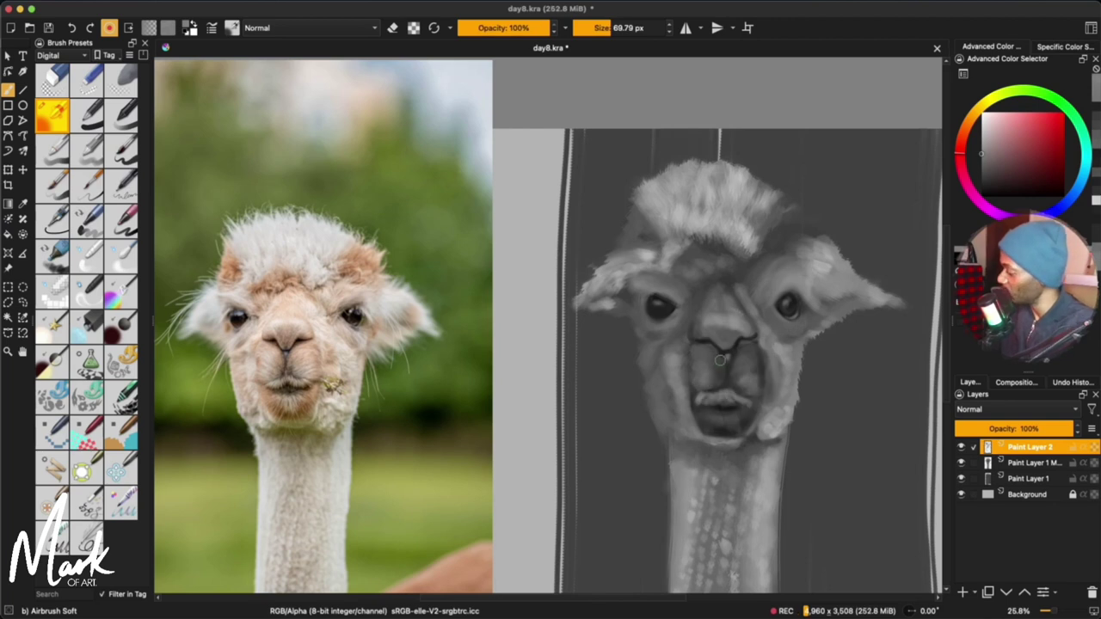
# Step: Merge Paint Layer 2 with the alpaca layer below and airbrush the neck's right edge at about 61 px
pyautogui.keyDown('ctrl'); pyautogui.click(1035, 462); pyautogui.keyUp('ctrl')
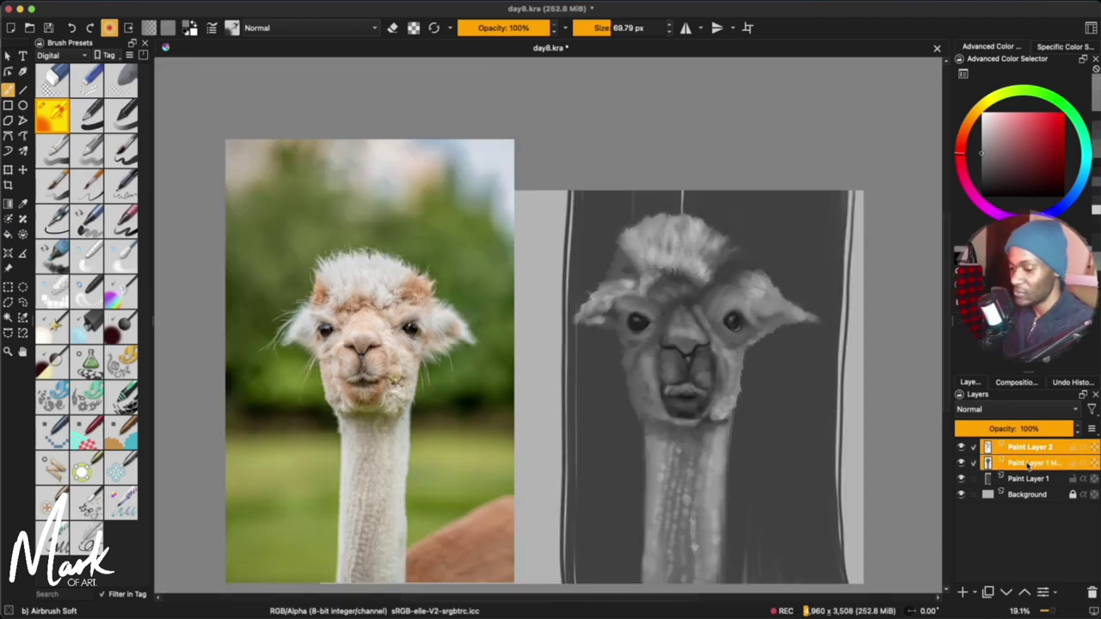
pyautogui.hotkey('ctrl', 'e')
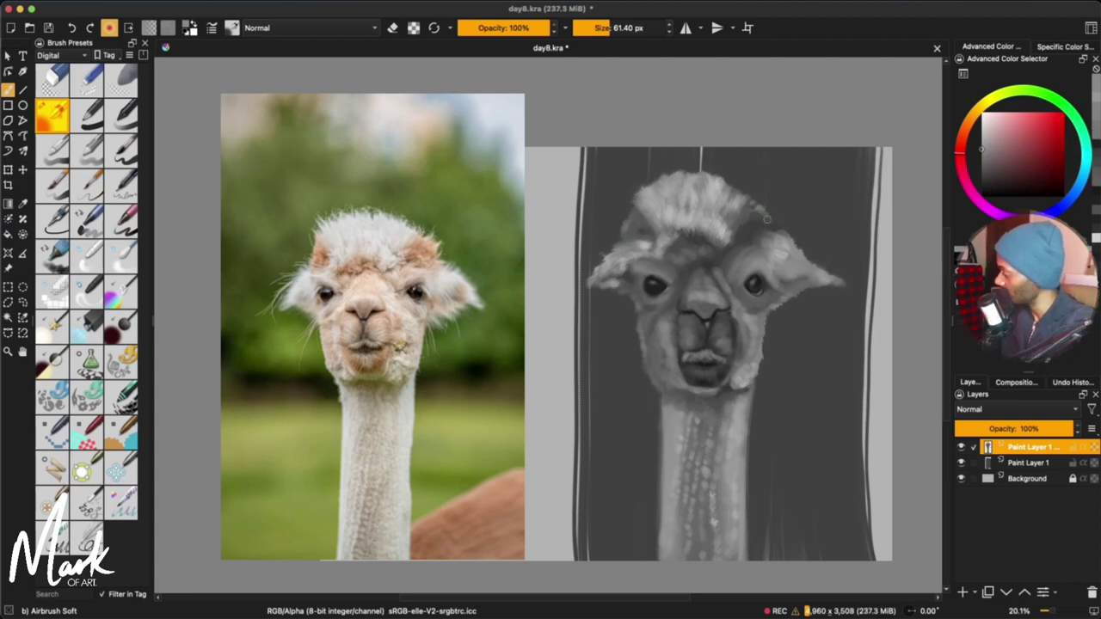
pyautogui.moveTo(748, 394); pyautogui.dragTo(747, 499)
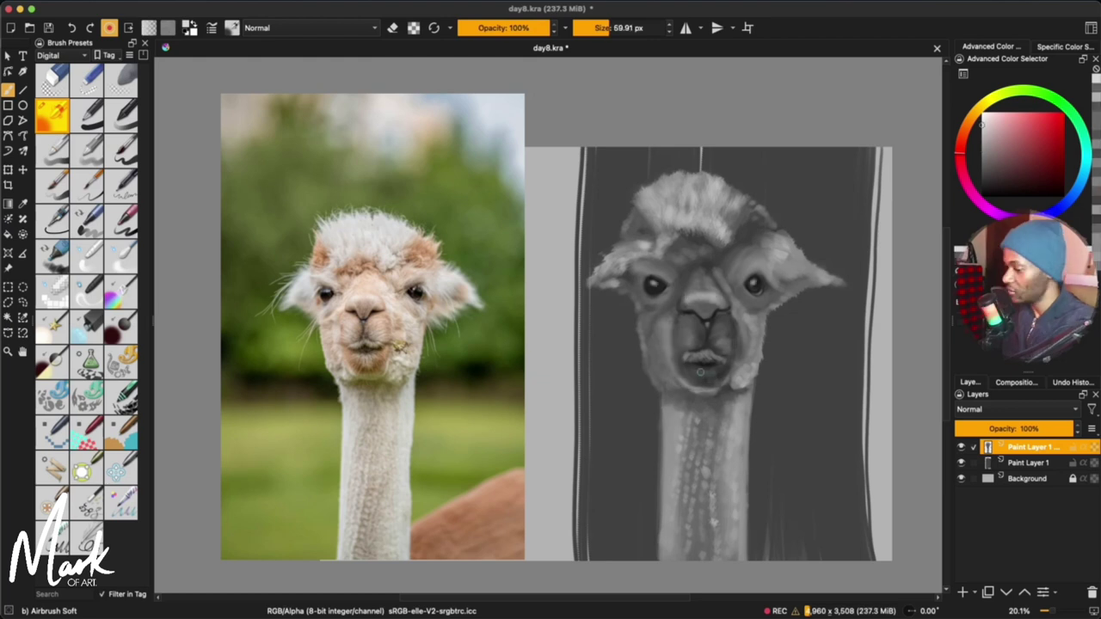
# Step: Switch to Bristles-3 Large Smooth and add a clipping group to the alpaca layer, with its mask layer's blending mode set to Color
pyautogui.press('/')
pyautogui.keyDown('ctrl'); pyautogui.click(661, 337); pyautogui.keyUp('ctrl')
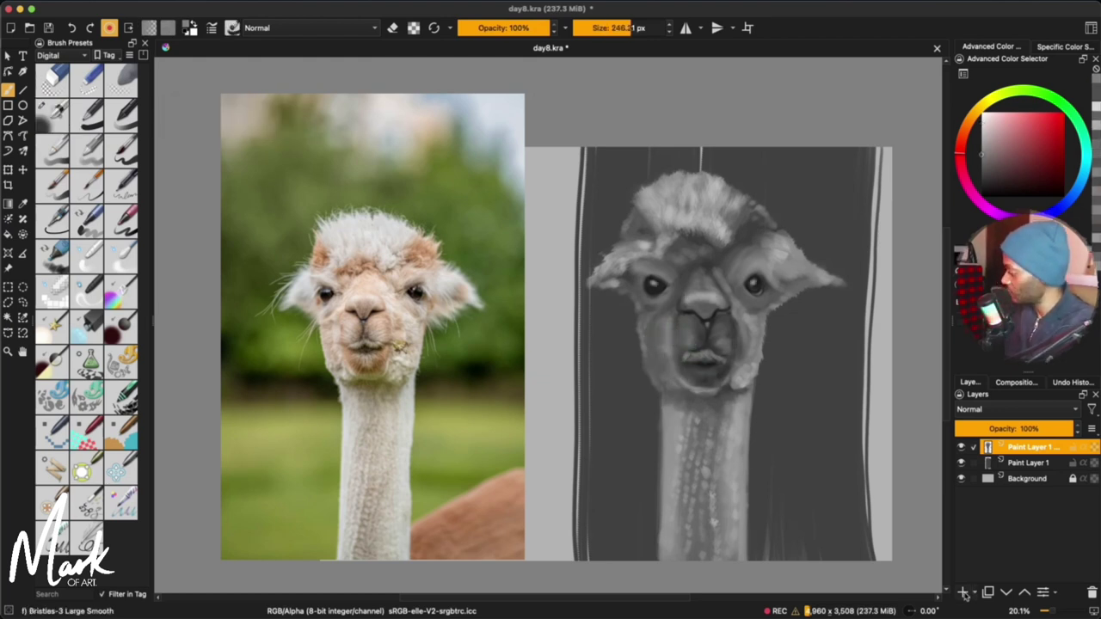
pyautogui.click(963, 592)
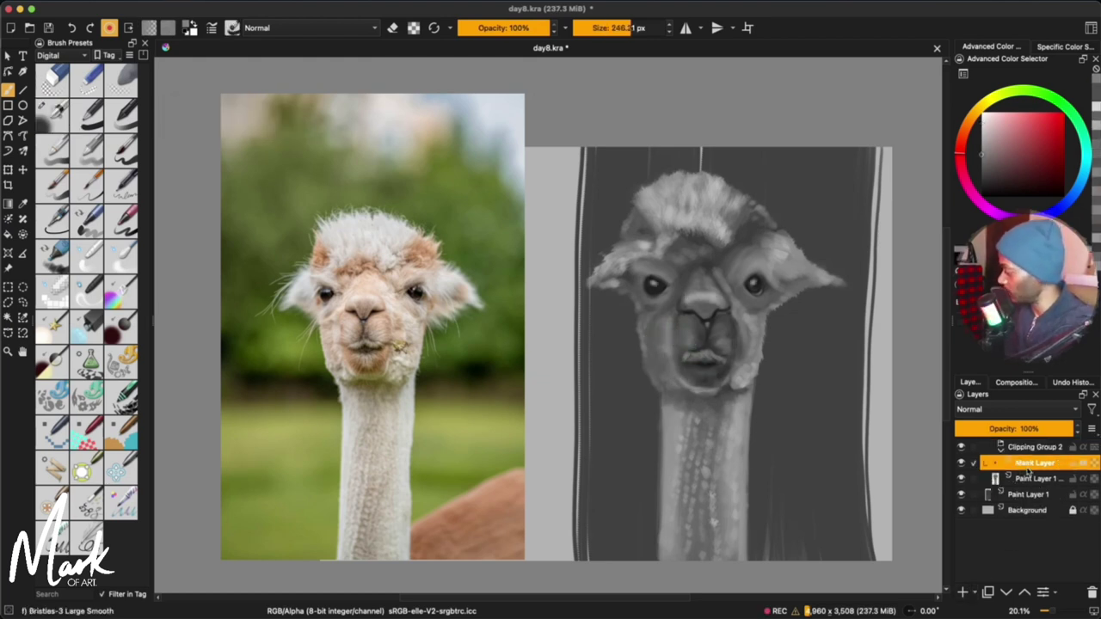
pyautogui.click(1014, 410)
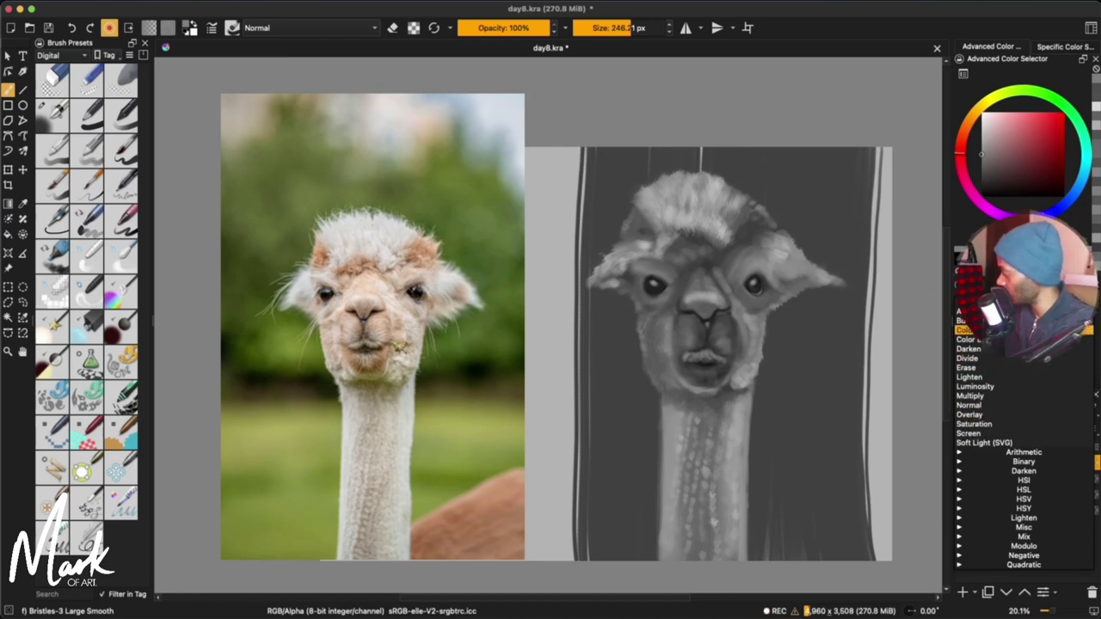
pyautogui.click(1015, 329)
# Step: Tint the muzzle and the patches beside the head tuft brown, sampled from the reference, with the brush opacity lowered to 57%
pyautogui.keyDown('ctrl'); pyautogui.click(385, 360); pyautogui.keyUp('ctrl')
pyautogui.moveTo(693, 378)
pyautogui.mouseDown()
pyautogui.moveTo(707, 365)
pyautogui.moveTo(708, 379)
pyautogui.mouseUp()
pyautogui.press('super+z')
pyautogui.click(520, 27)
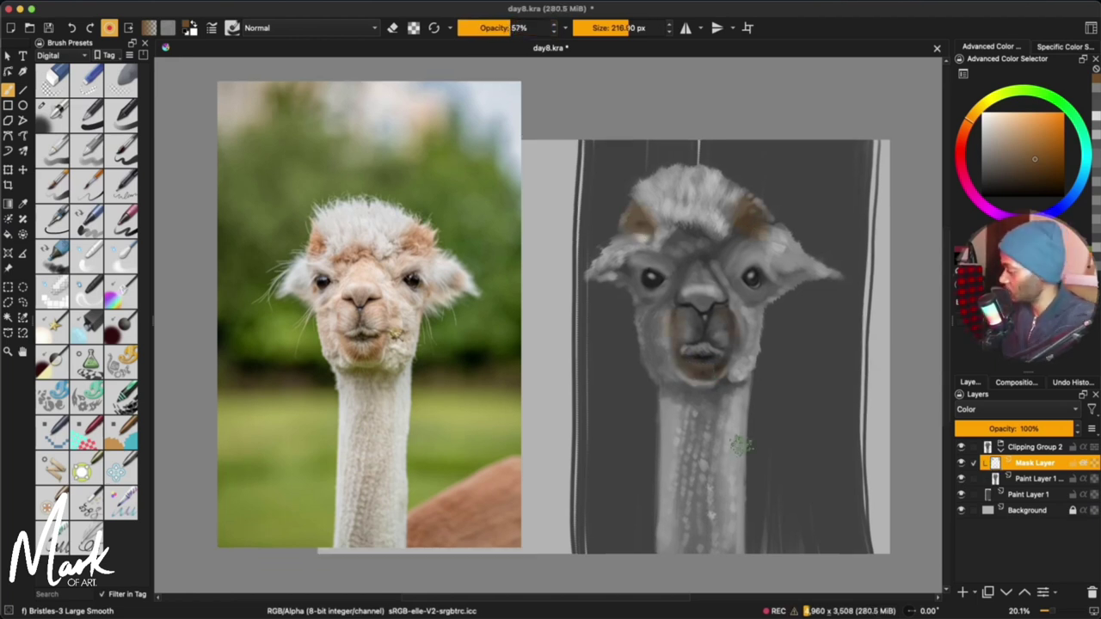
# Step: Enlarge the brush to about 258 px and tint the neck, cheeks and forehead with brown and cream tones sampled from the reference
pyautogui.press(']')
pyautogui.scroll(-2, 745, 448)
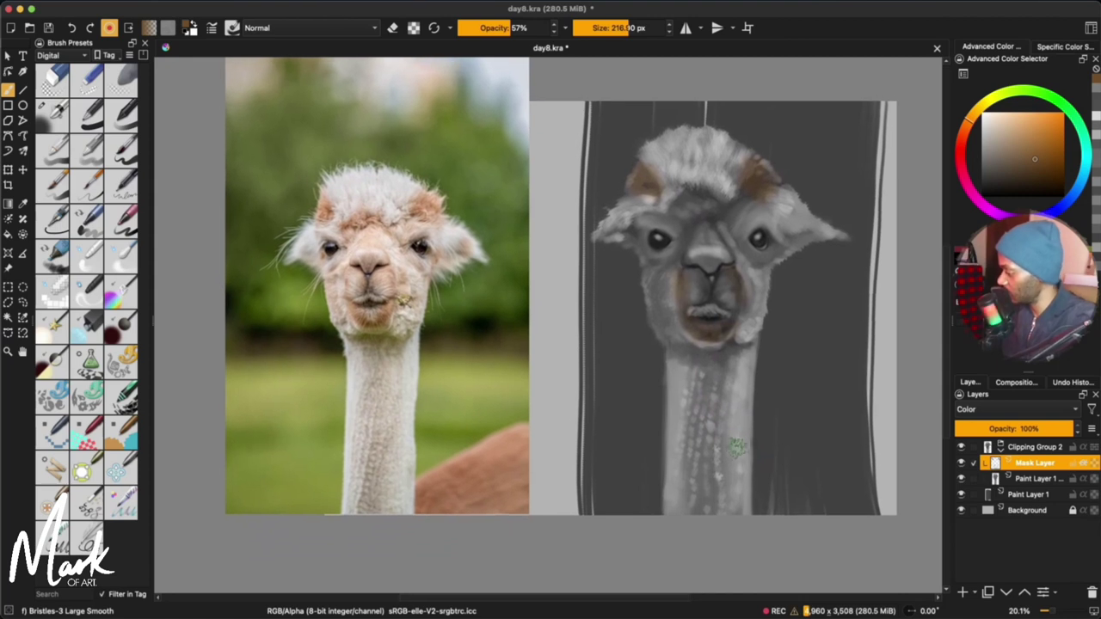
pyautogui.scroll(2, 722, 434)
pyautogui.moveTo(718, 424); pyautogui.dragTo(716, 522)
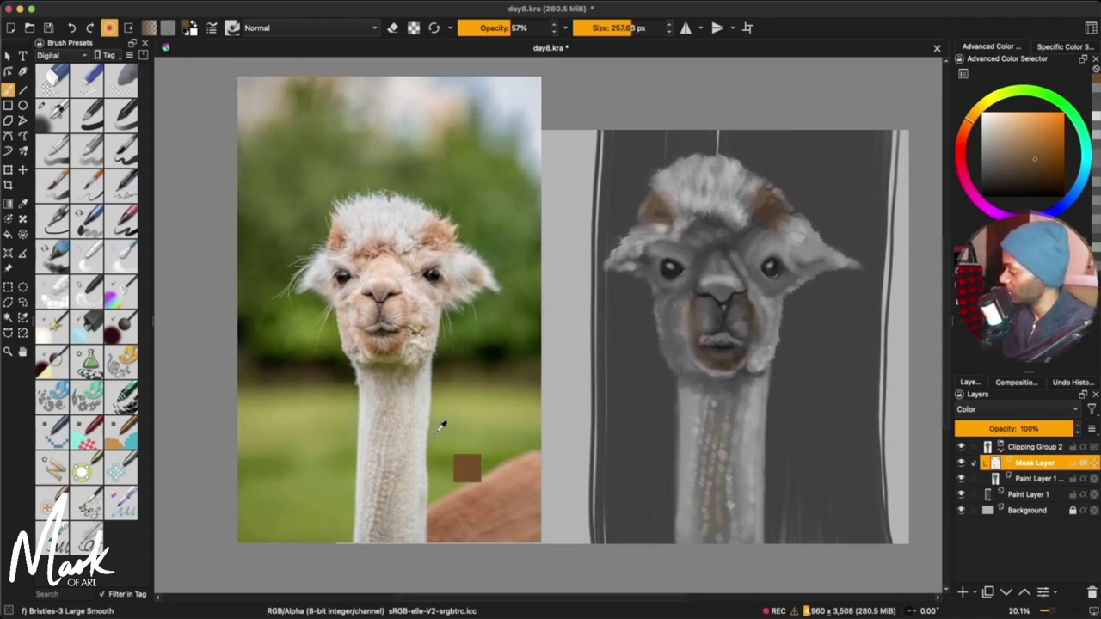
pyautogui.keyDown('ctrl'); pyautogui.click(429, 396); pyautogui.keyUp('ctrl')
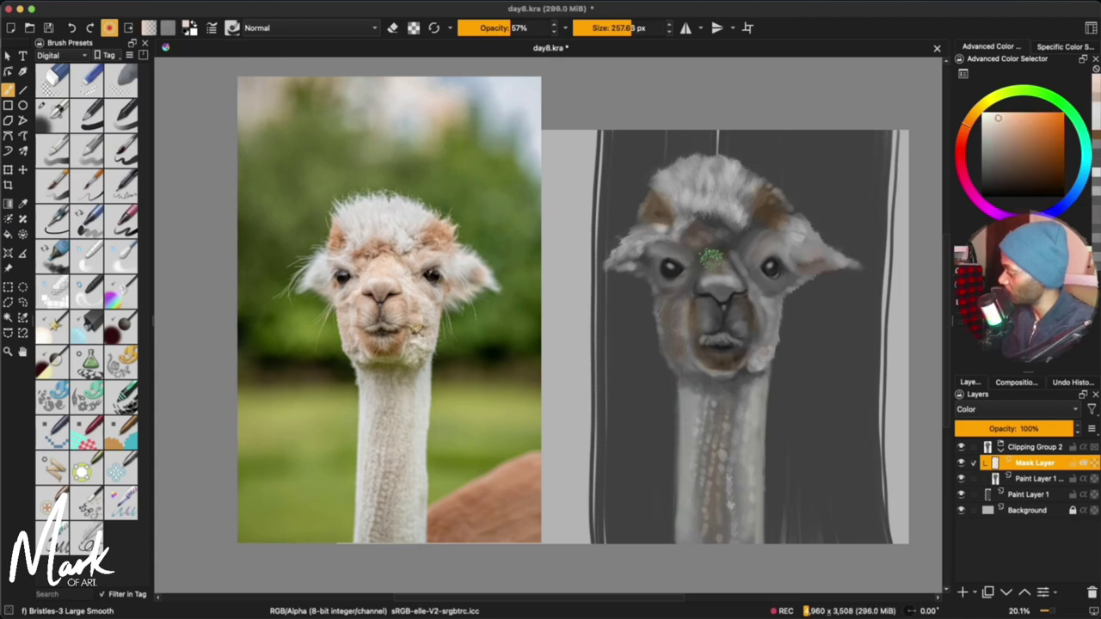
pyautogui.moveTo(710, 258); pyautogui.dragTo(720, 275)
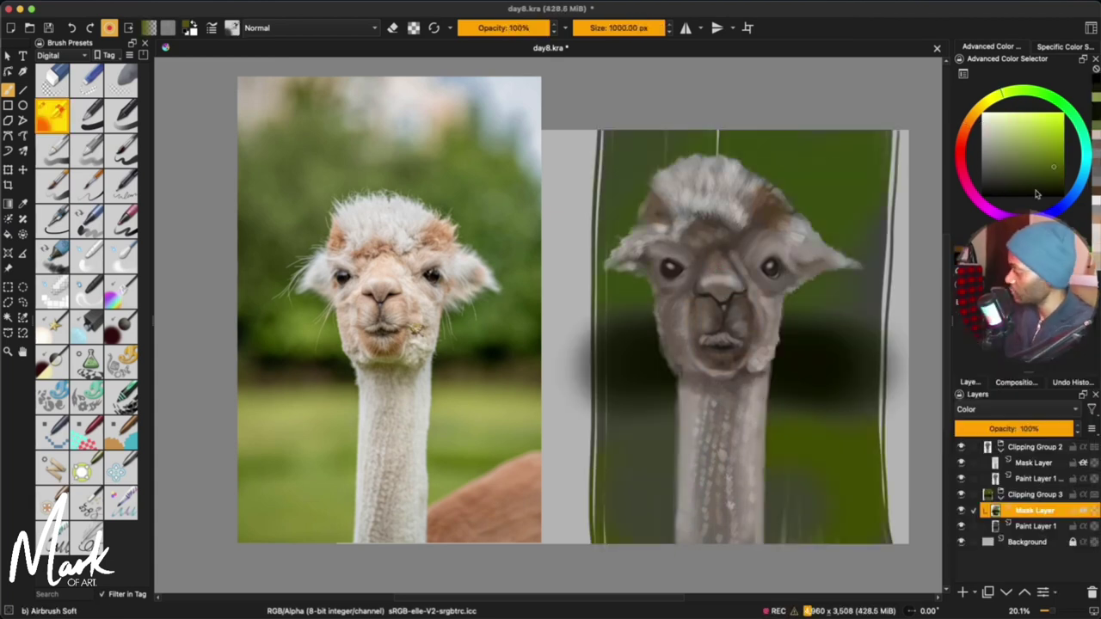
# Step: Airbrush a pale blue-green sky behind the head and brighter greens beside the face and neck, using a 1000 px brush
pyautogui.moveTo(1073, 166)
pyautogui.mouseDown()
pyautogui.moveTo(1084, 161)
pyautogui.moveTo(994, 119)
pyautogui.mouseUp()
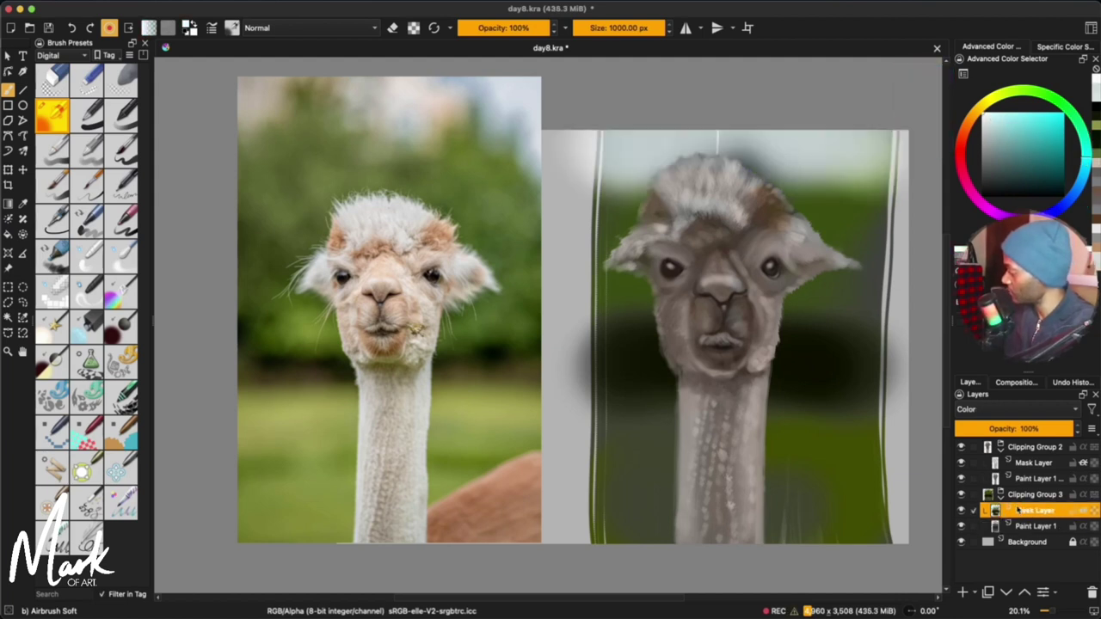
pyautogui.keyDown('ctrl'); pyautogui.click(621, 333); pyautogui.keyUp('ctrl')
pyautogui.moveTo(622, 334)
pyautogui.mouseDown()
pyautogui.moveTo(626, 320)
pyautogui.moveTo(619, 333)
pyautogui.moveTo(641, 335)
pyautogui.mouseUp()
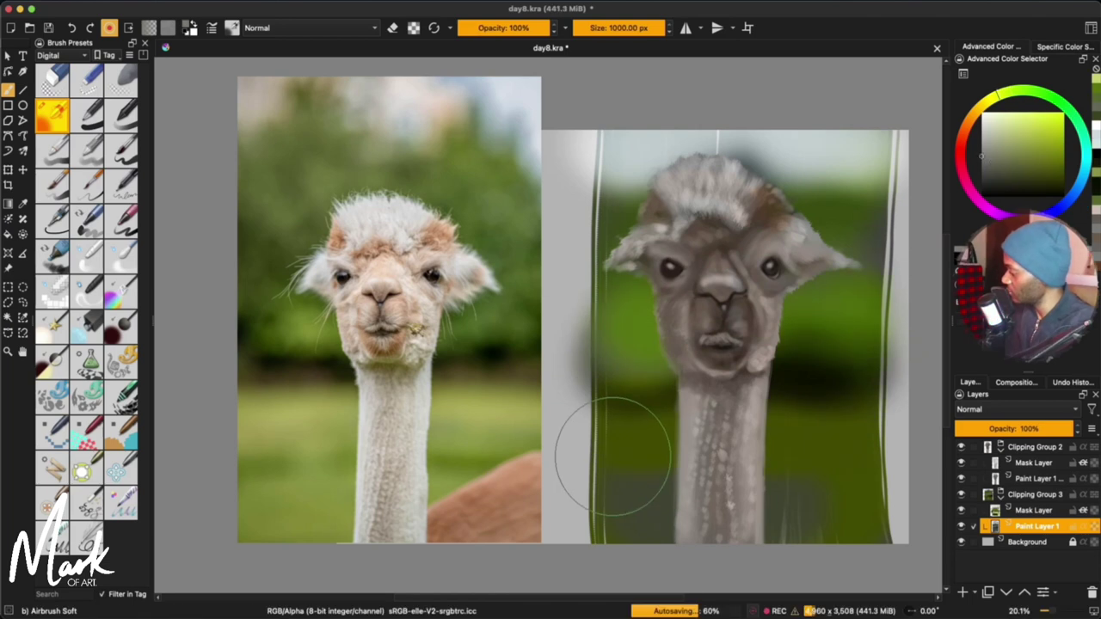
pyautogui.moveTo(853, 460)
pyautogui.mouseDown()
pyautogui.moveTo(775, 446)
pyautogui.moveTo(890, 469)
pyautogui.moveTo(868, 477)
pyautogui.moveTo(893, 559)
pyautogui.moveTo(842, 559)
pyautogui.moveTo(864, 533)
pyautogui.mouseUp()
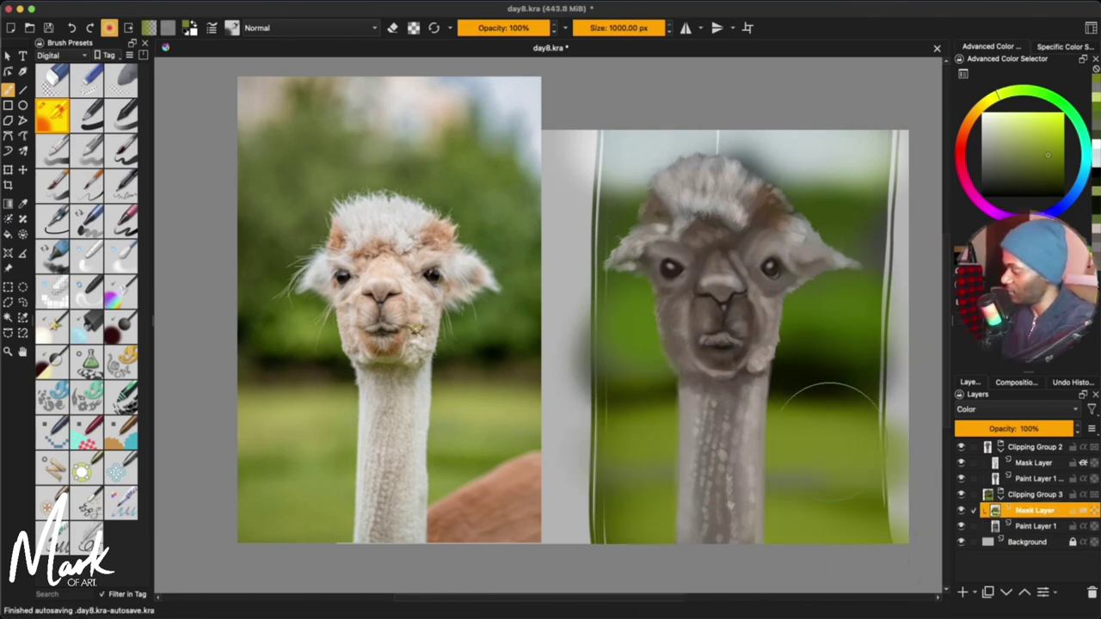
pyautogui.moveTo(831, 437); pyautogui.dragTo(789, 448)
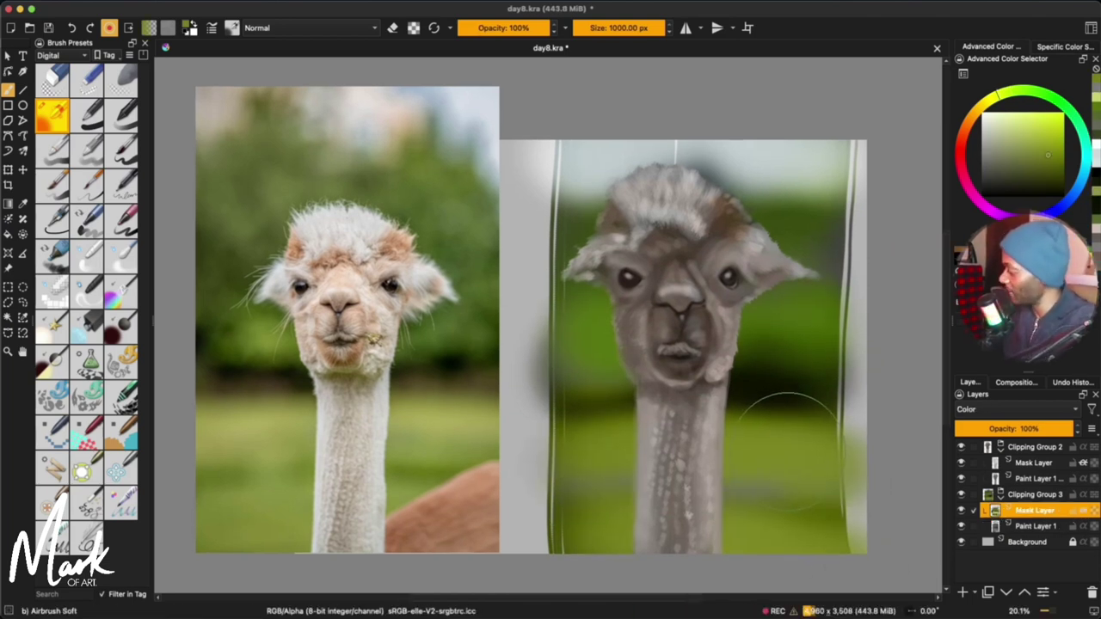
# Step: Merge the alpaca's color mask layer with its paint layer and add a new paint layer inside Clipping Group 2
pyautogui.click(1039, 478)
pyautogui.keyDown('shift'); pyautogui.click(1041, 449); pyautogui.keyUp('shift')
pyautogui.hotkey('ctrl', 'e')
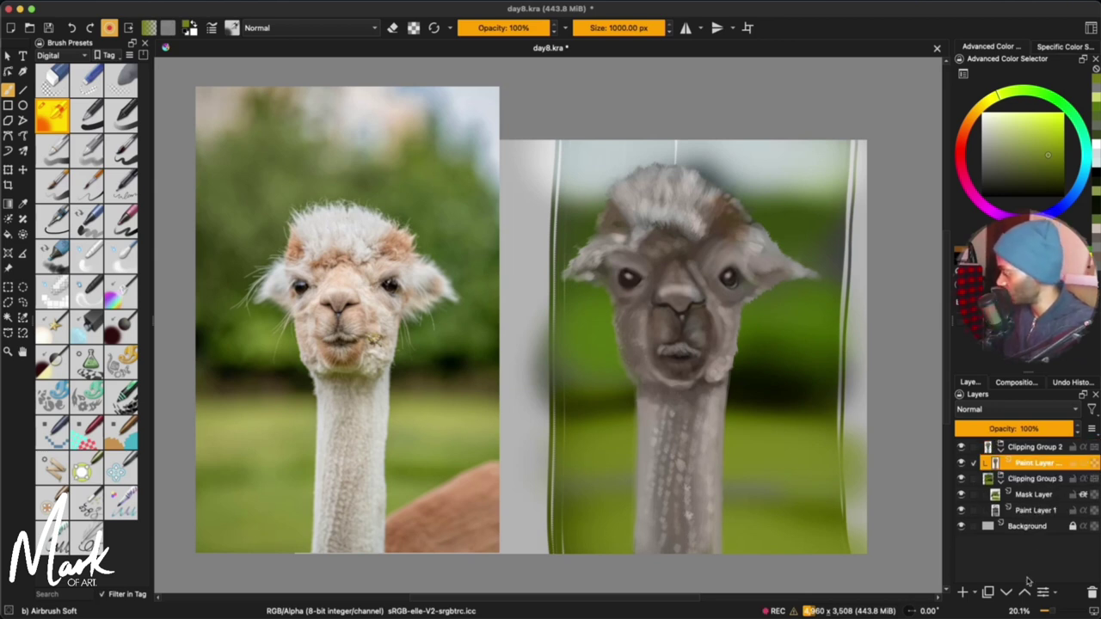
pyautogui.press('Insert')
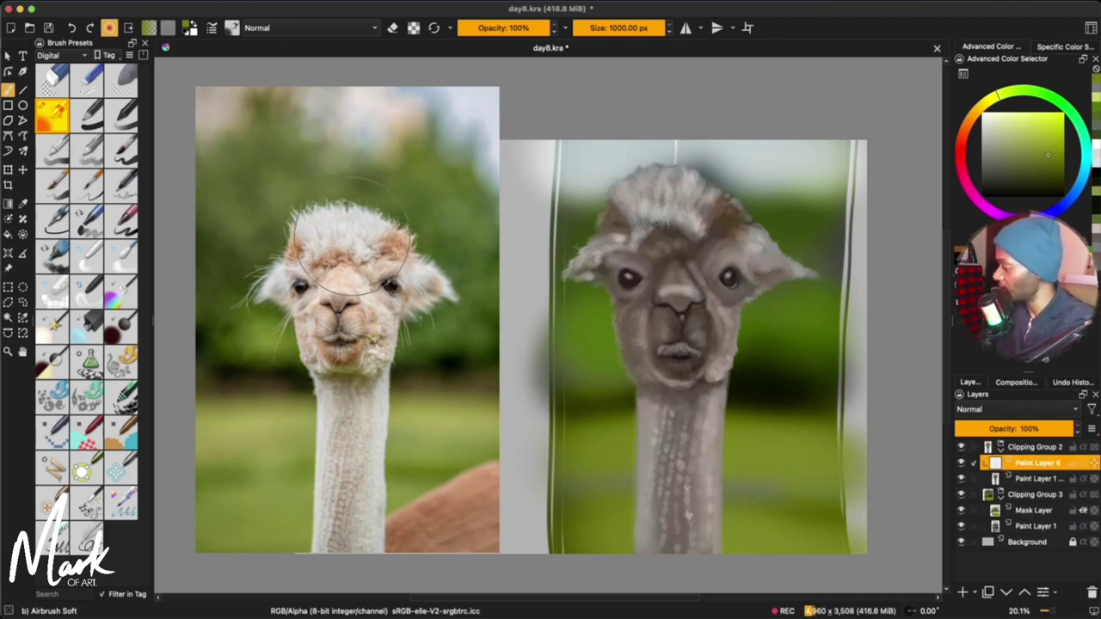
# Step: Show the Paint brush presets, pick Dry Textured Creases and sample the off-white of the reference's head tuft
pyautogui.keyDown('ctrl'); pyautogui.click(362, 231); pyautogui.keyUp('ctrl')
pyautogui.click(62, 55)
pyautogui.click(65, 112)
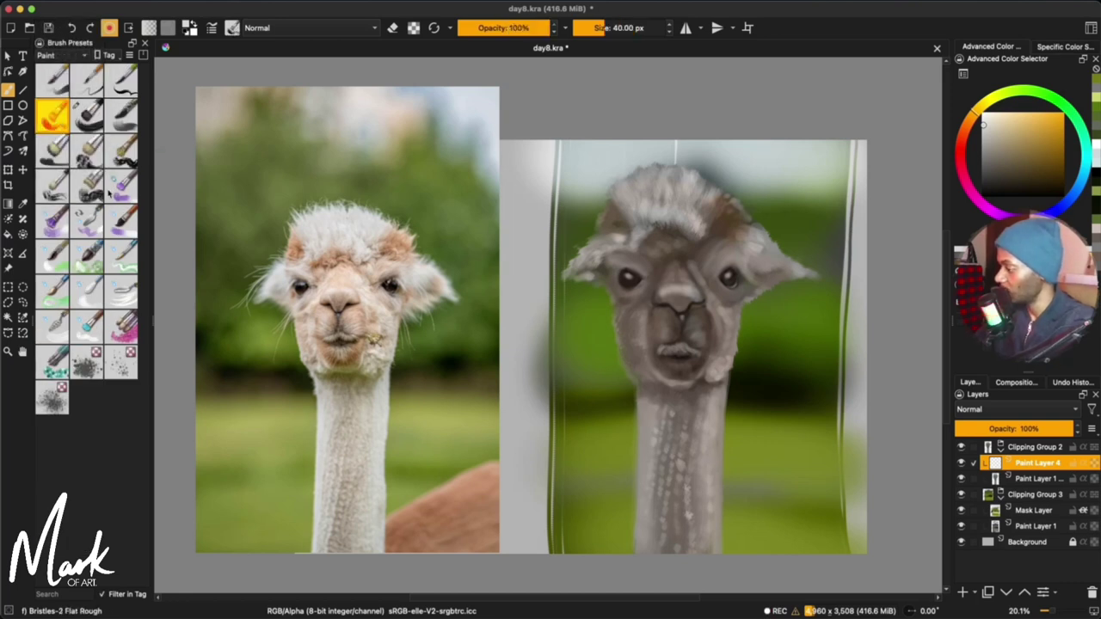
pyautogui.click(96, 195)
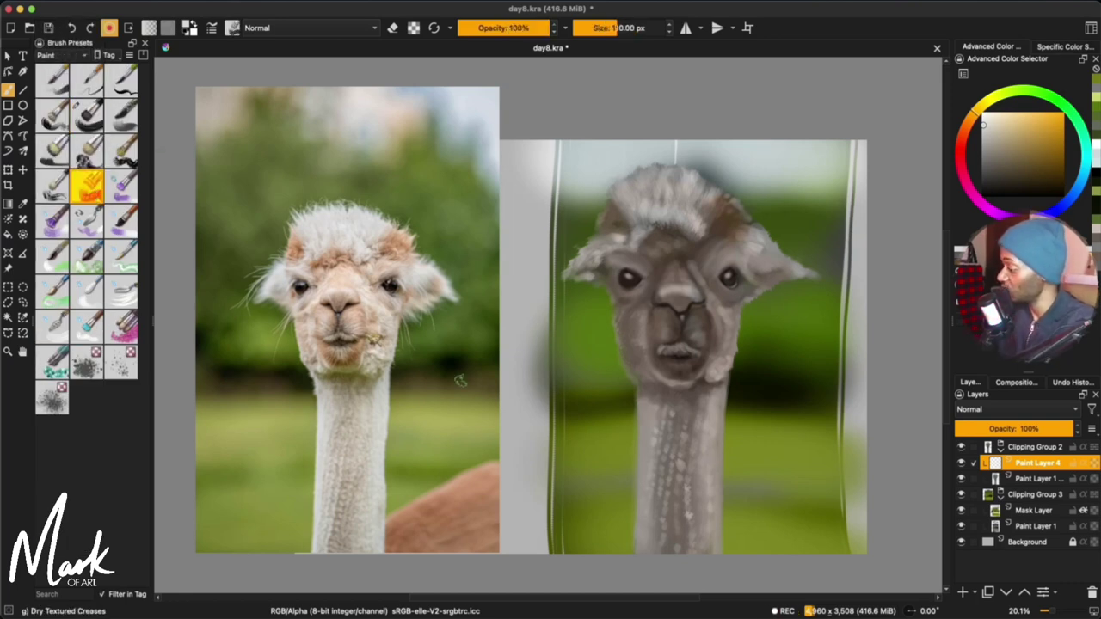
pyautogui.keyDown('ctrl'); pyautogui.click(362, 225); pyautogui.keyUp('ctrl')
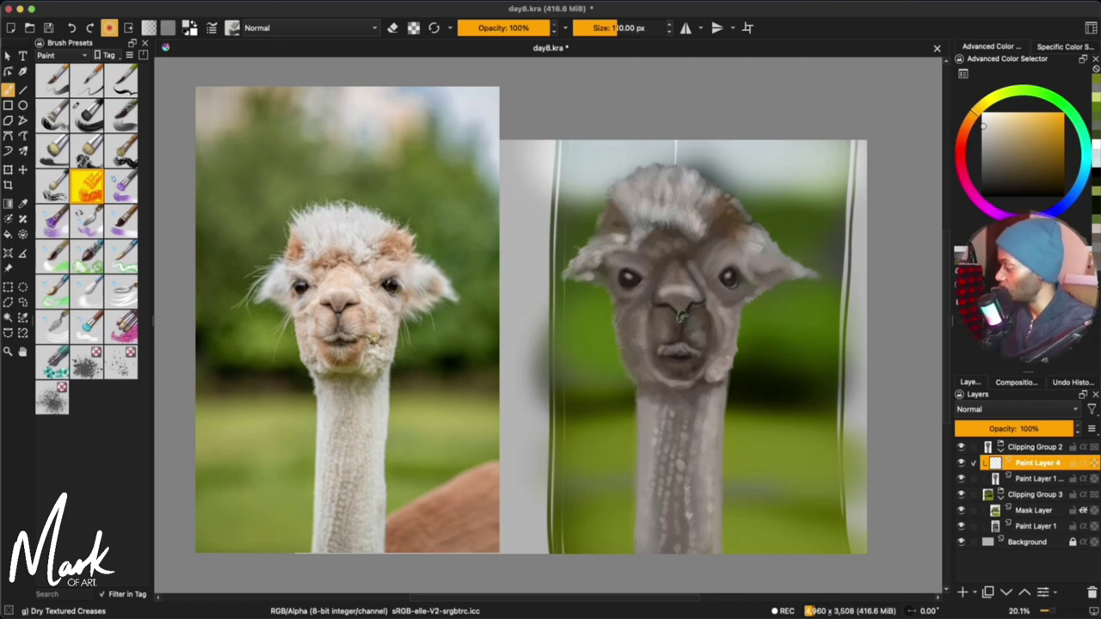
pyautogui.click(86, 115)
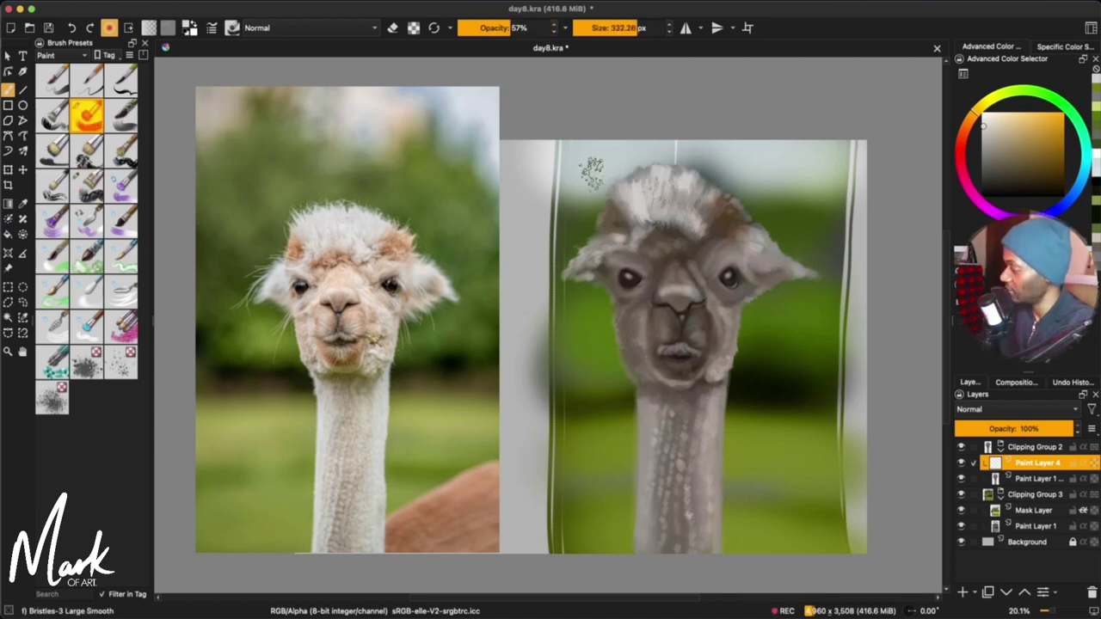
pyautogui.hotkey('ctrl', 'z')
pyautogui.click(86, 184)
# Step: Paint off-white fur strokes over the head tuft with the Dry Brushing preset enlarged to about 174 px
pyautogui.click(51, 185)
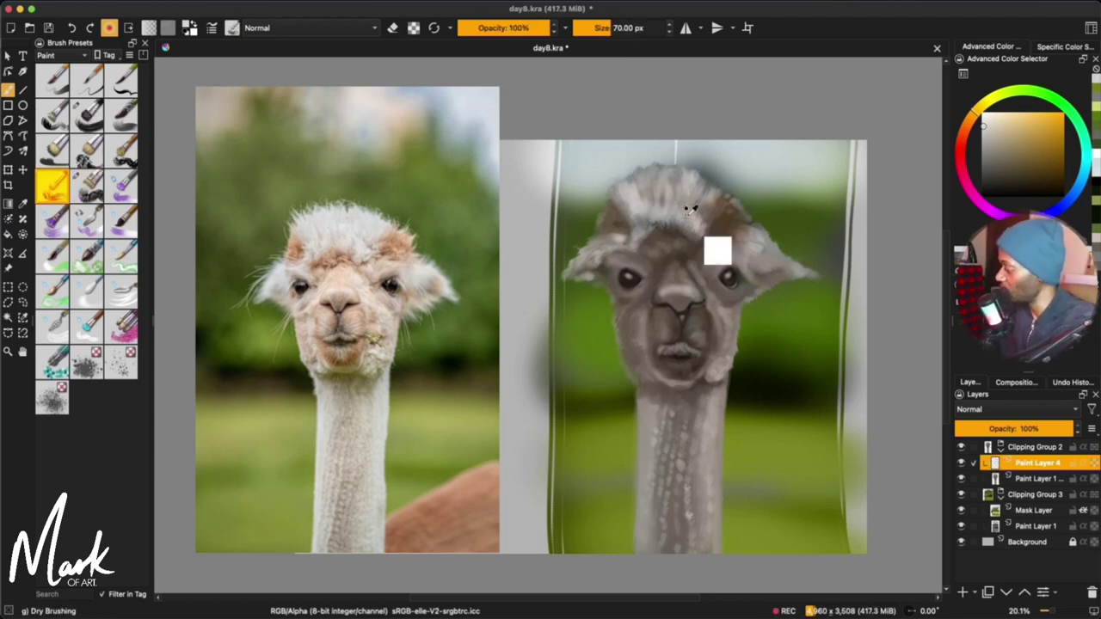
pyautogui.keyDown('shift'); pyautogui.moveTo(669, 221); pyautogui.dragTo(686, 221); pyautogui.keyUp('shift')
pyautogui.moveTo(650, 179)
pyautogui.mouseDown()
pyautogui.moveTo(655, 203)
pyautogui.moveTo(686, 207)
pyautogui.mouseUp()
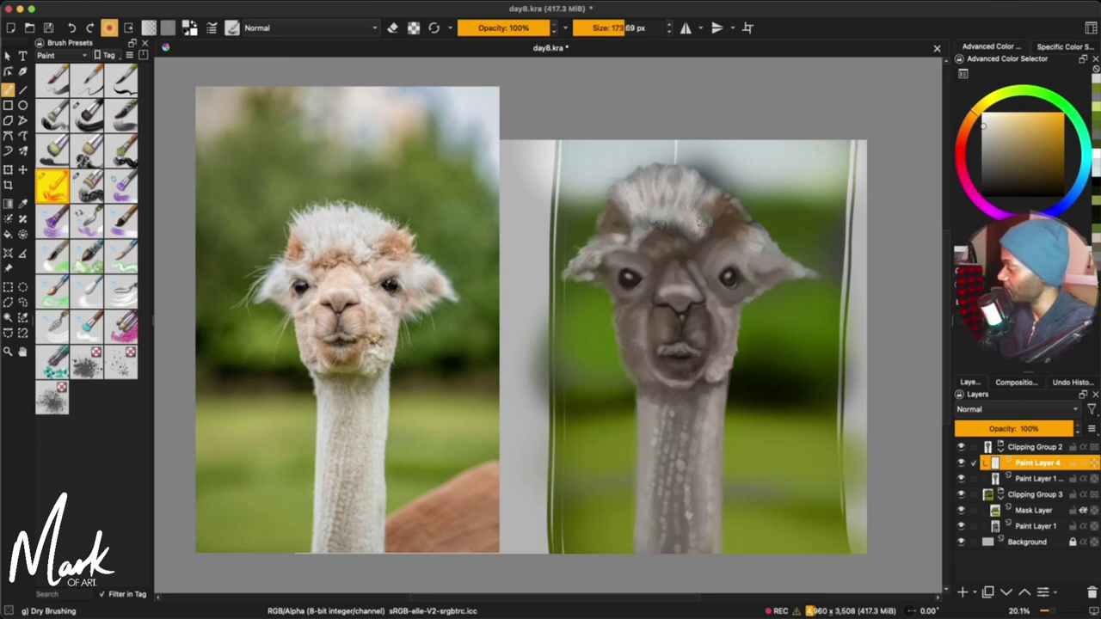
# Step: Paint off-white fur over the ears and tan patches beside the tuft, on the forehead and muzzle, using Dry Brushing with sampled colors
pyautogui.keyDown('ctrl'); pyautogui.click(722, 222); pyautogui.keyUp('ctrl')
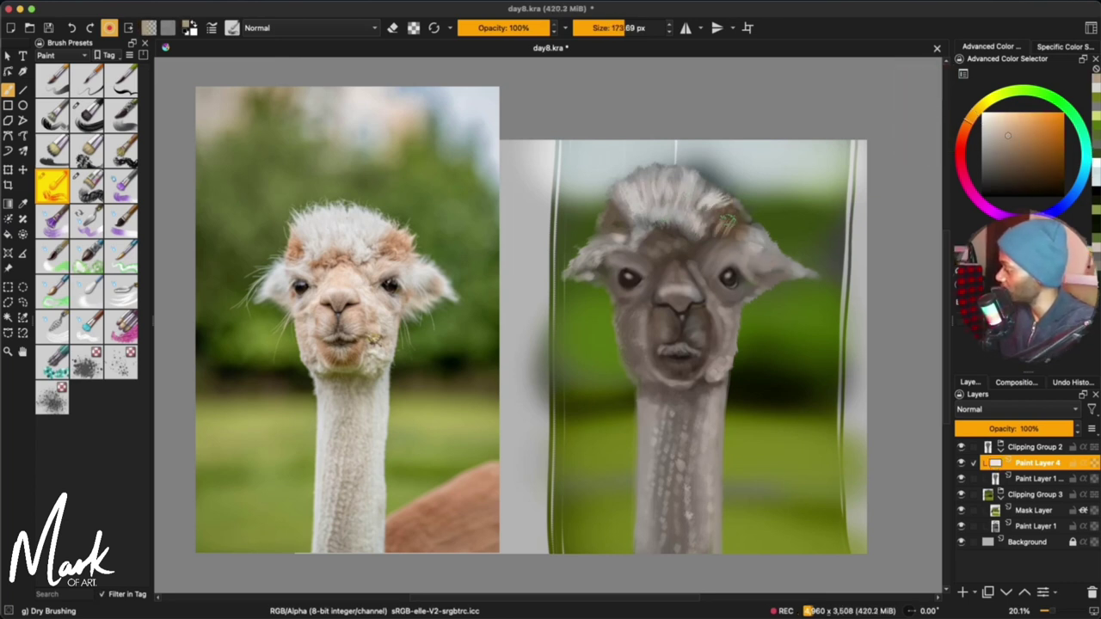
pyautogui.keyDown('ctrl'); pyautogui.click(748, 248); pyautogui.keyUp('ctrl')
pyautogui.moveTo(752, 260); pyautogui.dragTo(756, 266)
pyautogui.moveTo(638, 222); pyautogui.dragTo(625, 183)
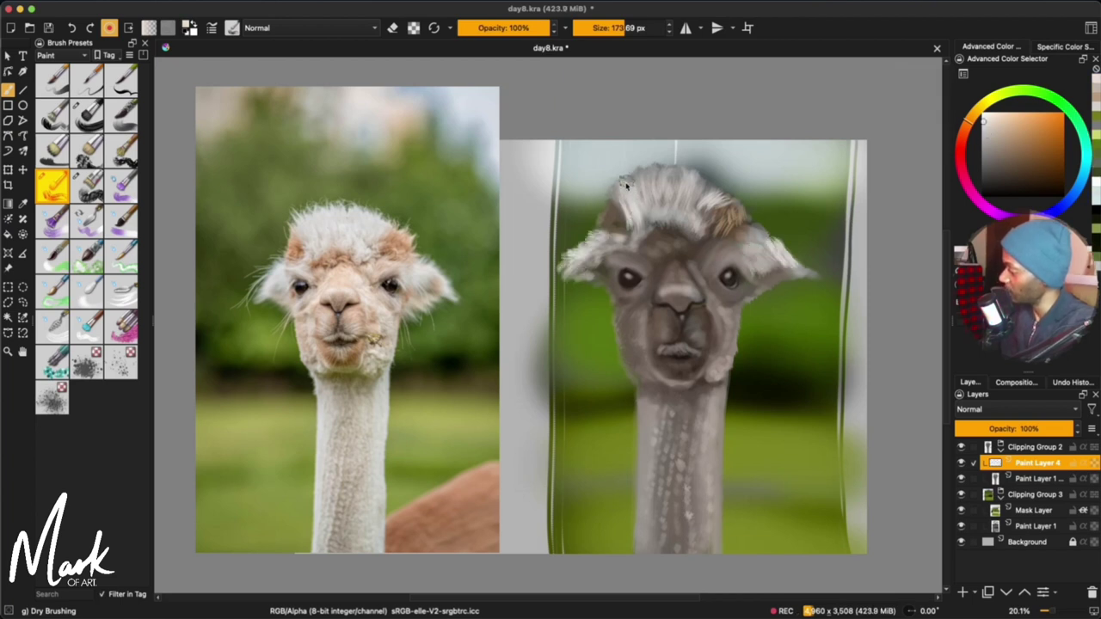
pyautogui.keyDown('ctrl'); pyautogui.click(636, 221); pyautogui.keyUp('ctrl')
pyautogui.keyDown('ctrl'); pyautogui.click(665, 275); pyautogui.keyUp('ctrl')
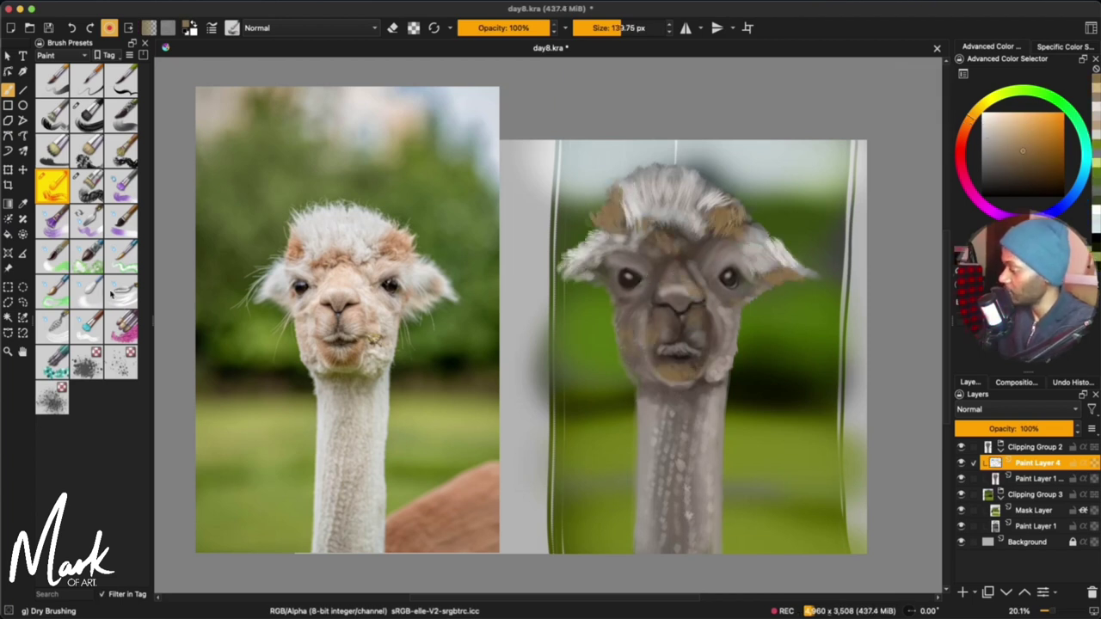
# Step: Blend the tan patches on the head and muzzle with Blender Blur at about 176 px, and choose an off-white paint color
pyautogui.click(91, 294)
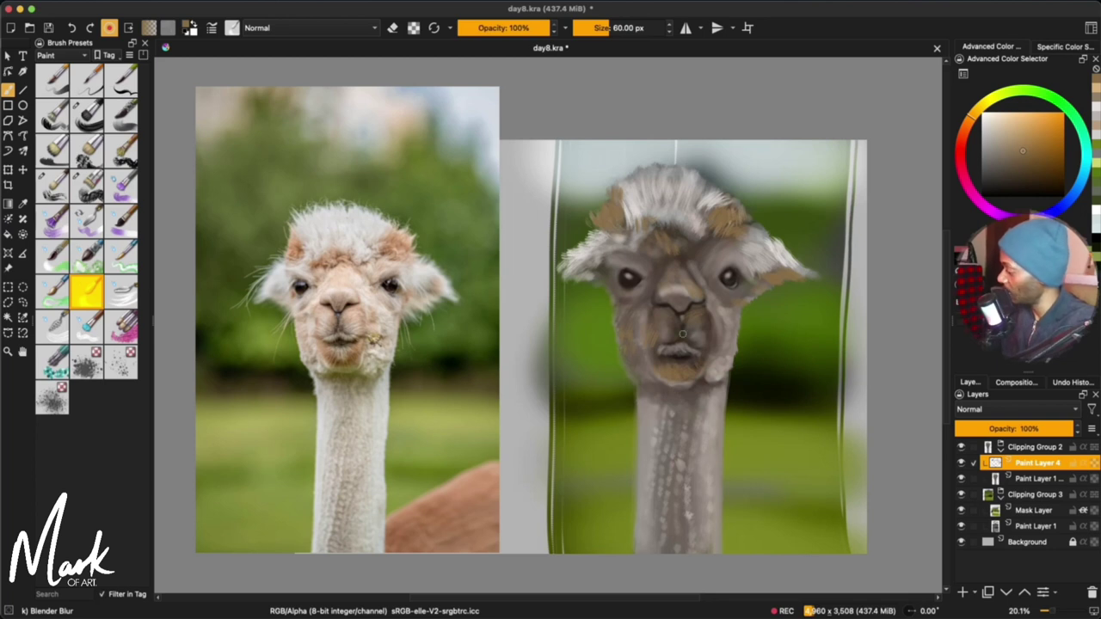
pyautogui.click(625, 28)
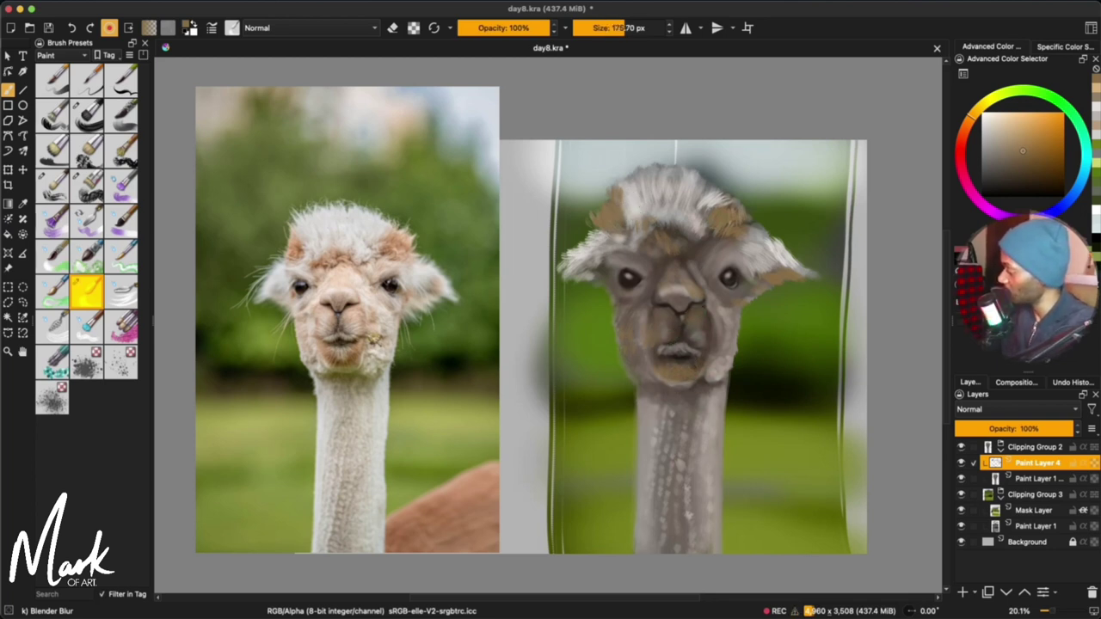
pyautogui.click(983, 115)
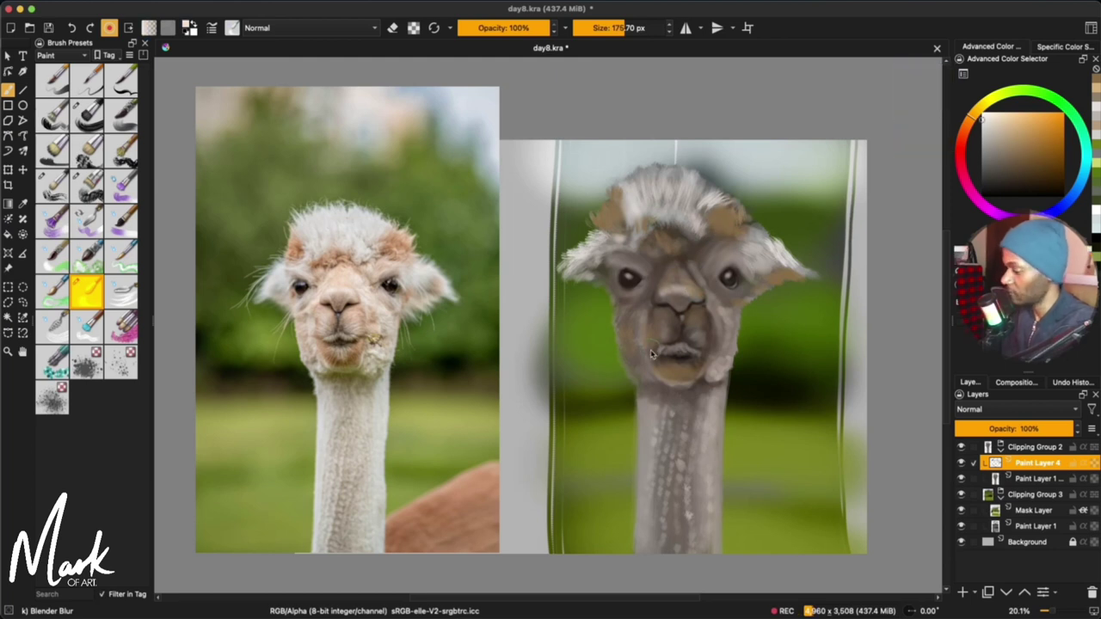
# Step: Paint pale vertical strokes down the neck with Dry Brushing and soften them and the ear fur using Blender Blur at about 176 px
pyautogui.press('/')
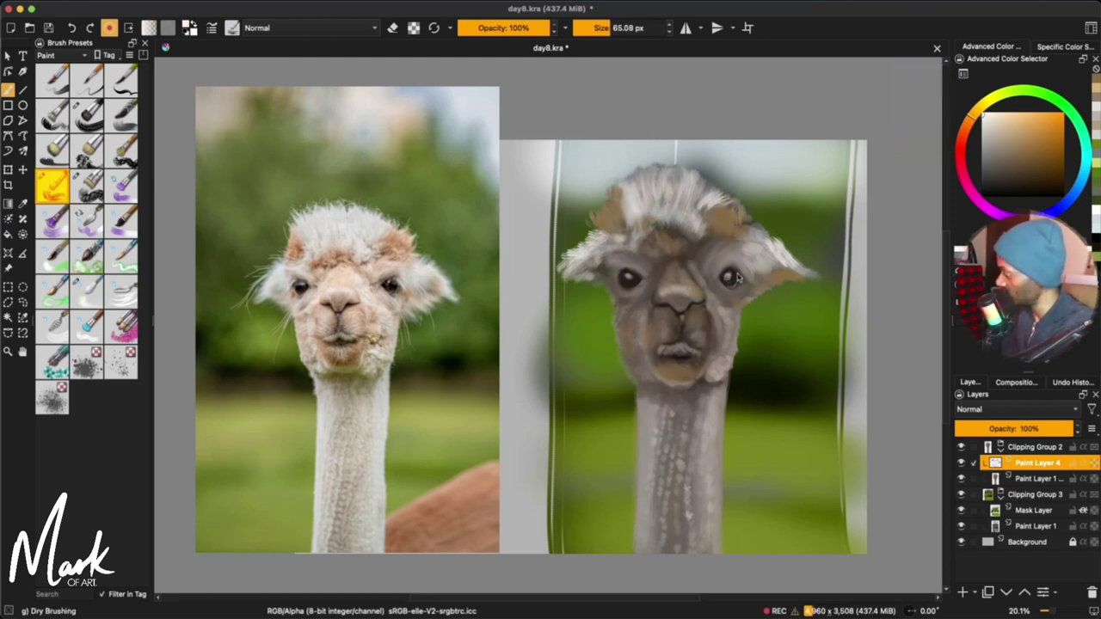
pyautogui.press('[')
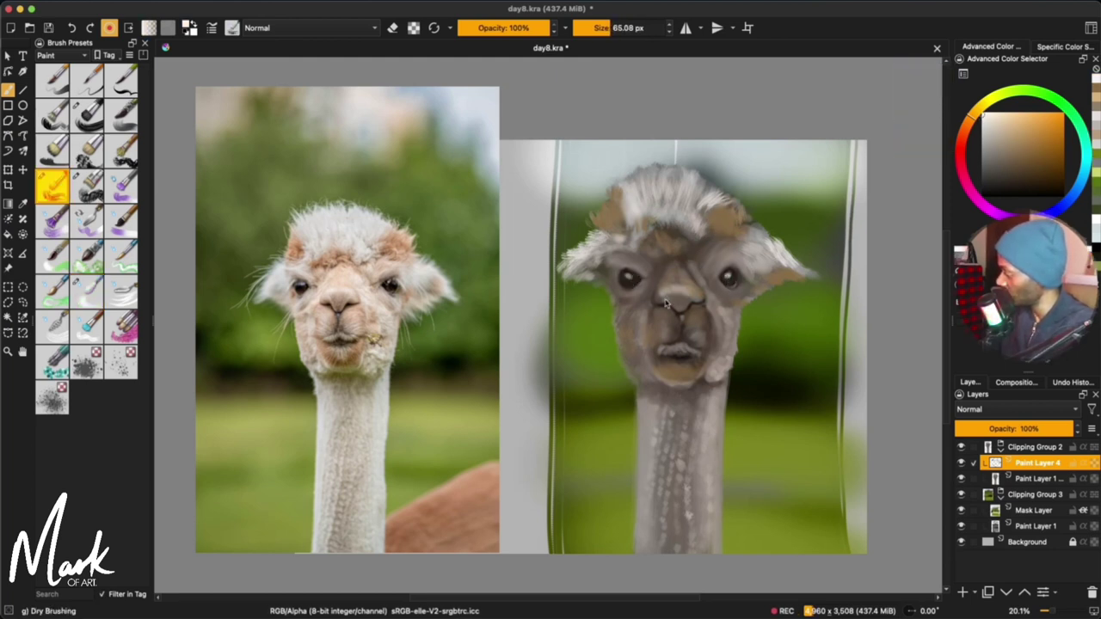
pyautogui.press('[')
pyautogui.press('[')
pyautogui.press('[')
pyautogui.press('[')
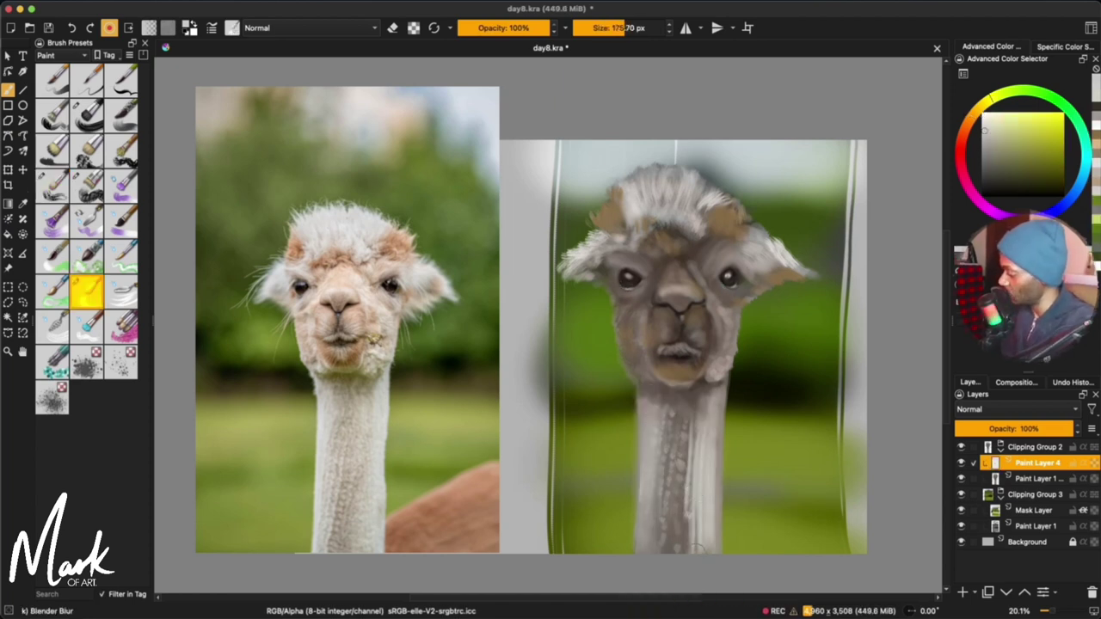
pyautogui.moveTo(707, 430)
pyautogui.mouseDown()
pyautogui.moveTo(695, 540)
pyautogui.moveTo(707, 401)
pyautogui.moveTo(703, 533)
pyautogui.mouseUp()
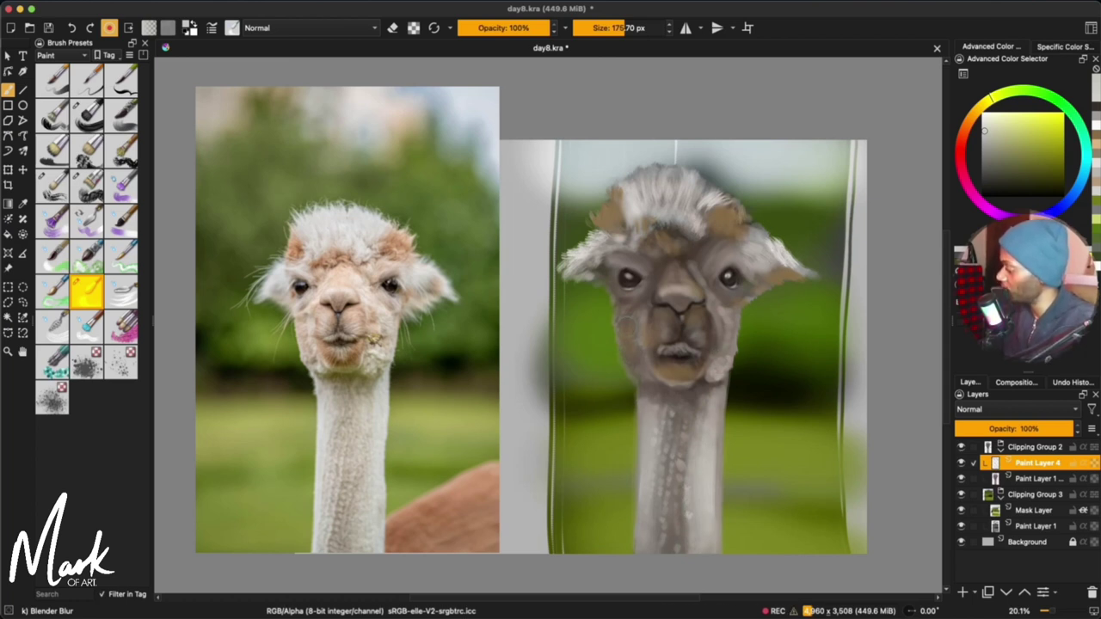
pyautogui.moveTo(777, 246); pyautogui.dragTo(789, 264)
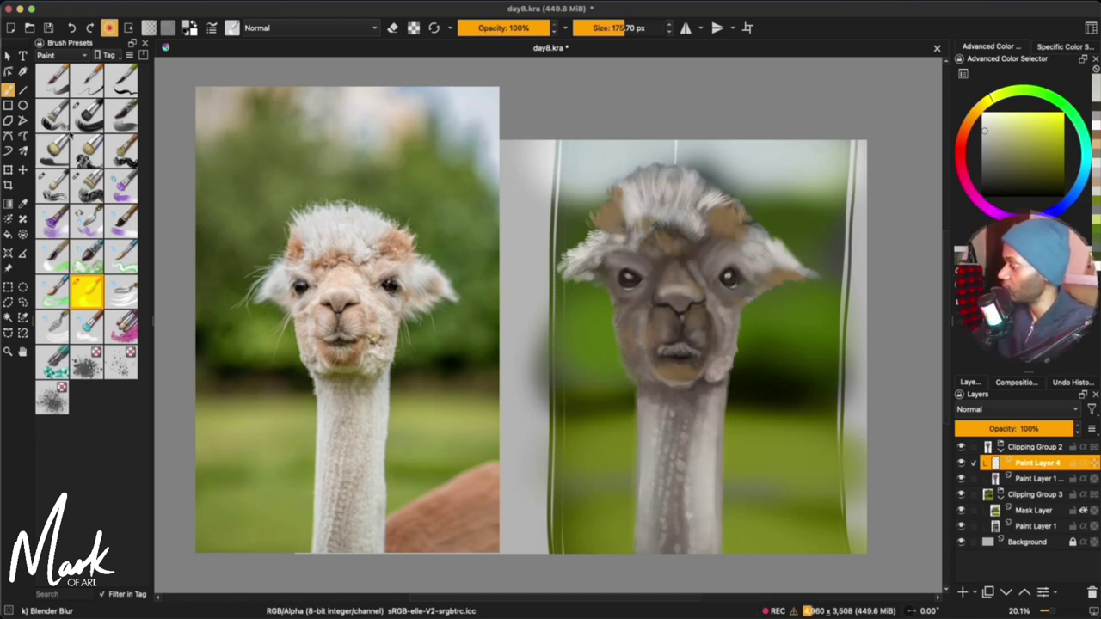
# Step: Paint pale peach highlights above and below the alpaca's right-hand eye with the Bristles-4 Glaze preset at about 78 px
pyautogui.press('/')
pyautogui.press('/')
pyautogui.press('/')
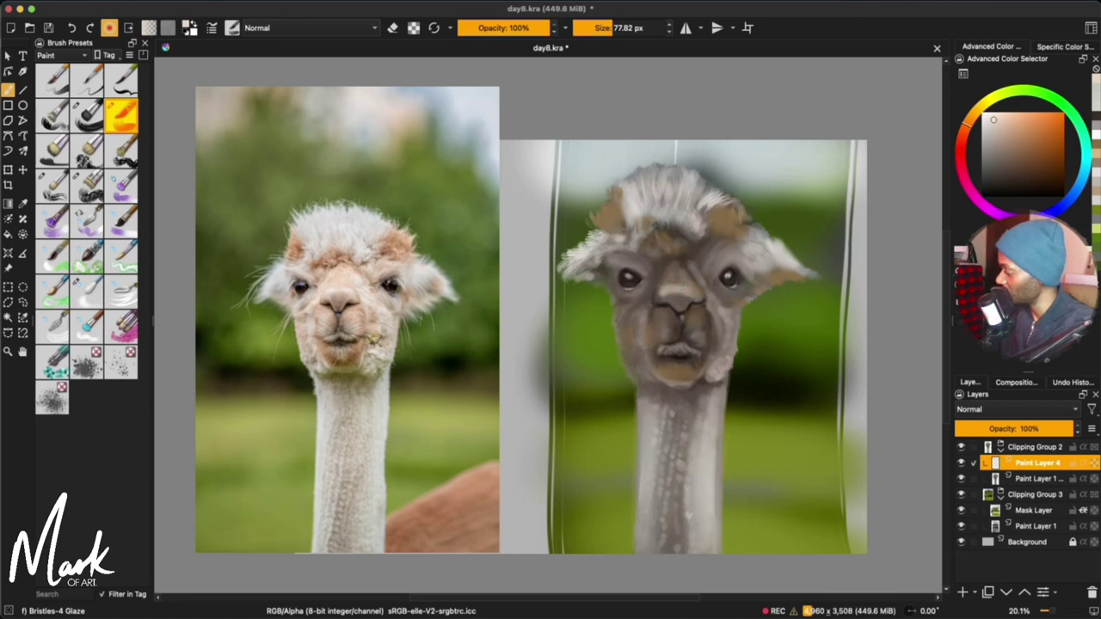
pyautogui.moveTo(719, 263); pyautogui.dragTo(734, 258)
pyautogui.moveTo(724, 301); pyautogui.dragTo(739, 299)
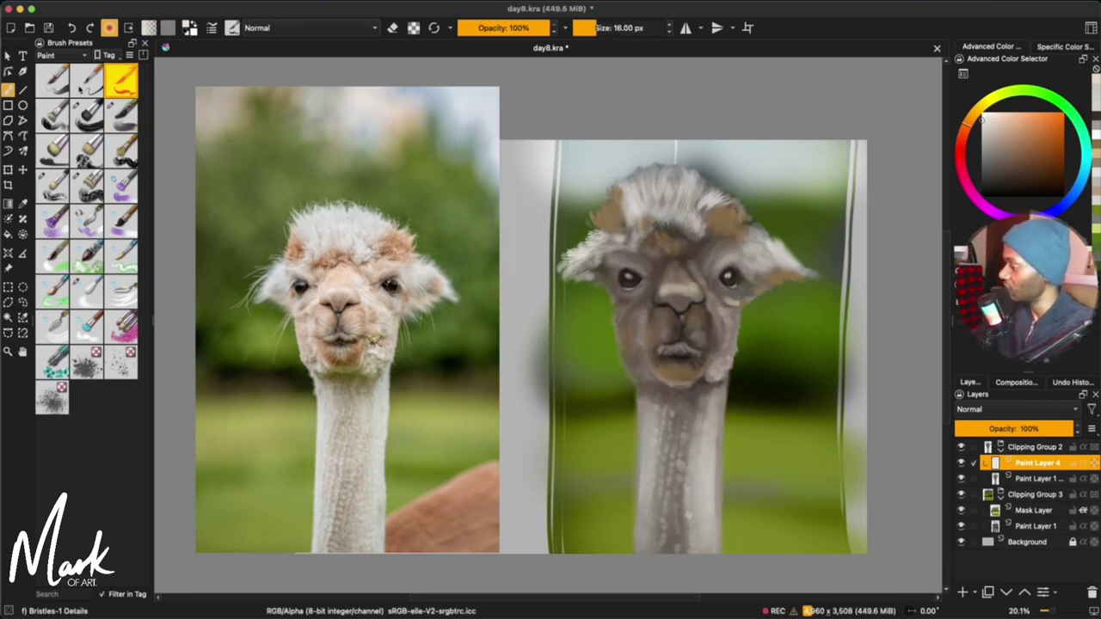
# Step: Draw thin whiskers beside the jaw and stray hairs around the ears with Basic-6 Details at 7.5 px, and set Paint Layer 4's opacity to 92%
pyautogui.click(86, 80)
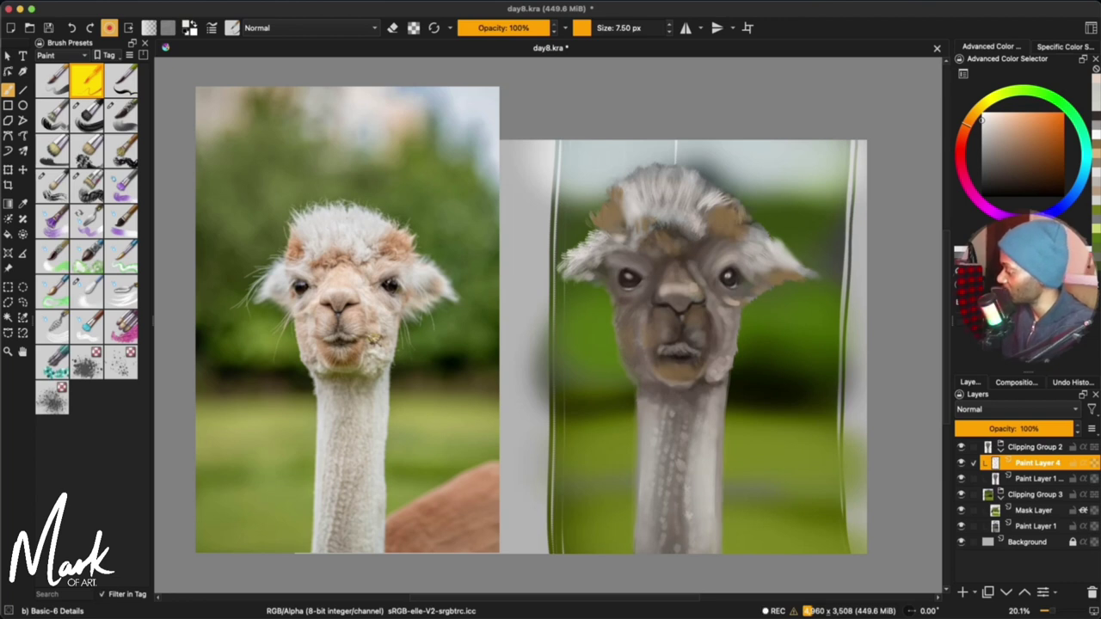
pyautogui.keyDown('ctrl'); pyautogui.click(643, 287); pyautogui.keyUp('ctrl')
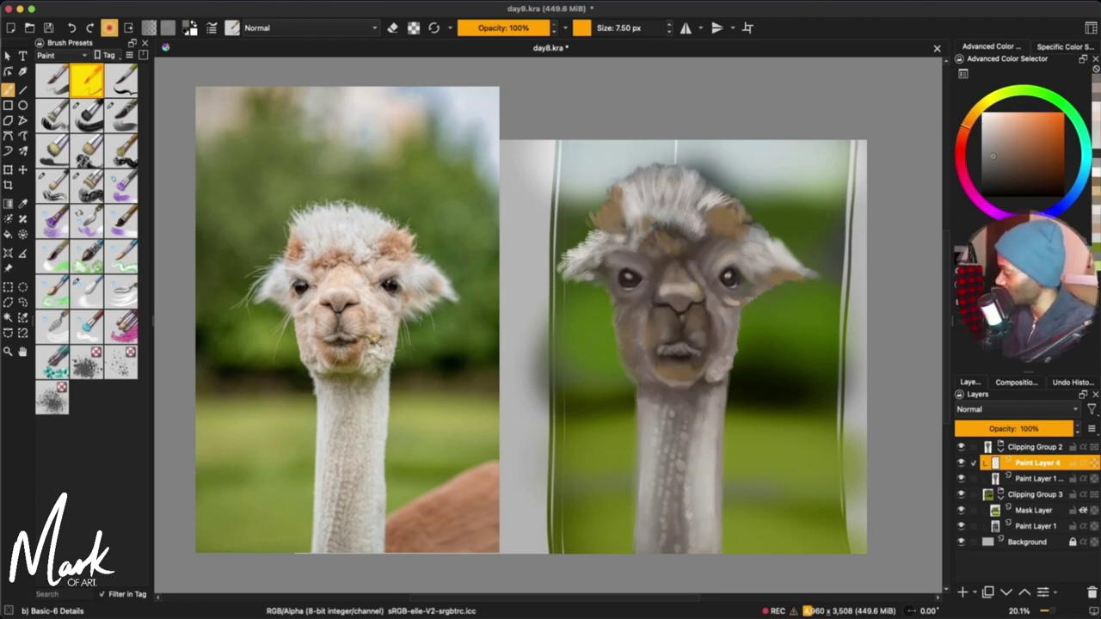
pyautogui.keyDown('ctrl'); pyautogui.click(738, 315); pyautogui.keyUp('ctrl')
pyautogui.moveTo(741, 329); pyautogui.dragTo(751, 377)
pyautogui.moveTo(768, 287); pyautogui.dragTo(774, 303)
pyautogui.moveTo(795, 284); pyautogui.dragTo(811, 303)
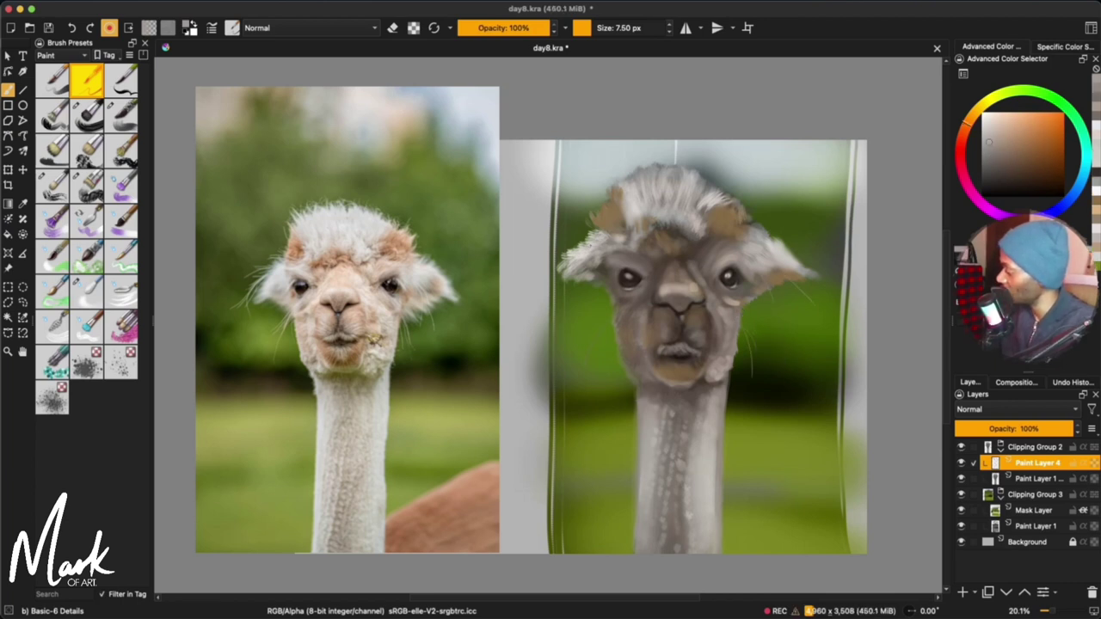
pyautogui.click(1063, 428)
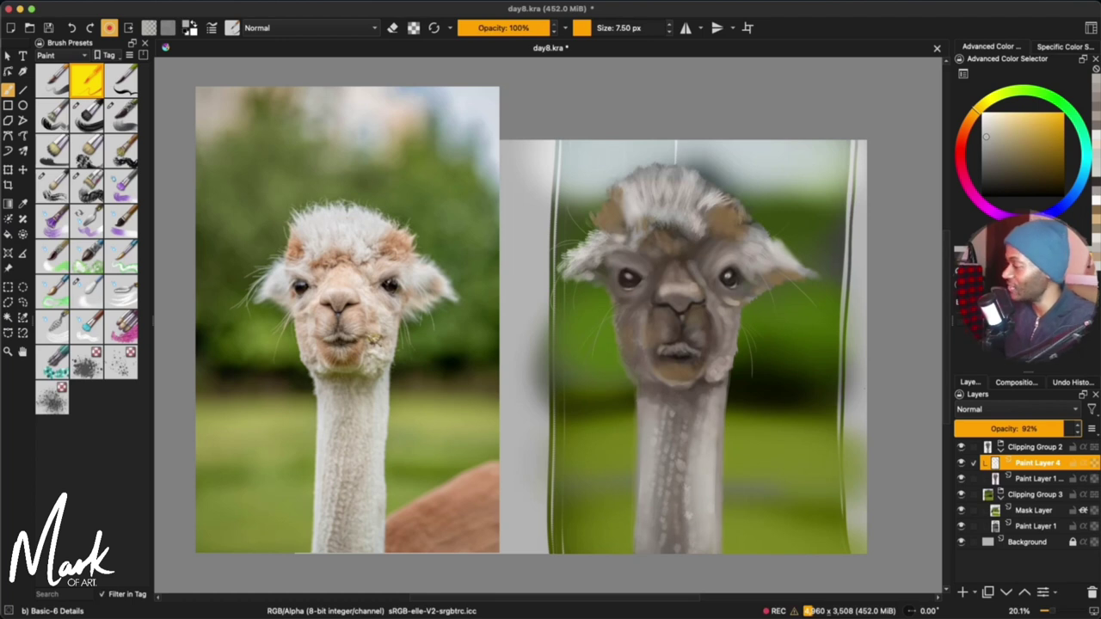
# Step: Delete the alpaca reference photo from the canvas and check the portrait in a mirrored view before restoring the normal view
pyautogui.click(7, 267)
pyautogui.click(394, 413)
pyautogui.press('Delete')
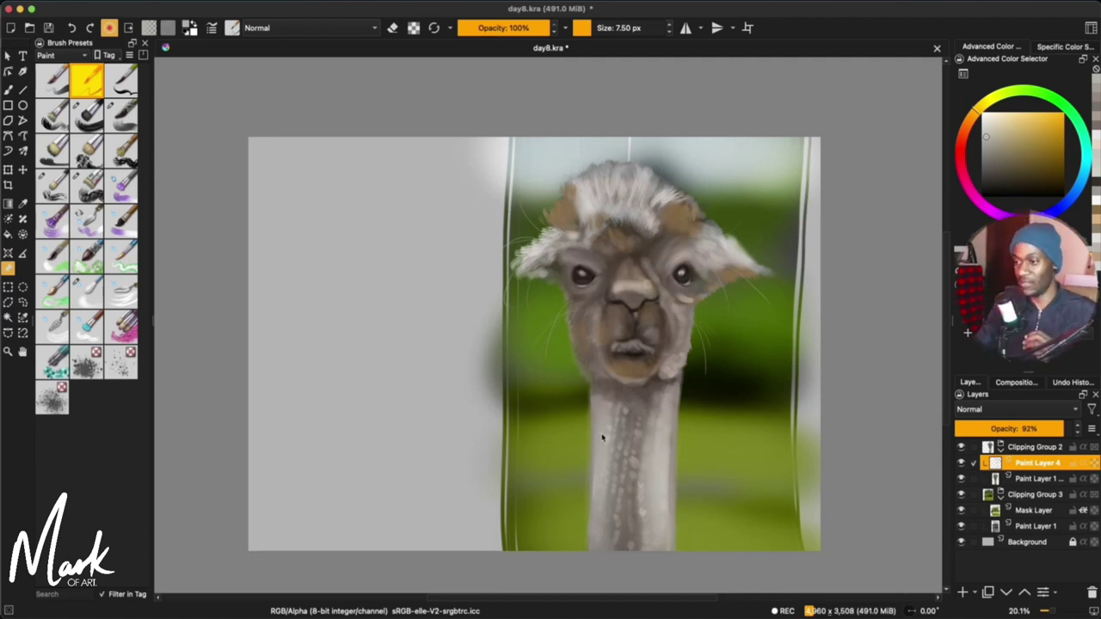
pyautogui.press('m')
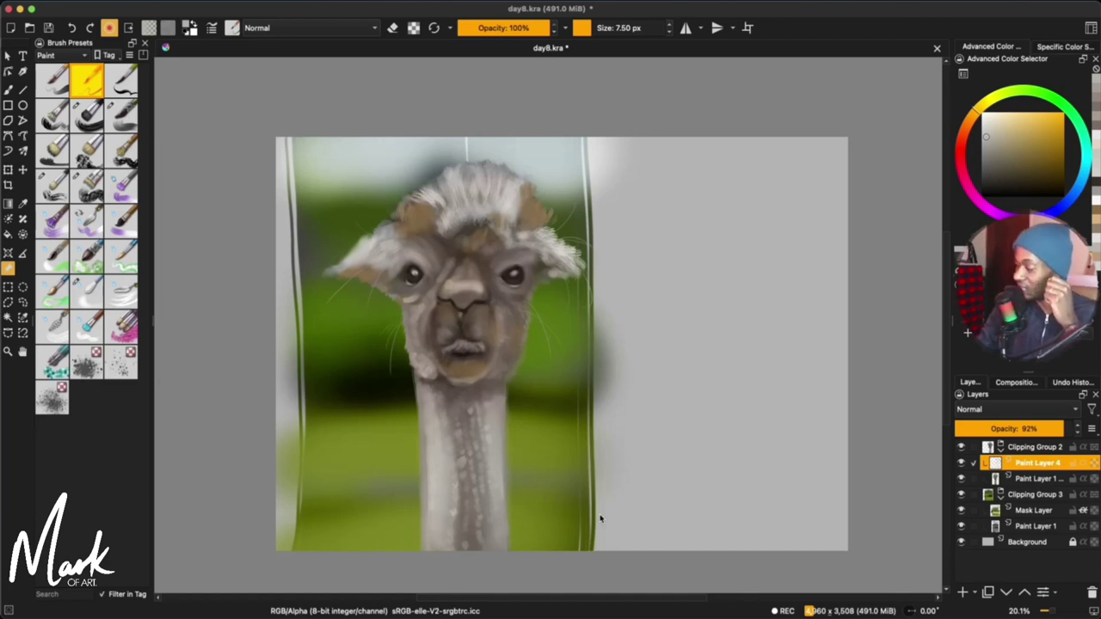
pyautogui.press('m')
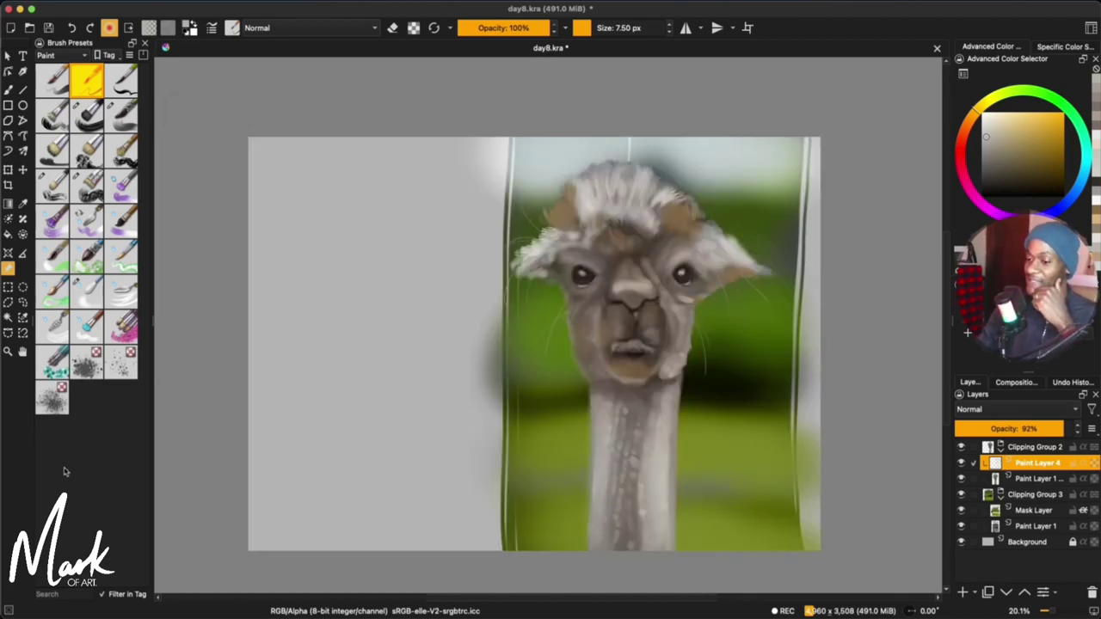